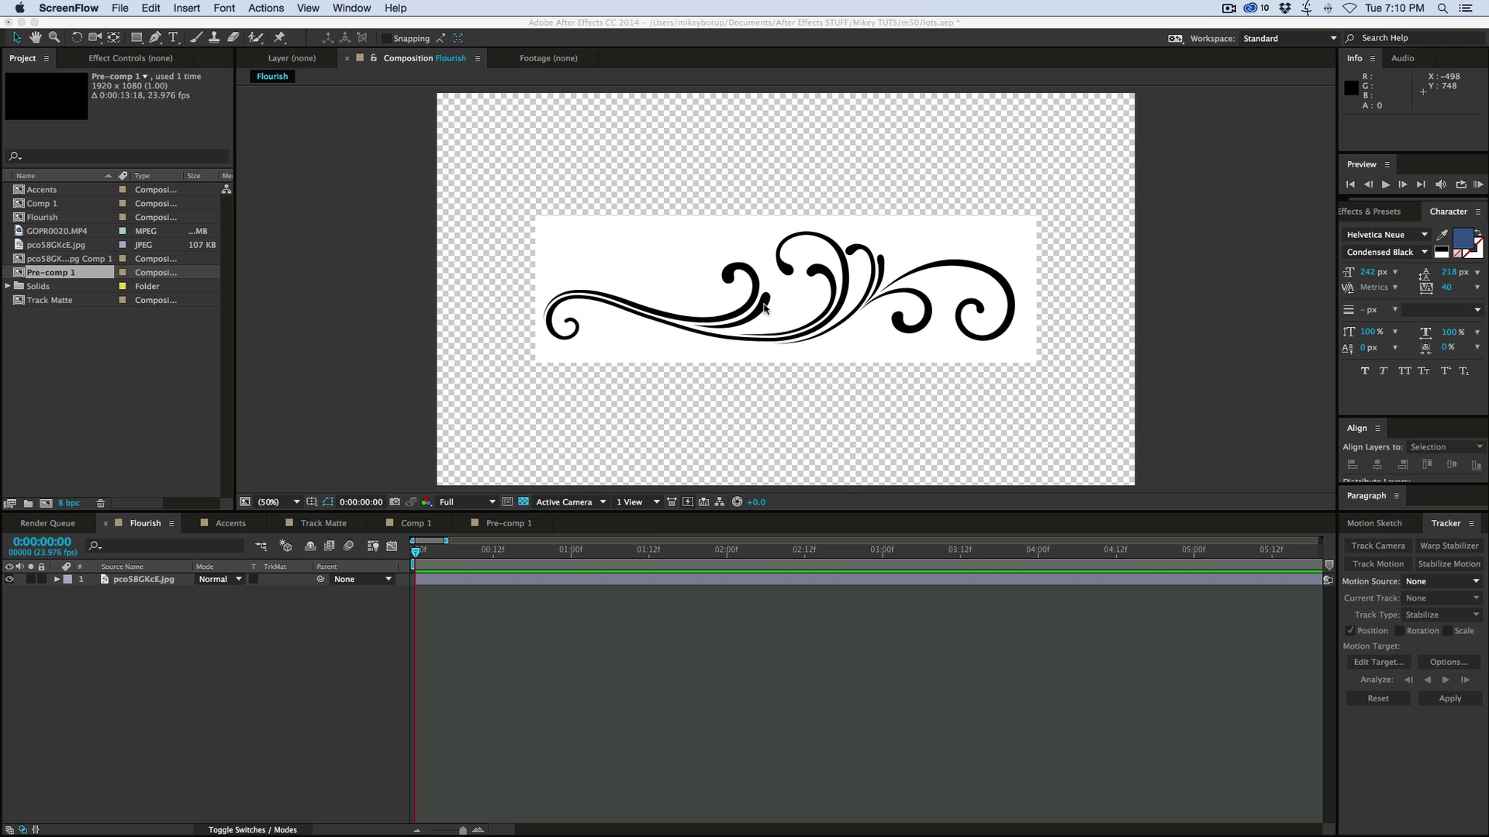
- Apply Keying > Extract to the flourish image layer and set White Point to 240
click(459, 637)
click(470, 580)
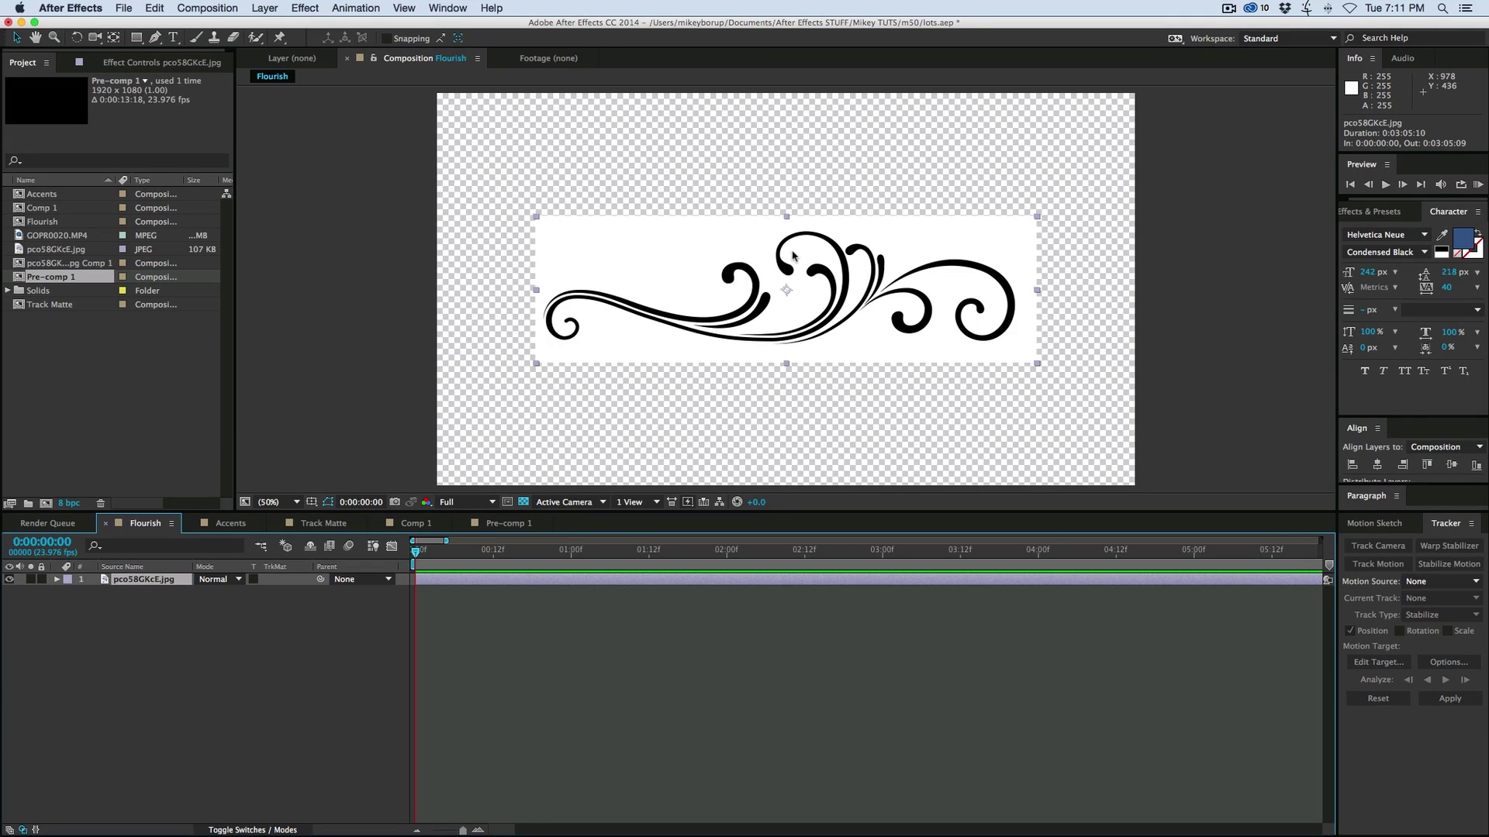
click(619, 630)
click(588, 579)
click(487, 7)
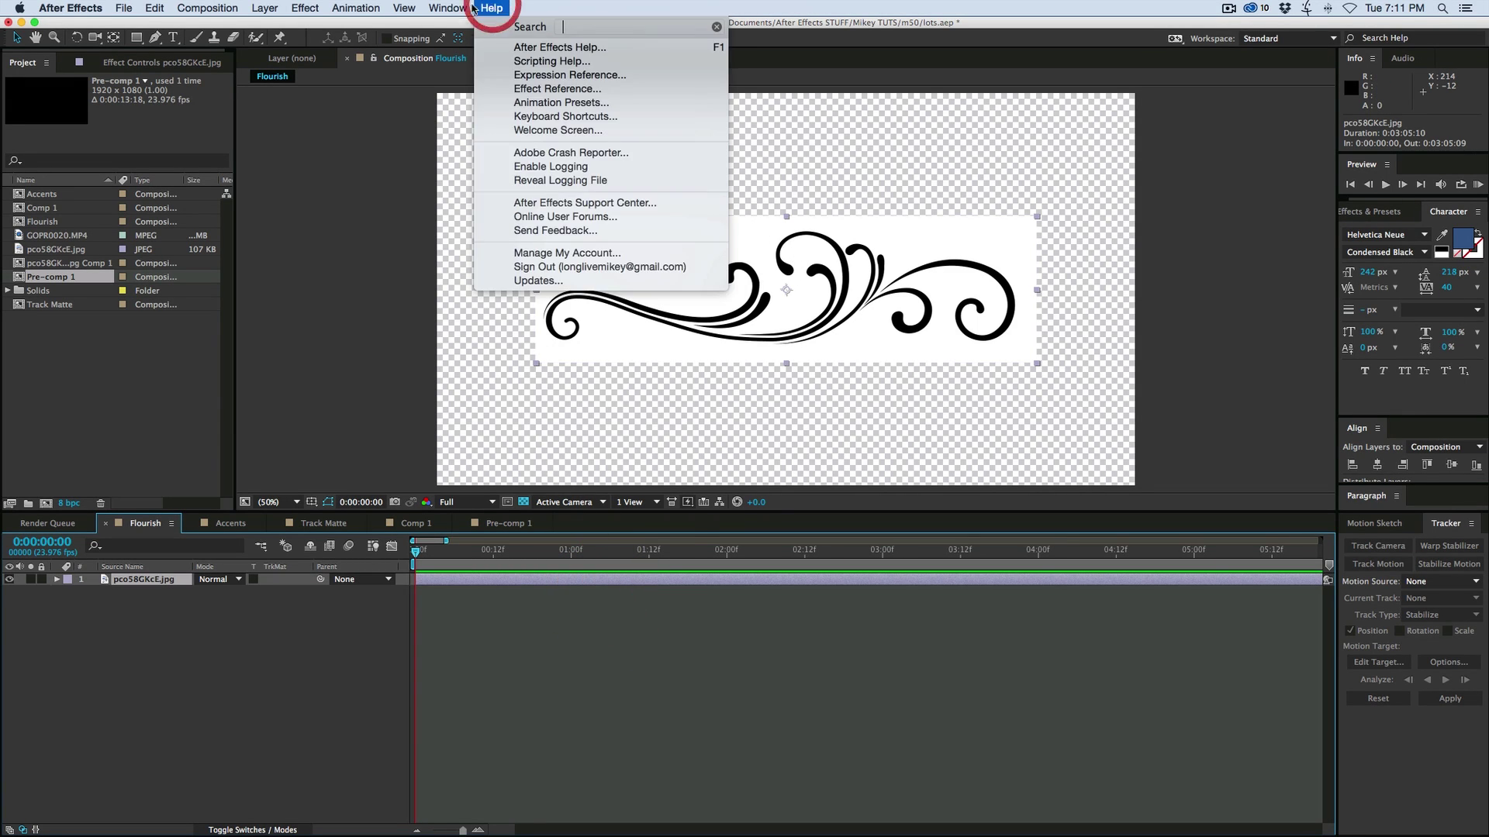
mouse_move(300, 9)
mouse_move(339, 380)
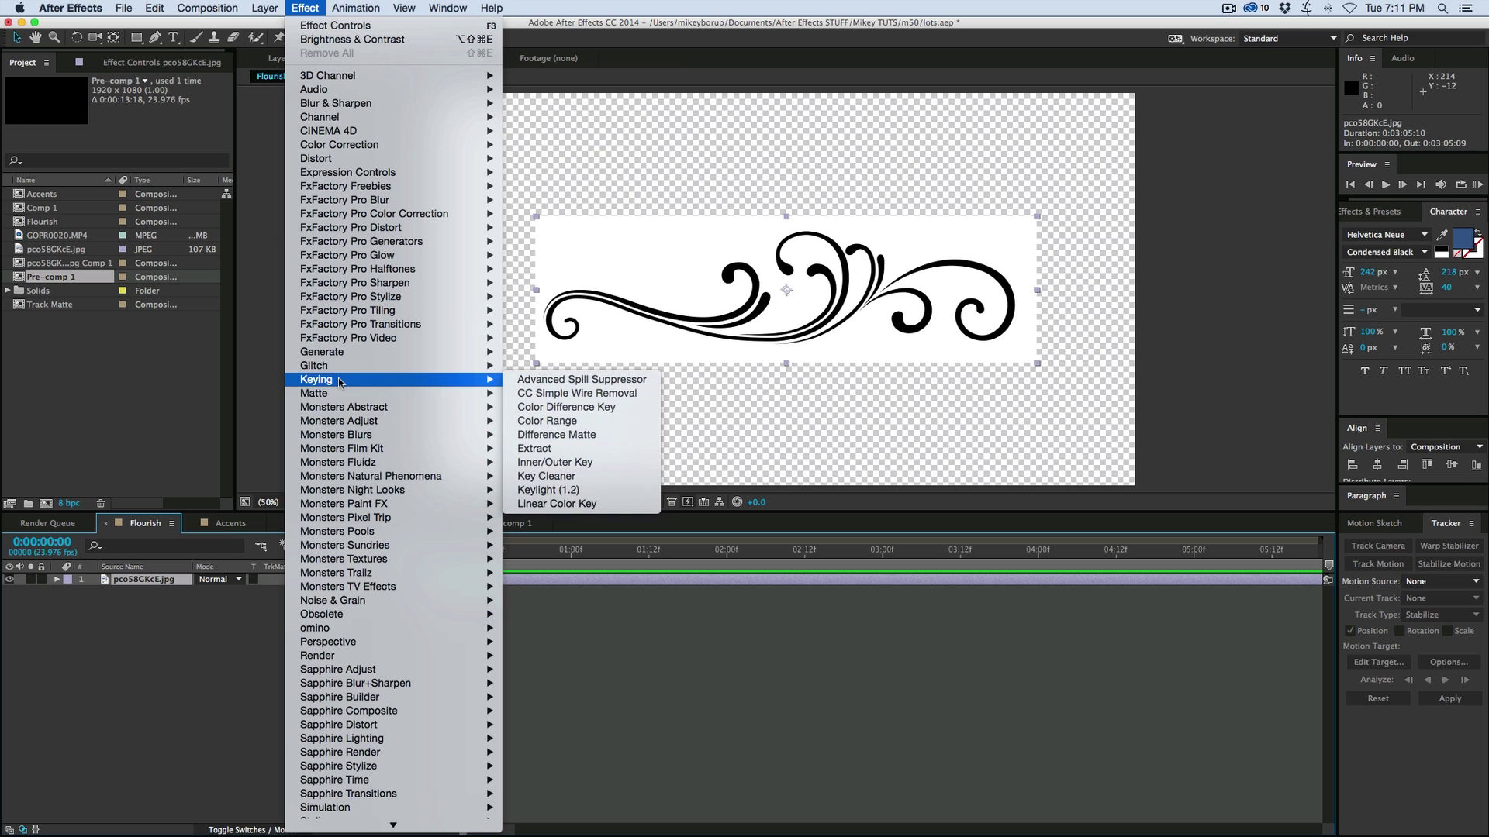
click(624, 448)
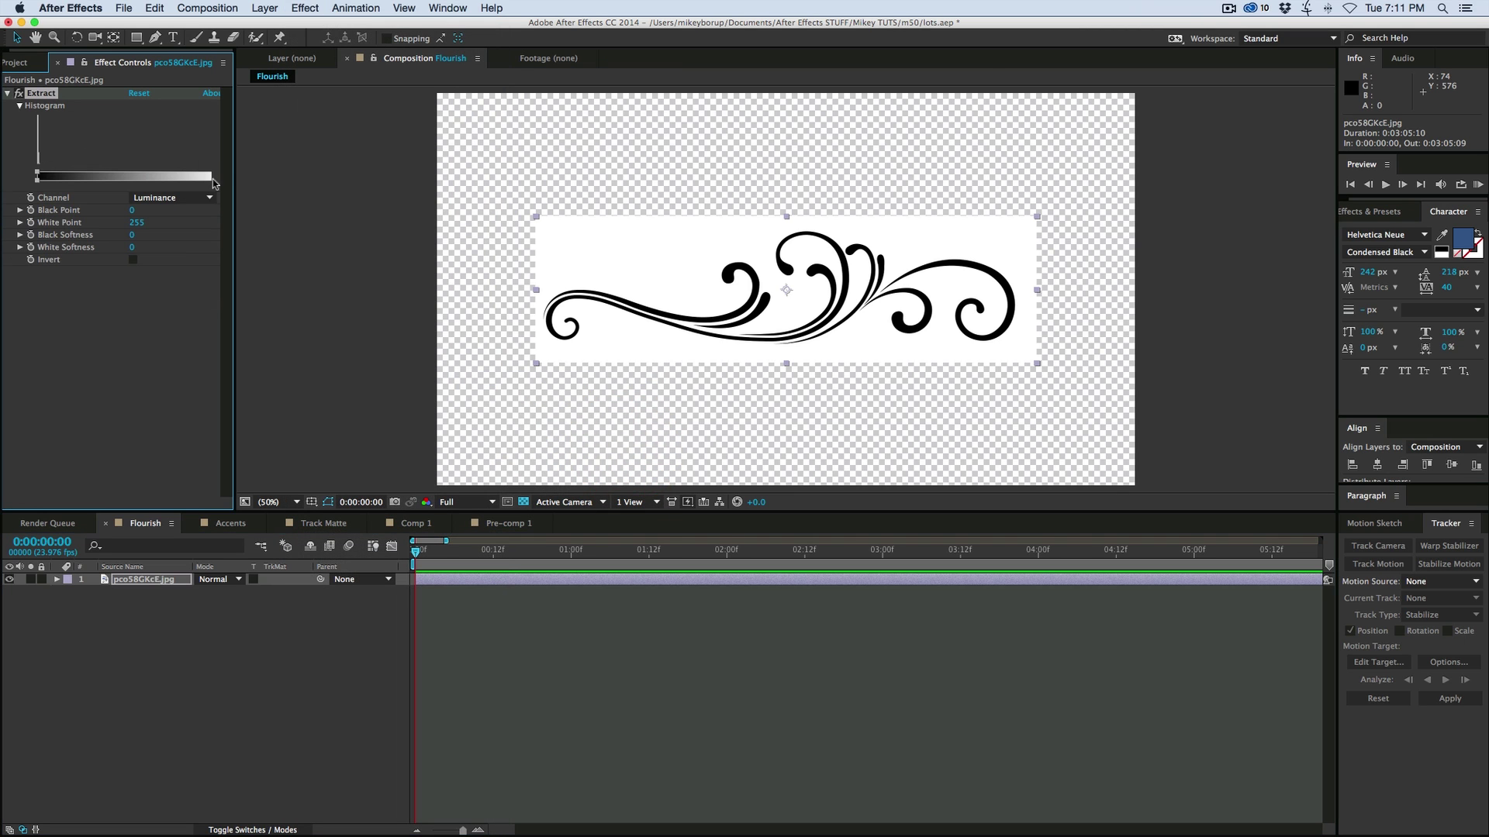
mouse_move(234, 175)
mouse_down()
mouse_move(293, 177)
mouse_move(210, 171)
mouse_up()
click(453, 583)
click(453, 581)
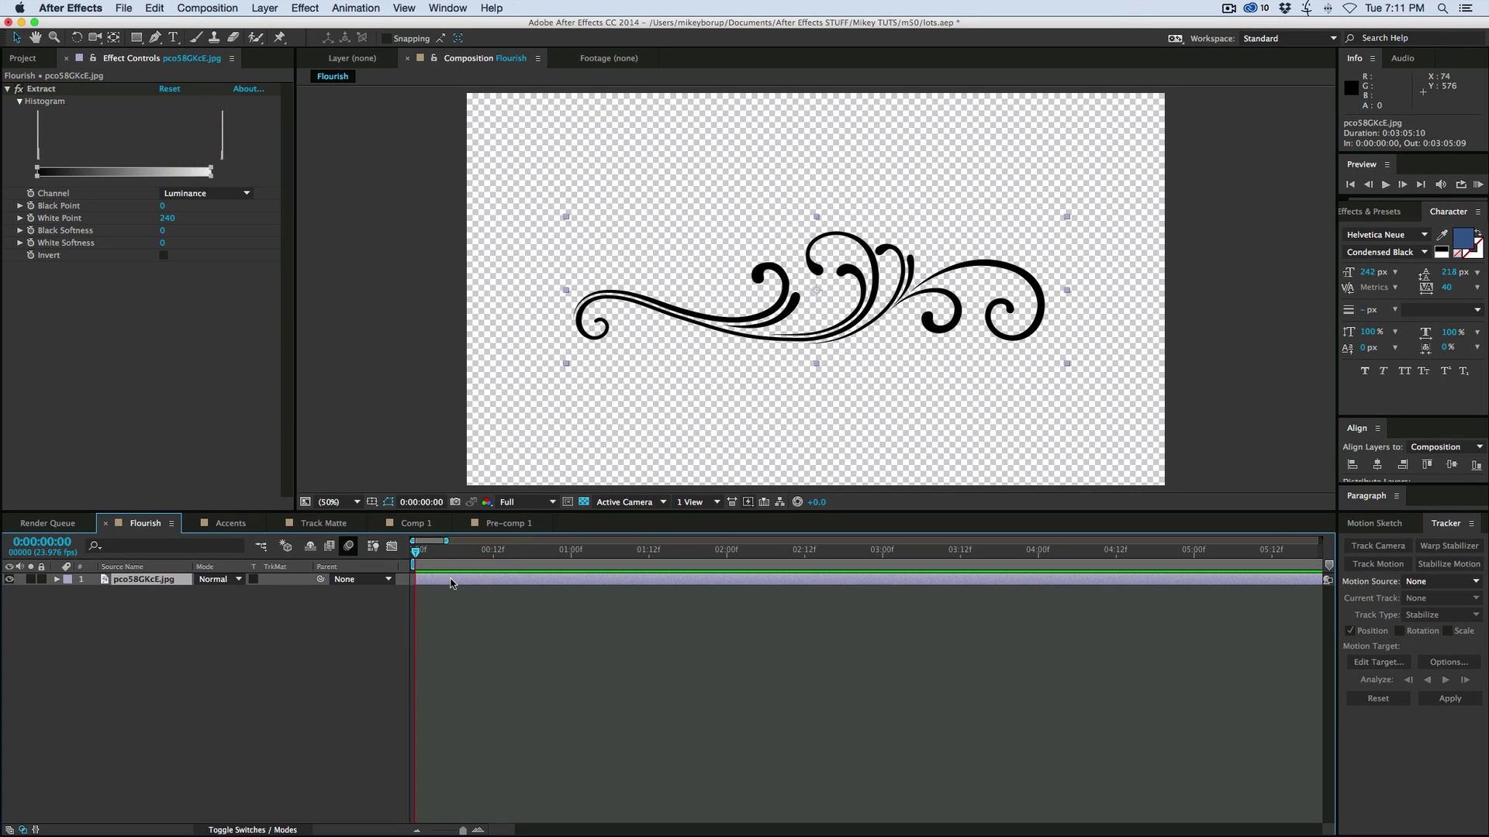
- Pre-compose the keyed image as 'flourish', moving all attributes into the new composition
key(super+shift+c)
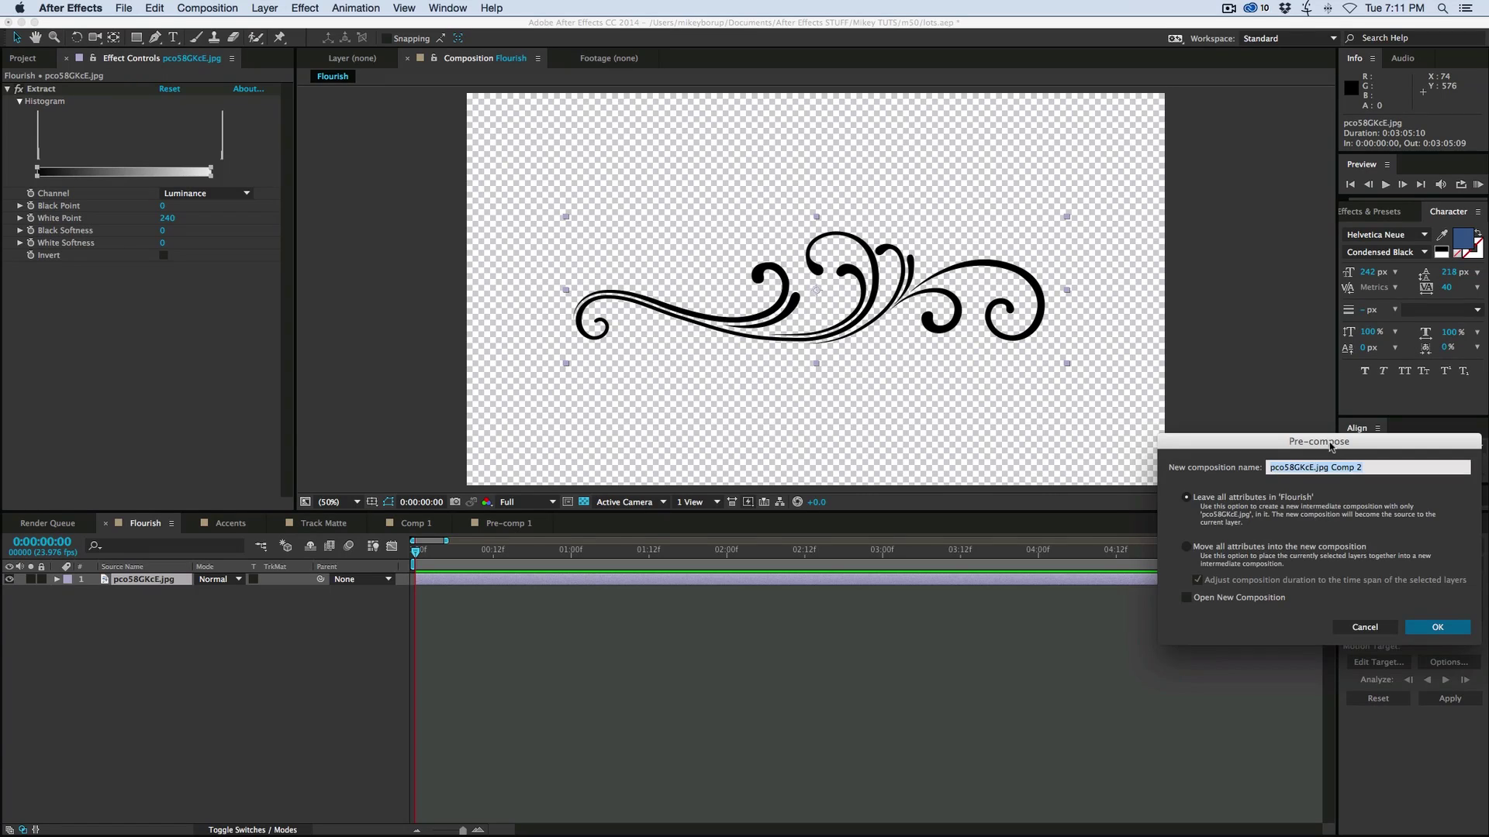
text(flourish)
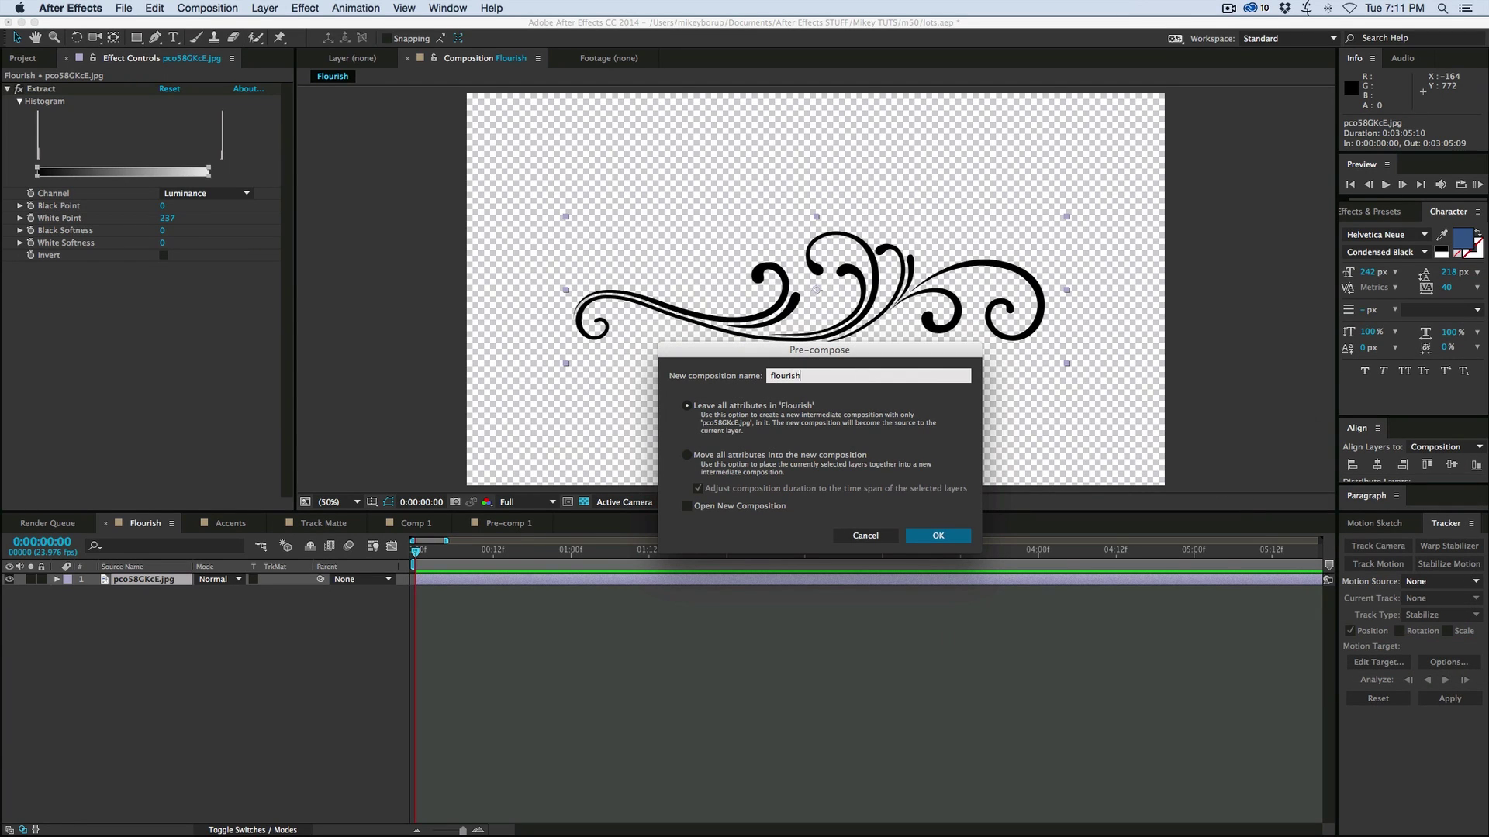
click(687, 455)
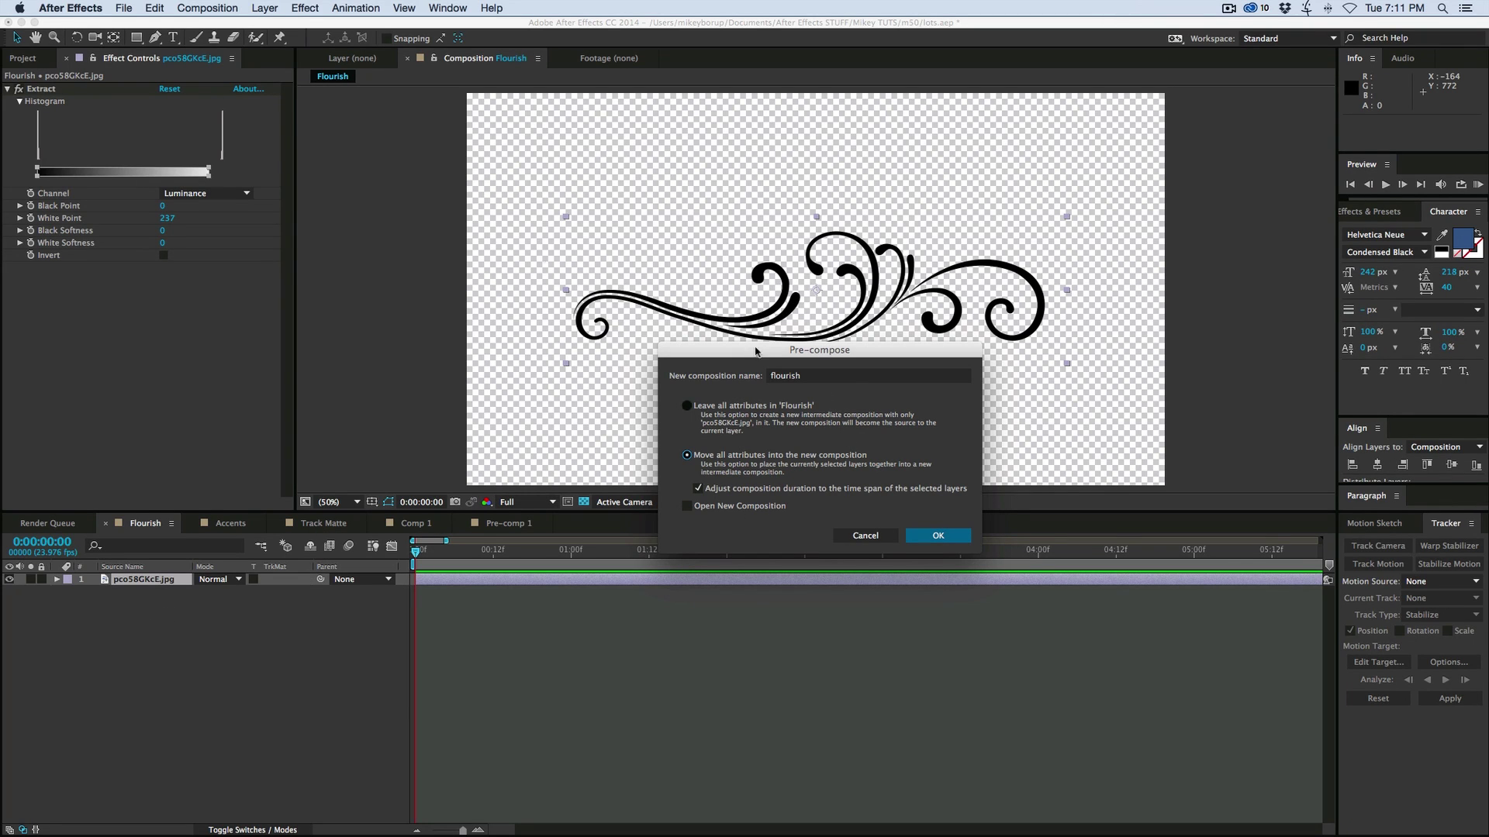
click(937, 535)
click(653, 582)
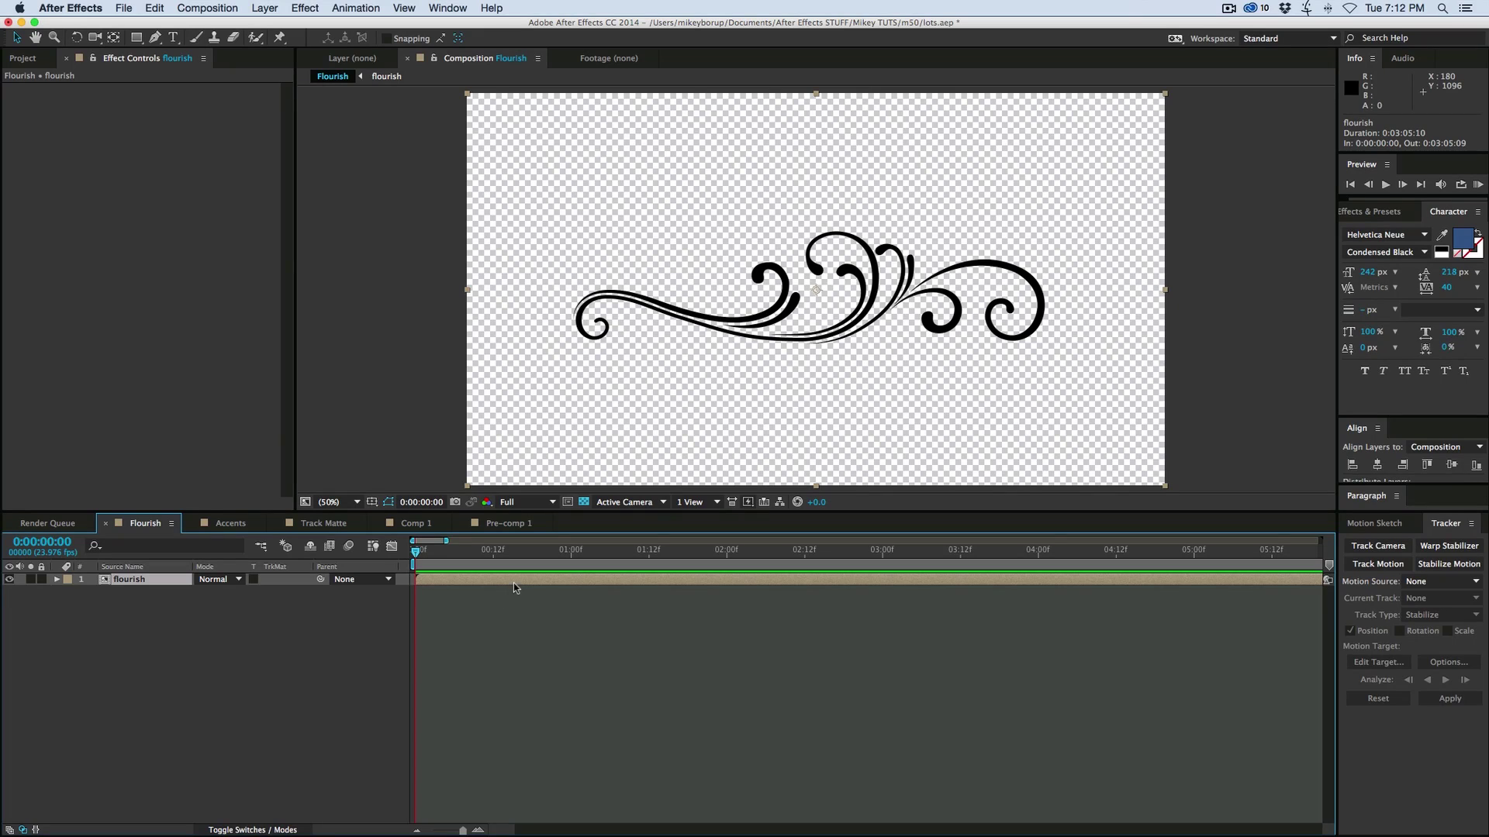
click(264, 8)
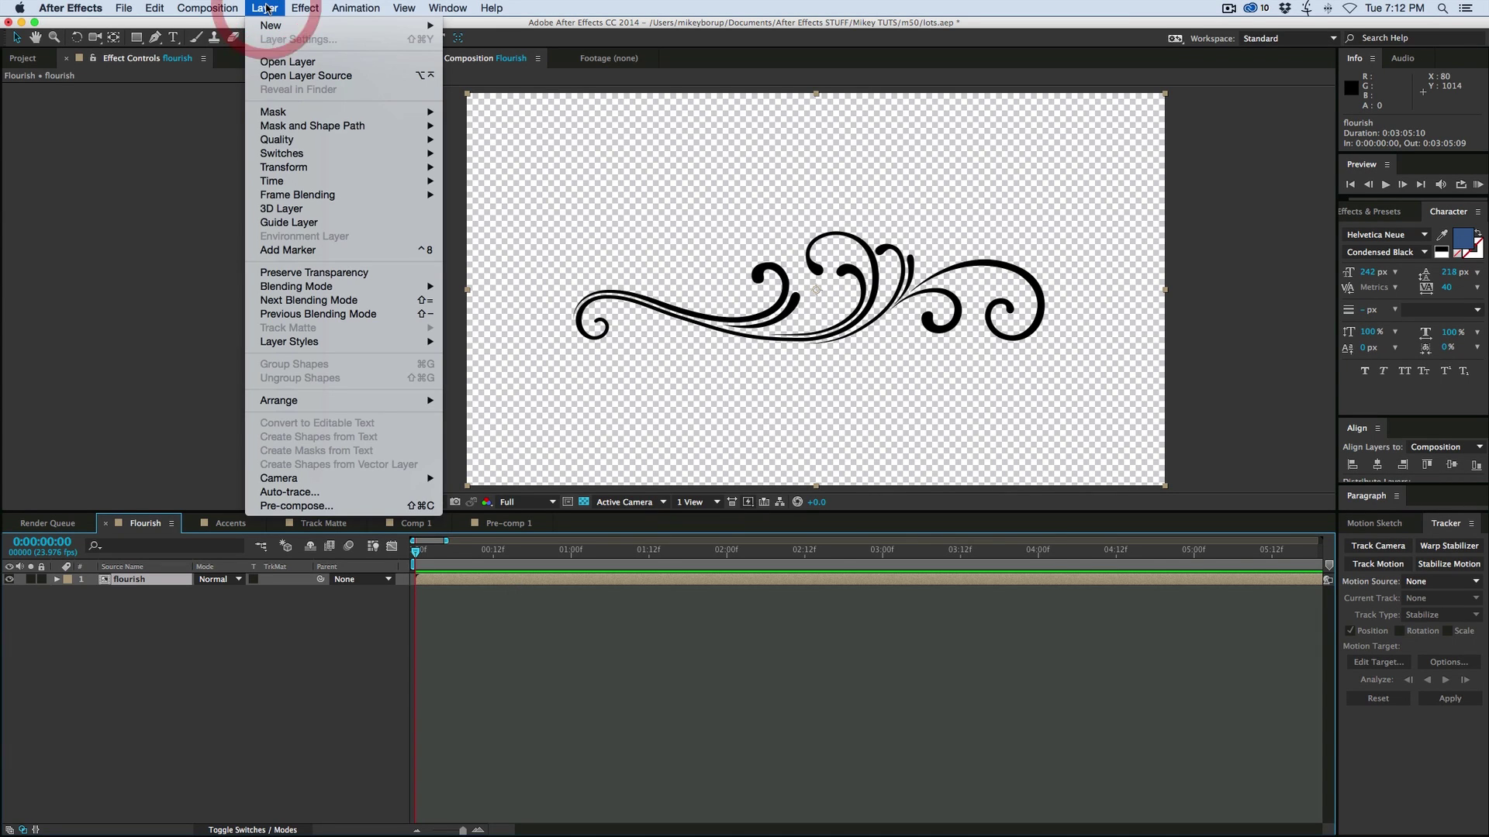
- Auto-trace the flourish layer on the Alpha channel, with Preview on, to generate masks
click(303, 492)
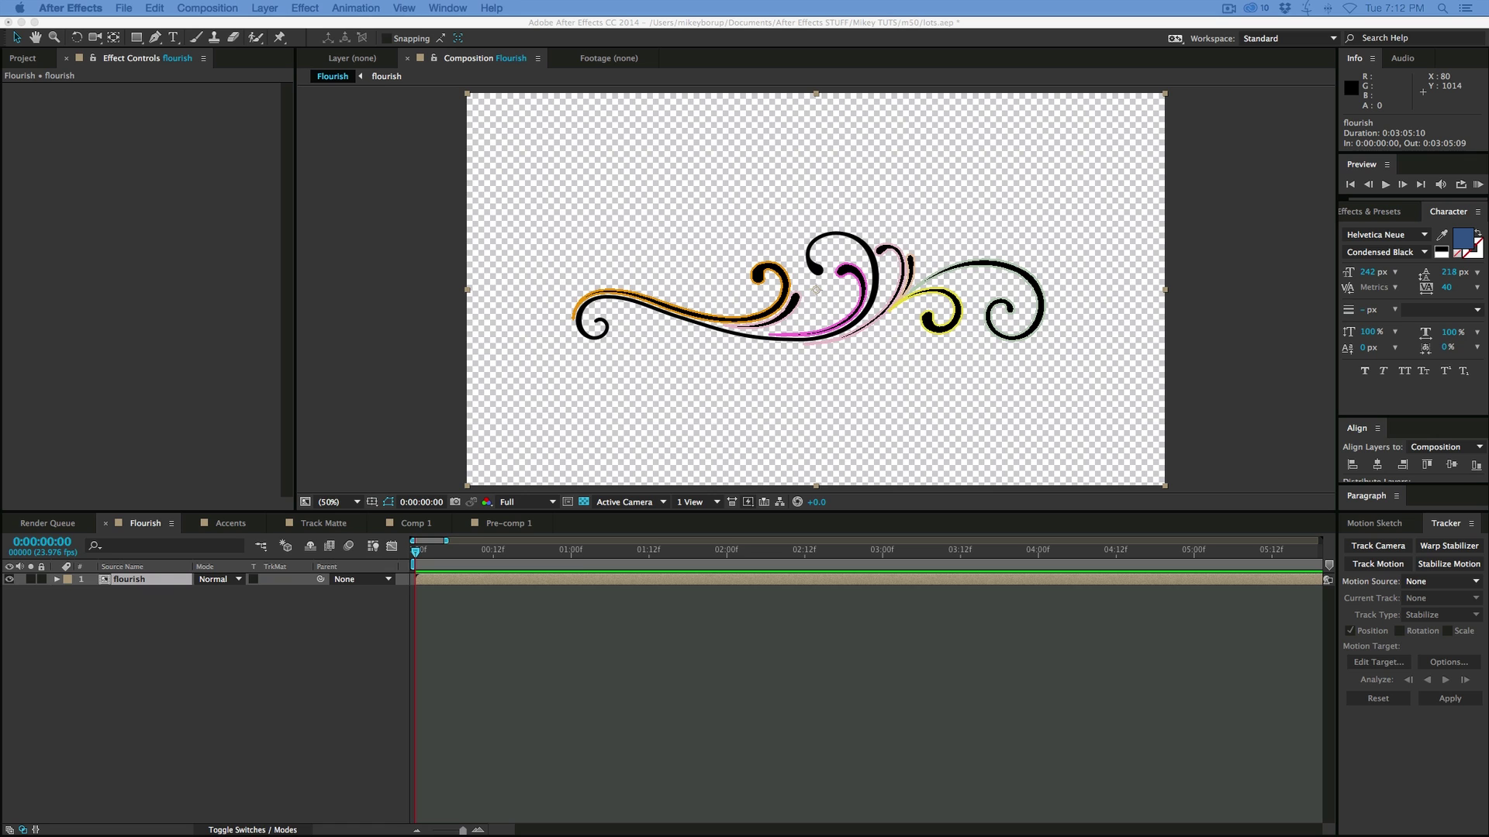
mouse_move(656, 397)
mouse_down()
mouse_move(579, 325)
mouse_move(373, 226)
mouse_up()
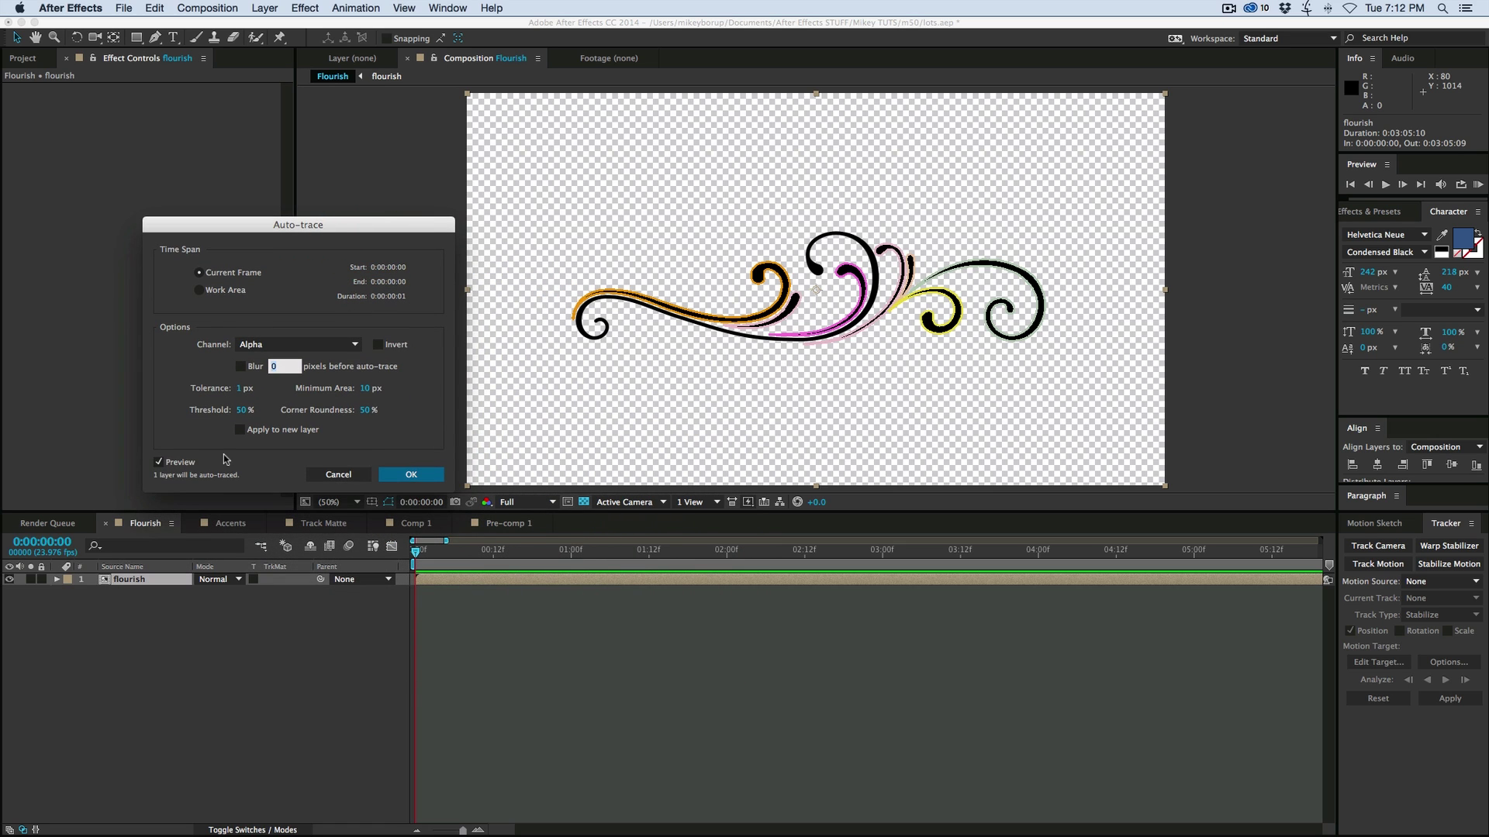
click(159, 462)
click(159, 462)
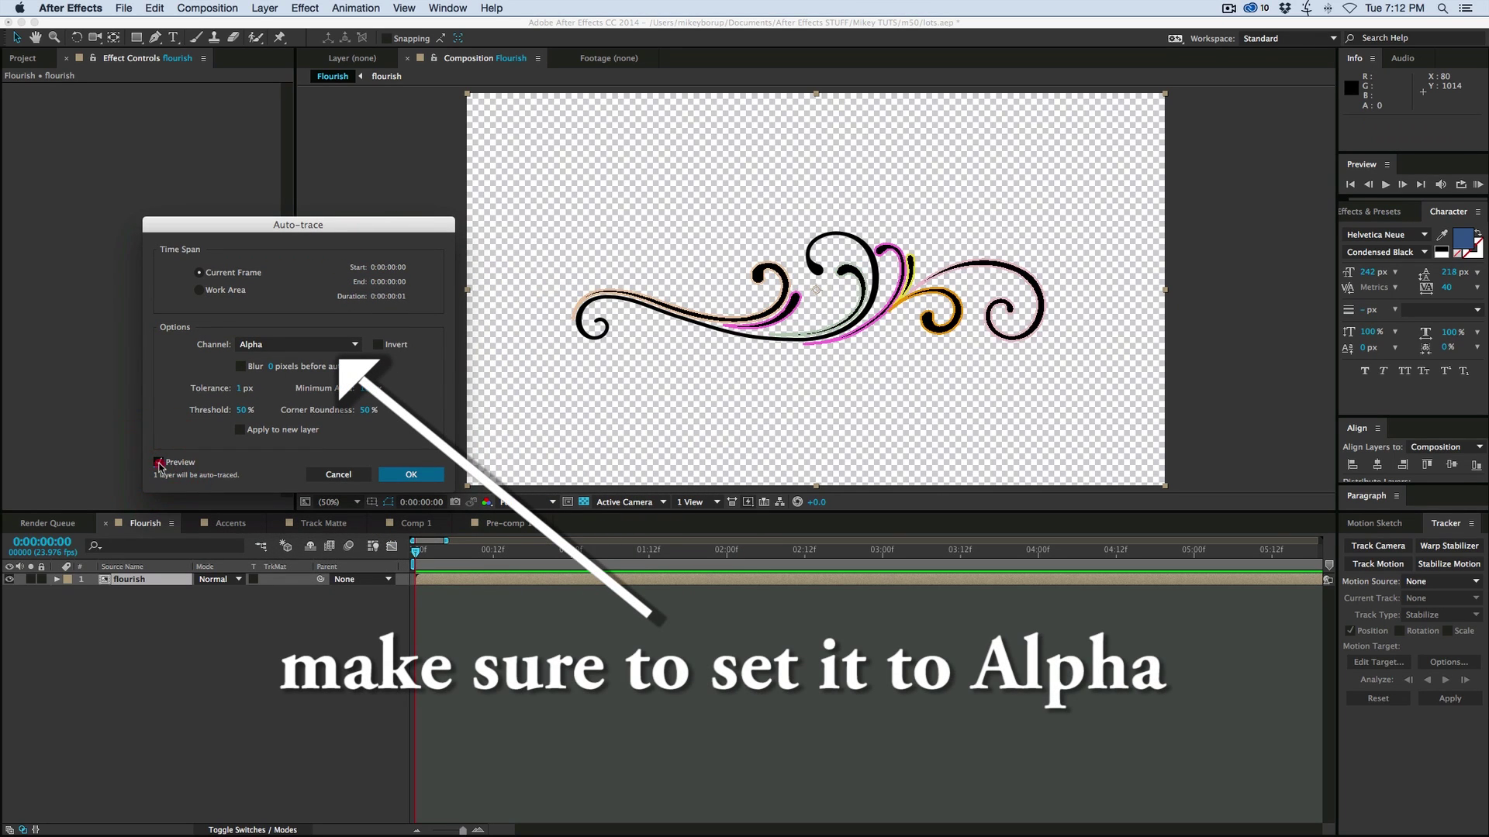
click(159, 462)
click(159, 463)
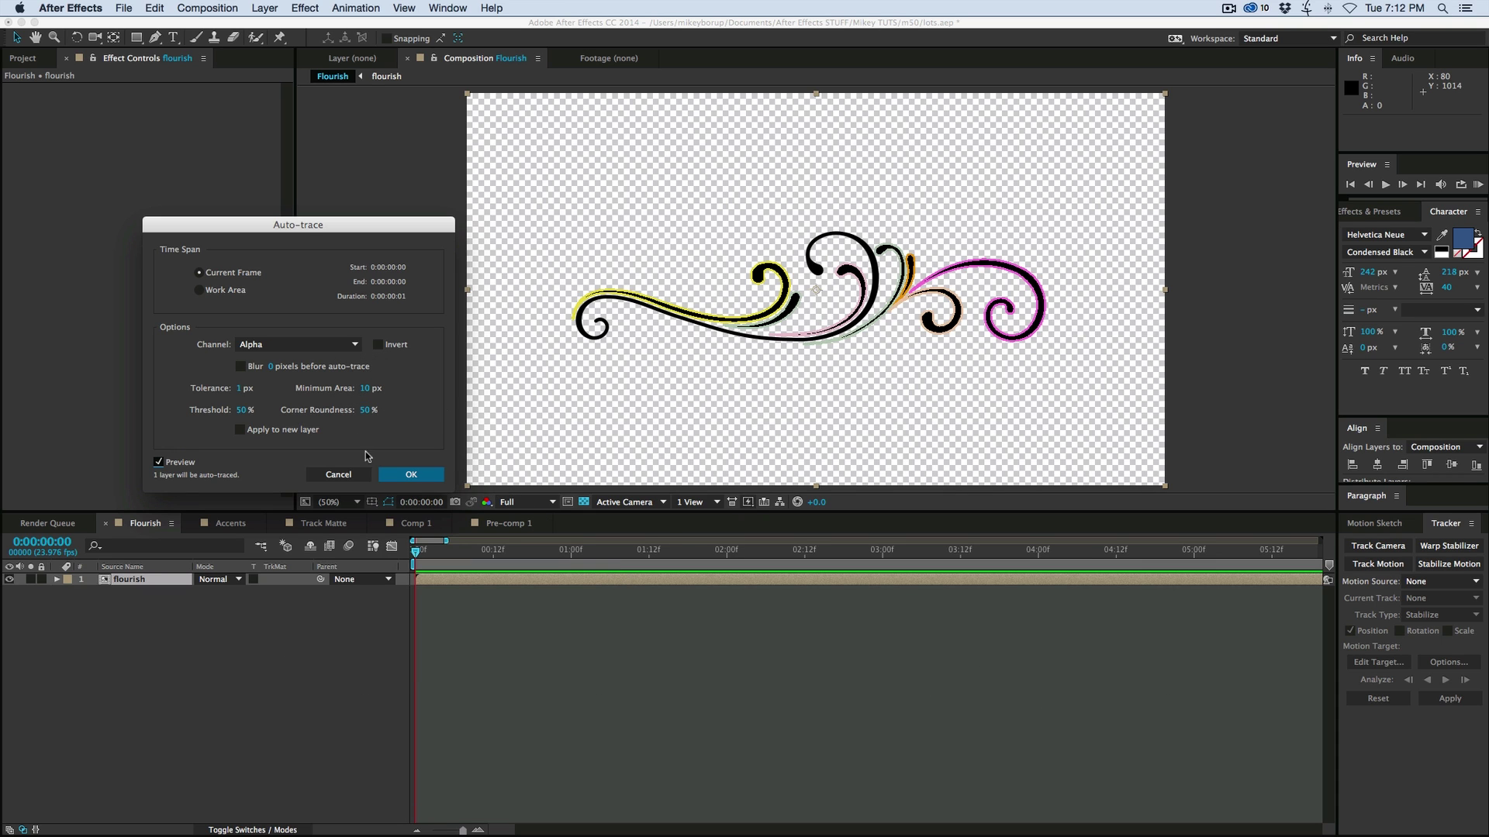
click(410, 474)
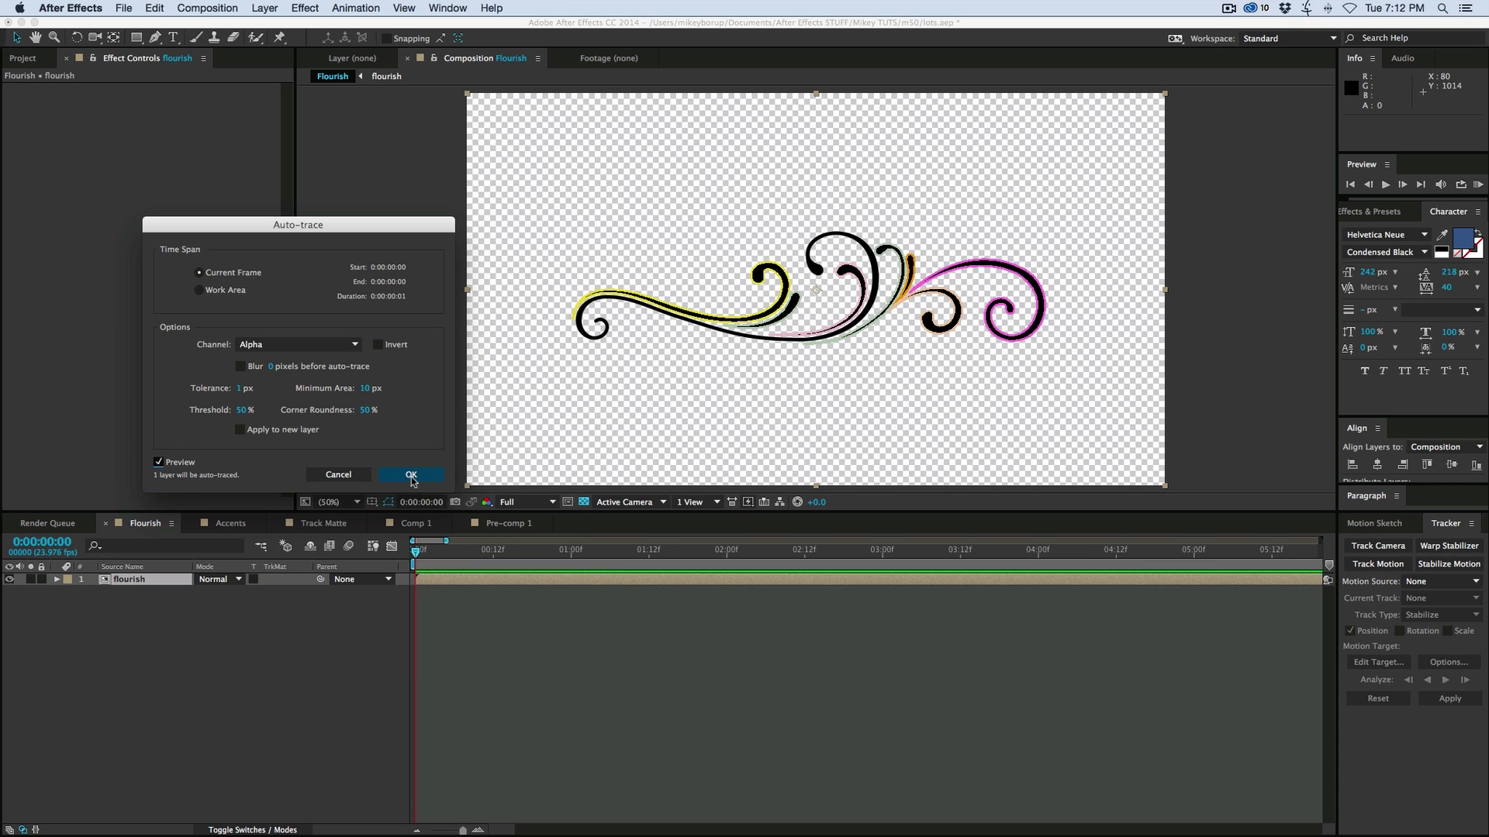
click(523, 616)
- Expand the flourish layer's masks and set Mask 1 through Mask 8 to Add mode
click(452, 579)
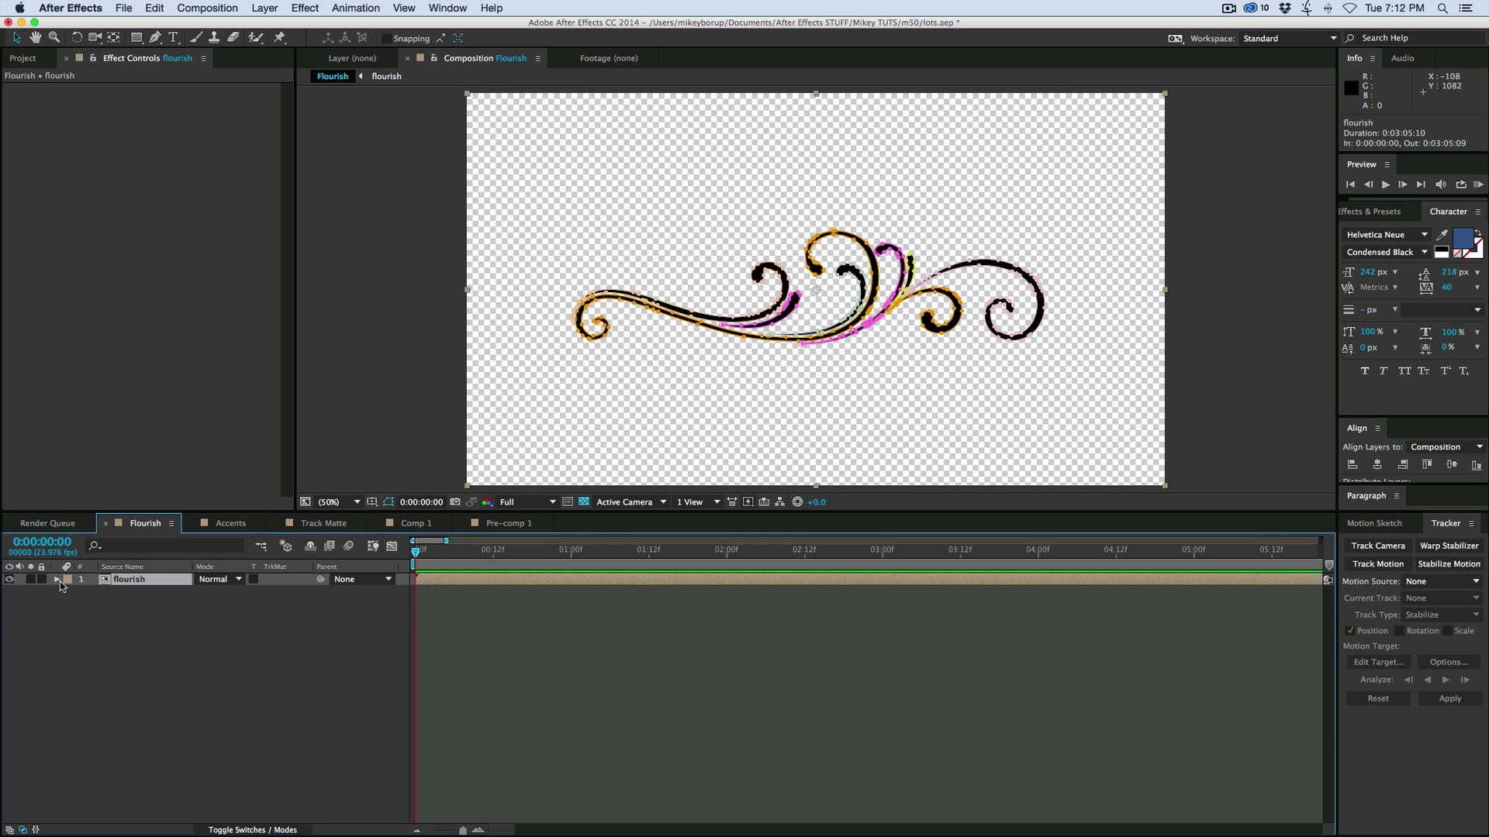
click(57, 580)
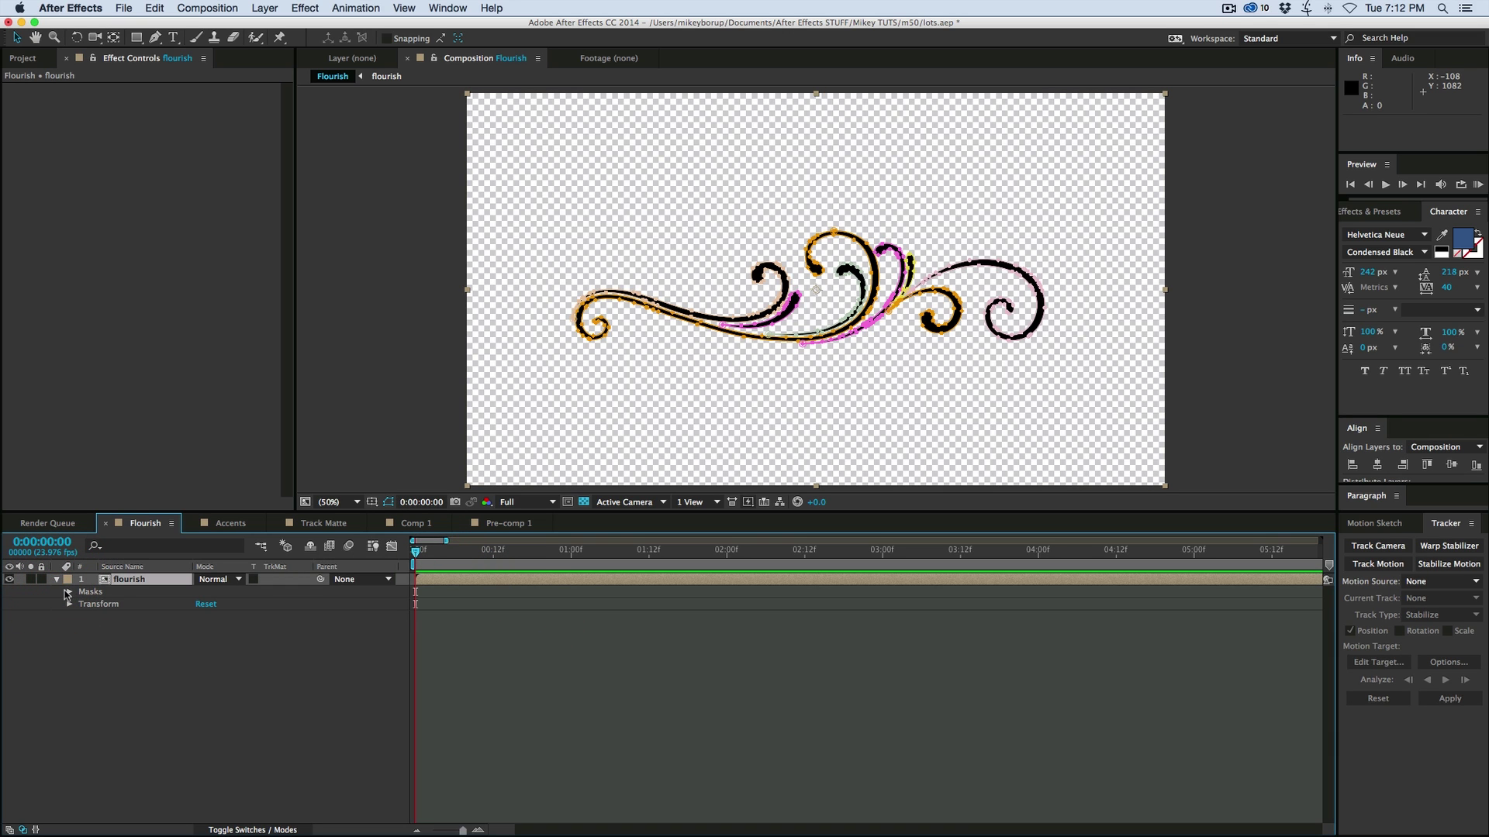
click(66, 594)
click(68, 592)
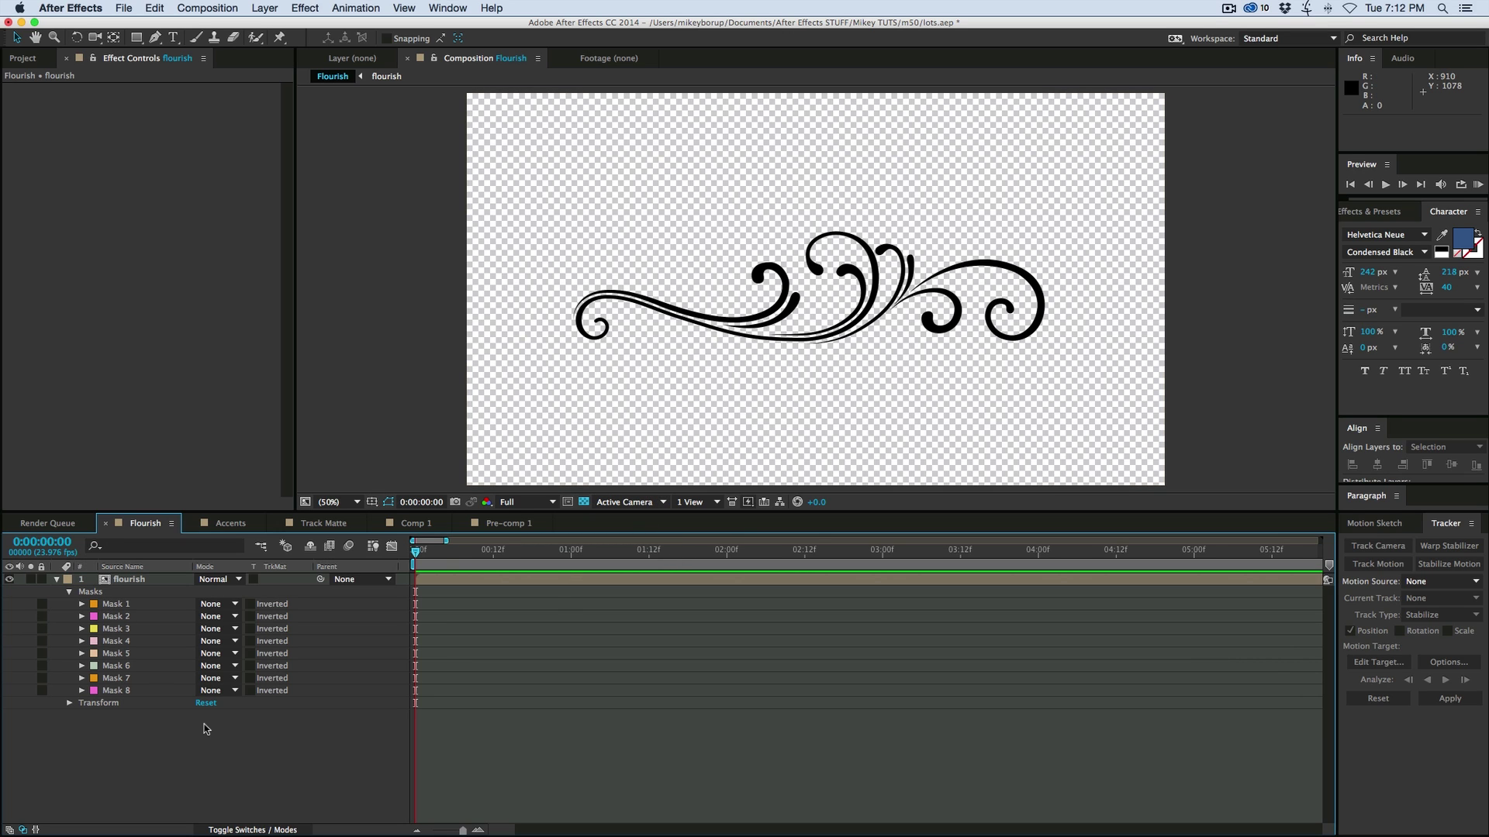
click(502, 577)
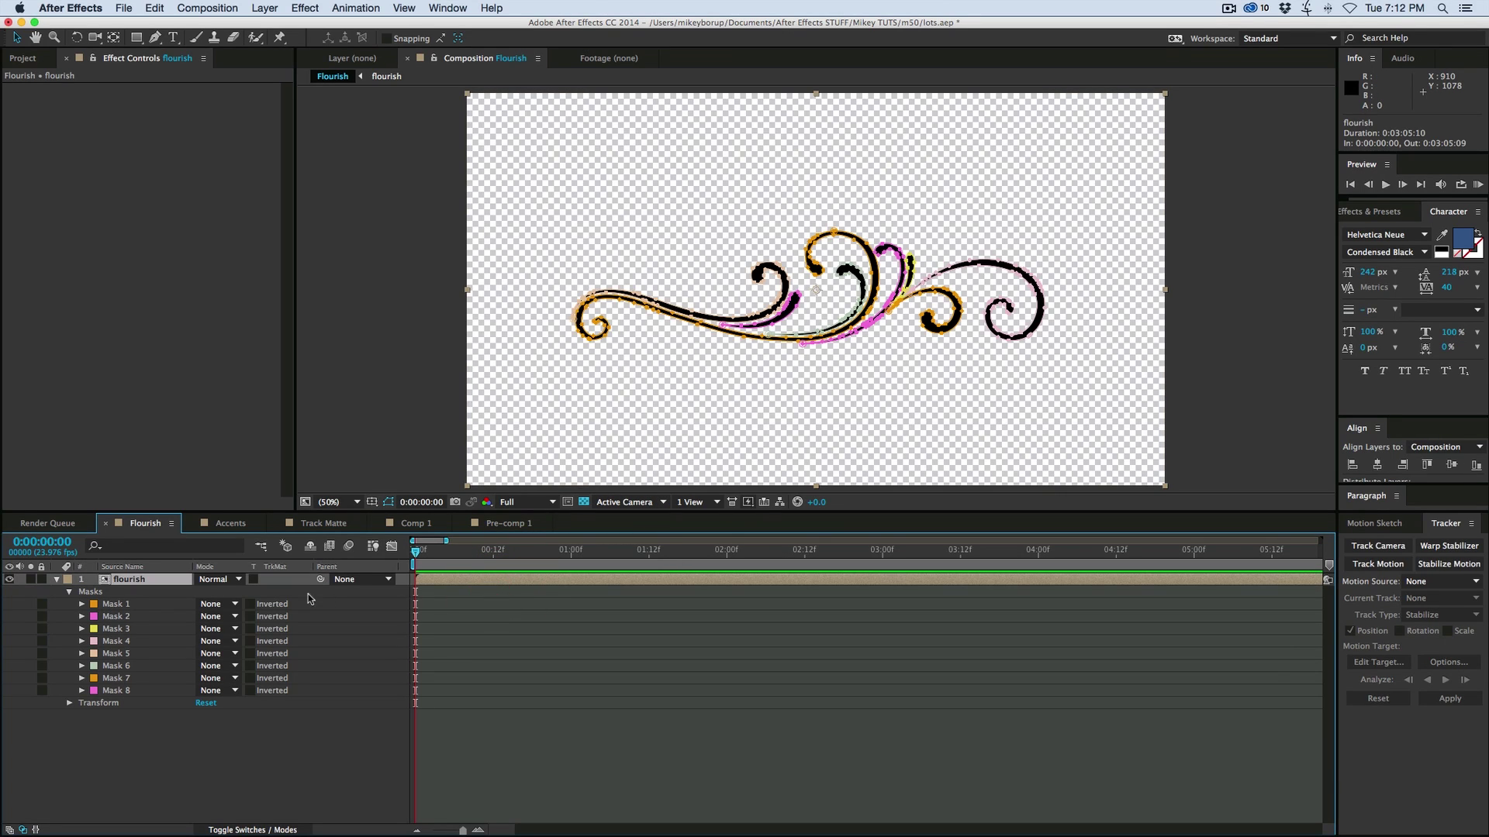
click(121, 605)
shift+click(111, 689)
click(221, 604)
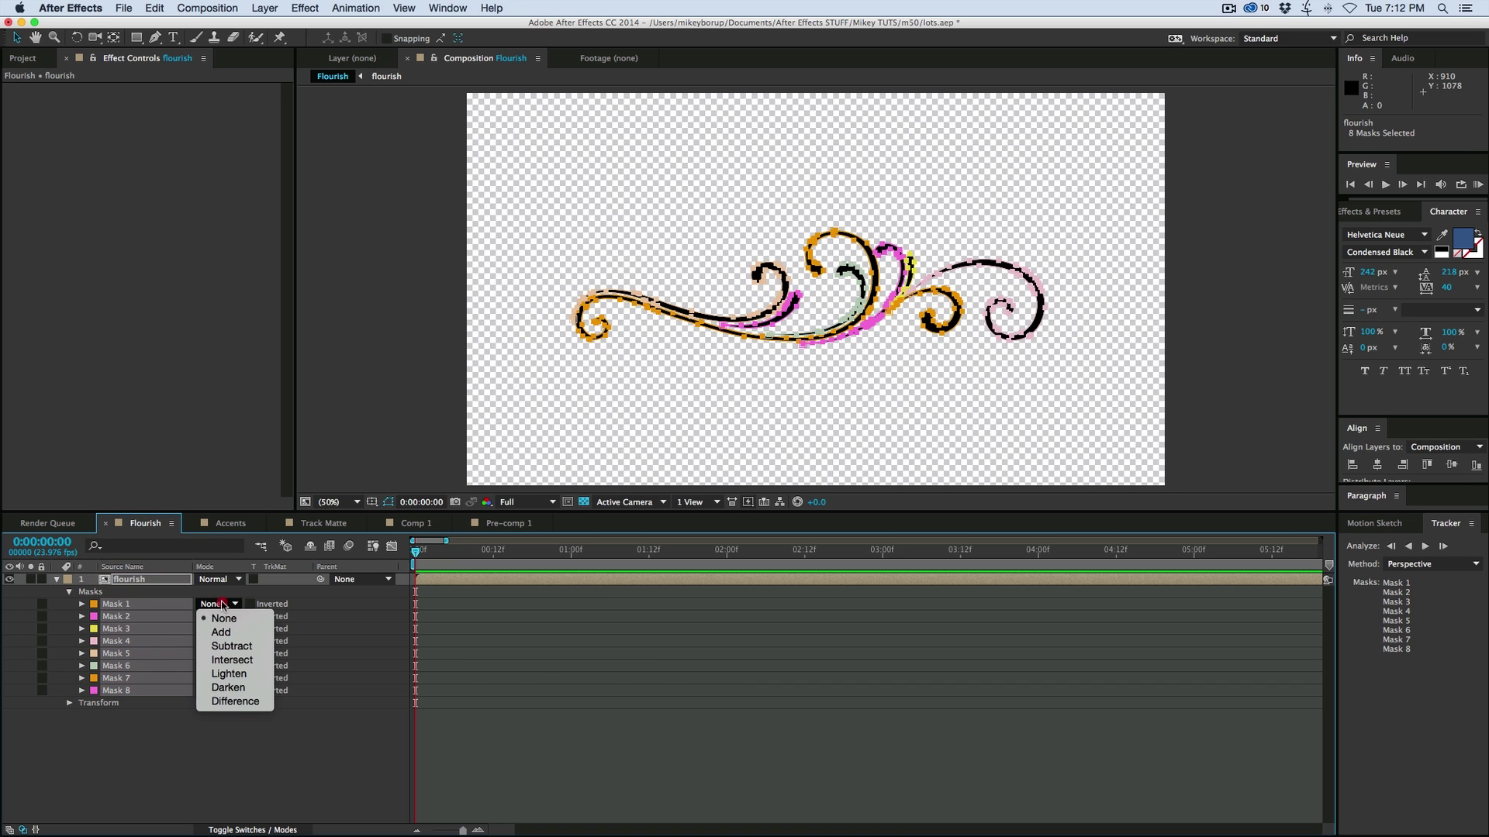
click(221, 632)
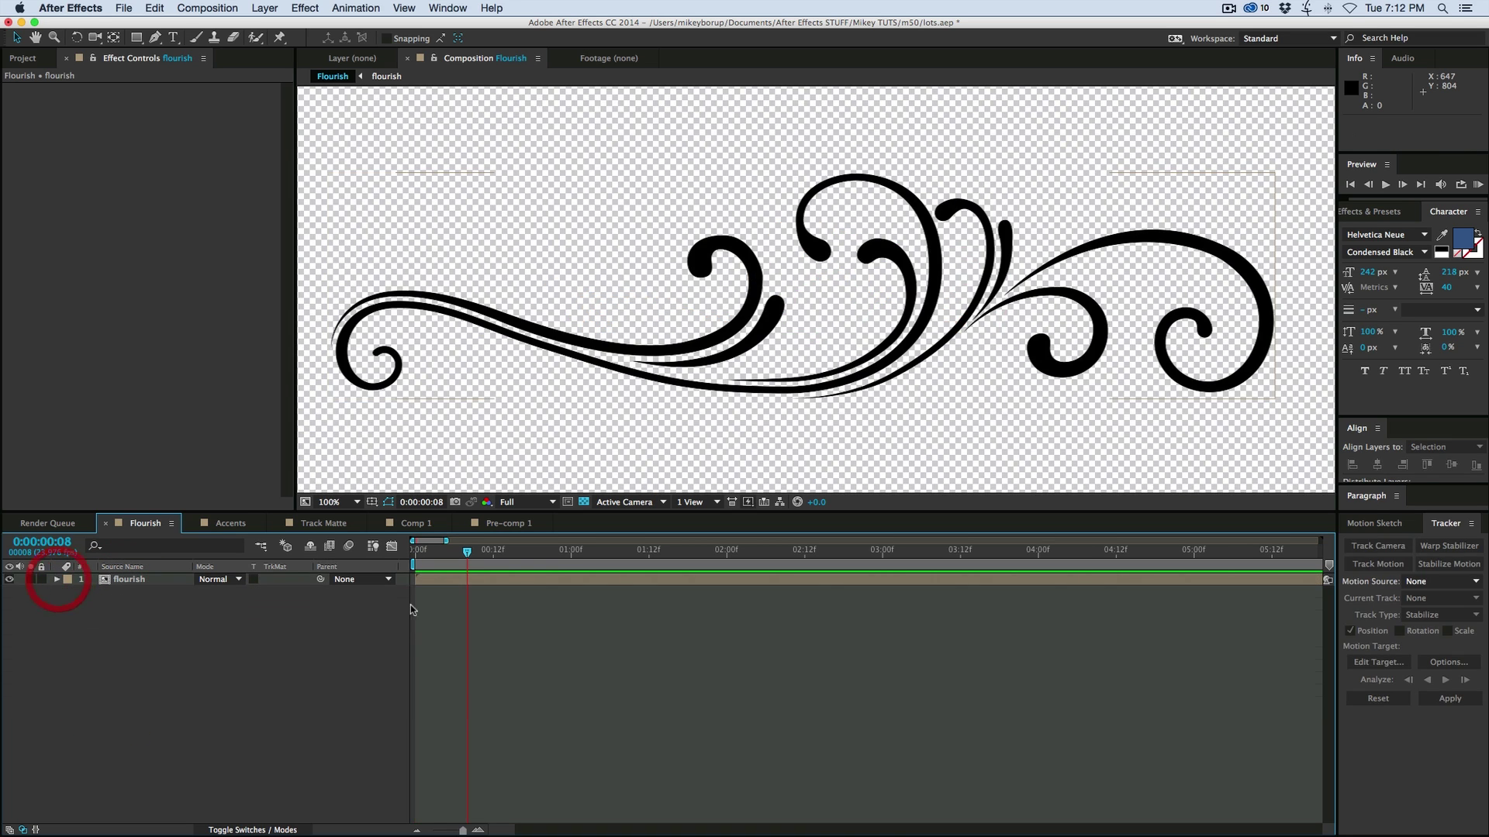
click(464, 685)
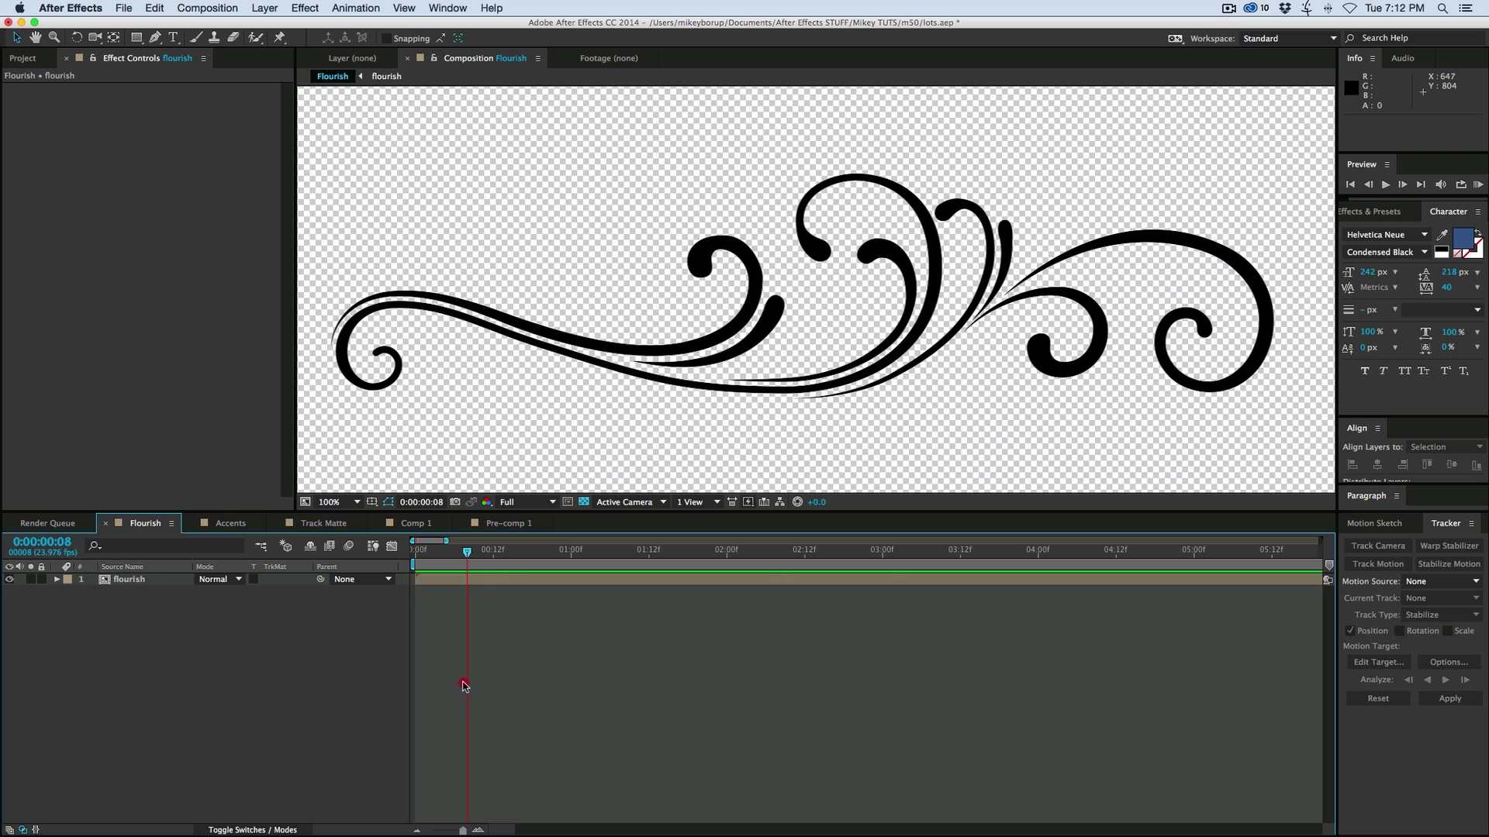
click(487, 580)
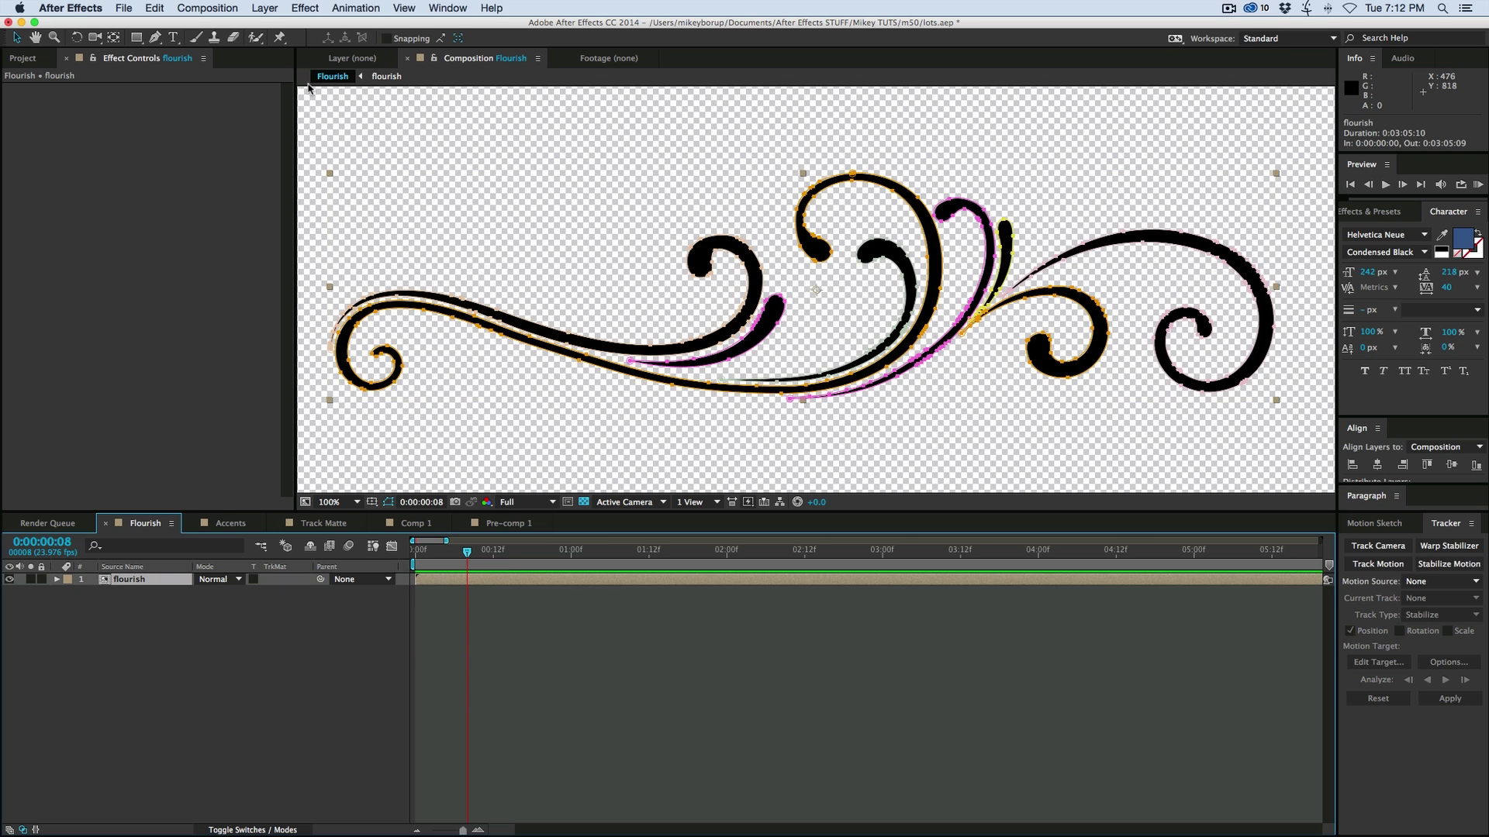
- Run the MasksToLayers.jsx script with Proceed to put each mask on its own layer
click(448, 9)
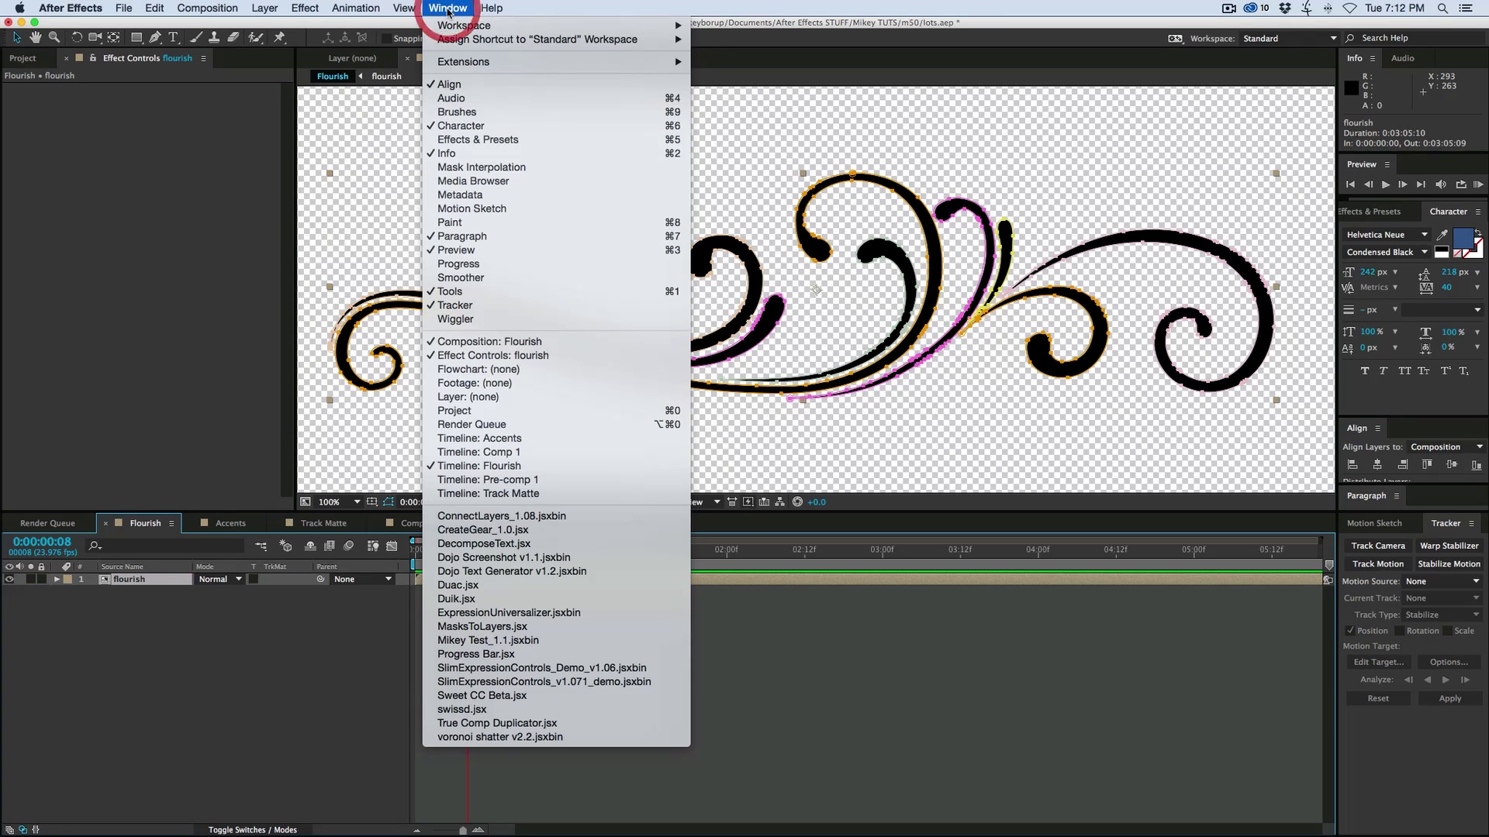
click(473, 627)
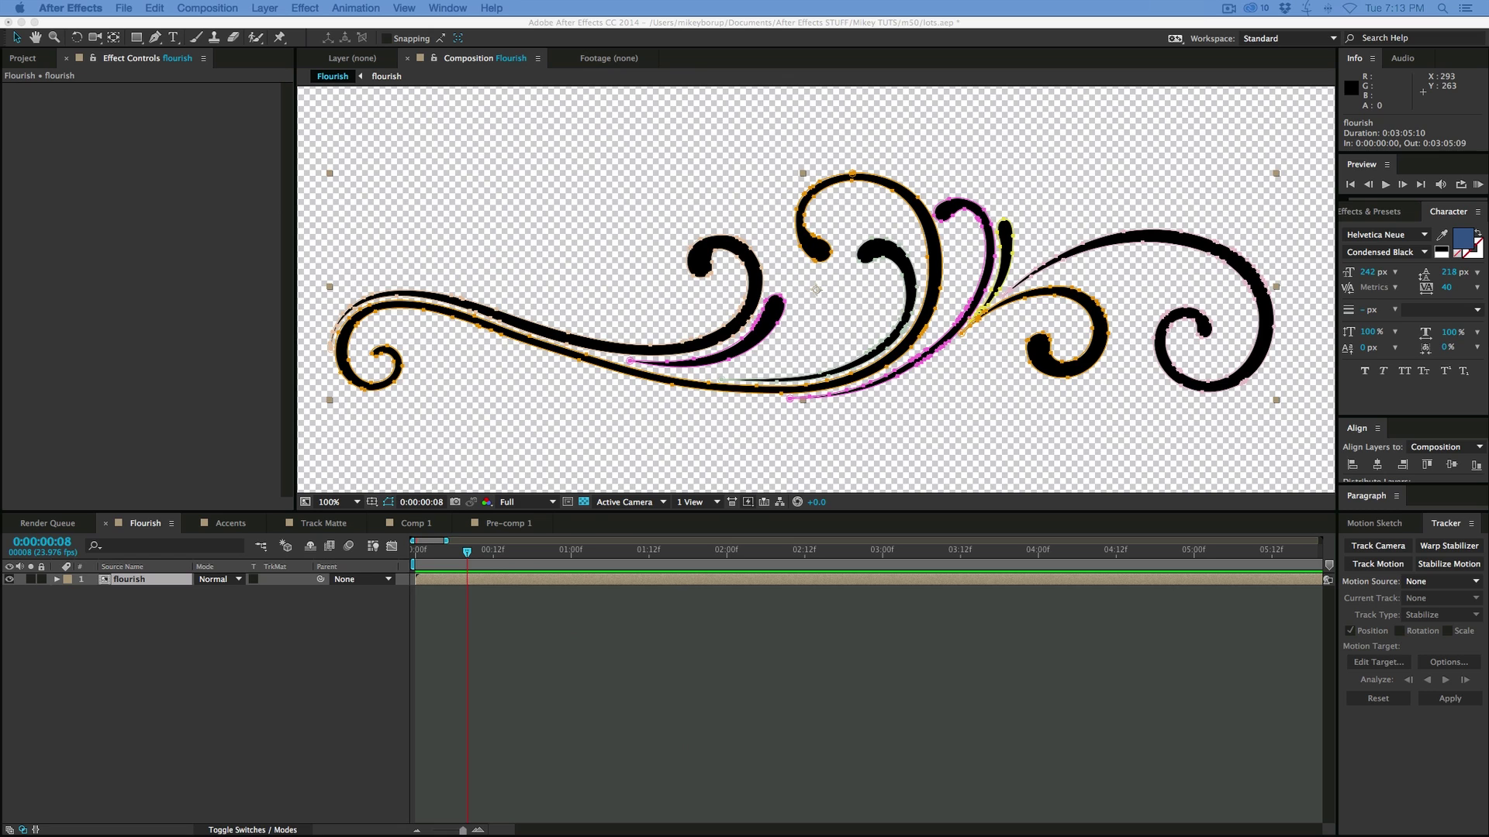
drag(258, 243, 504, 219)
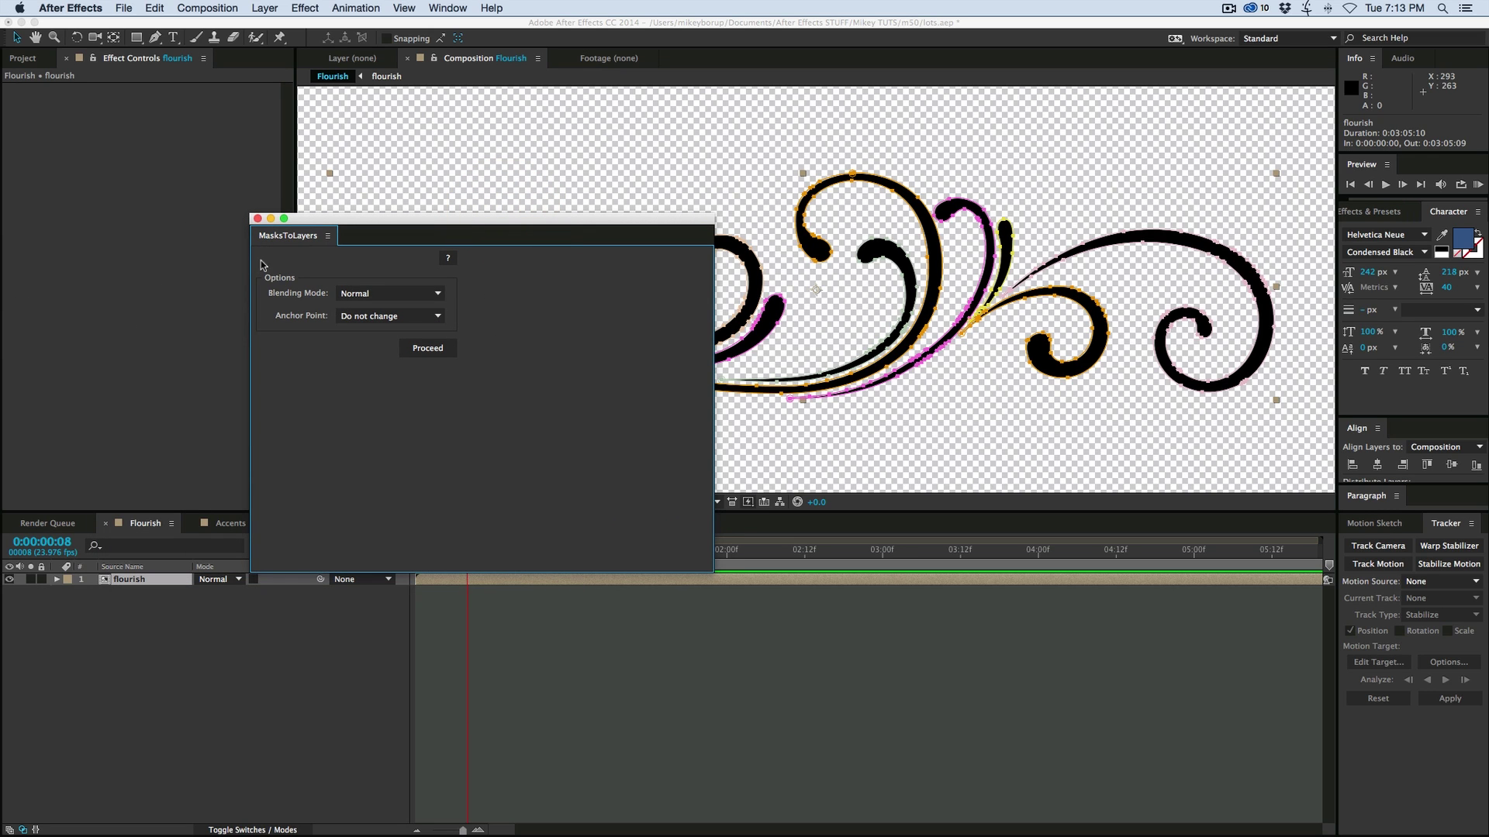
click(437, 350)
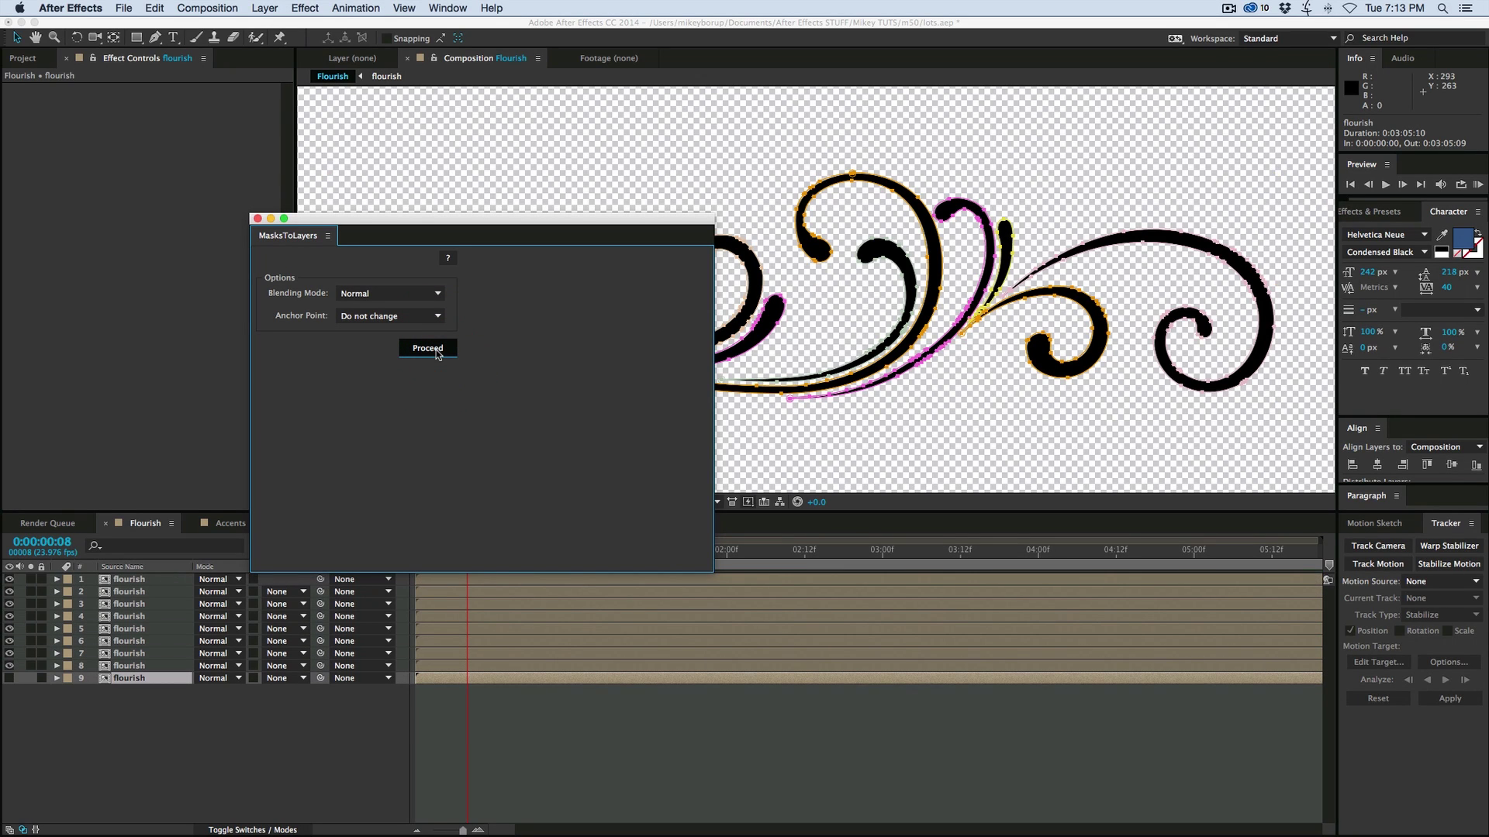
click(257, 221)
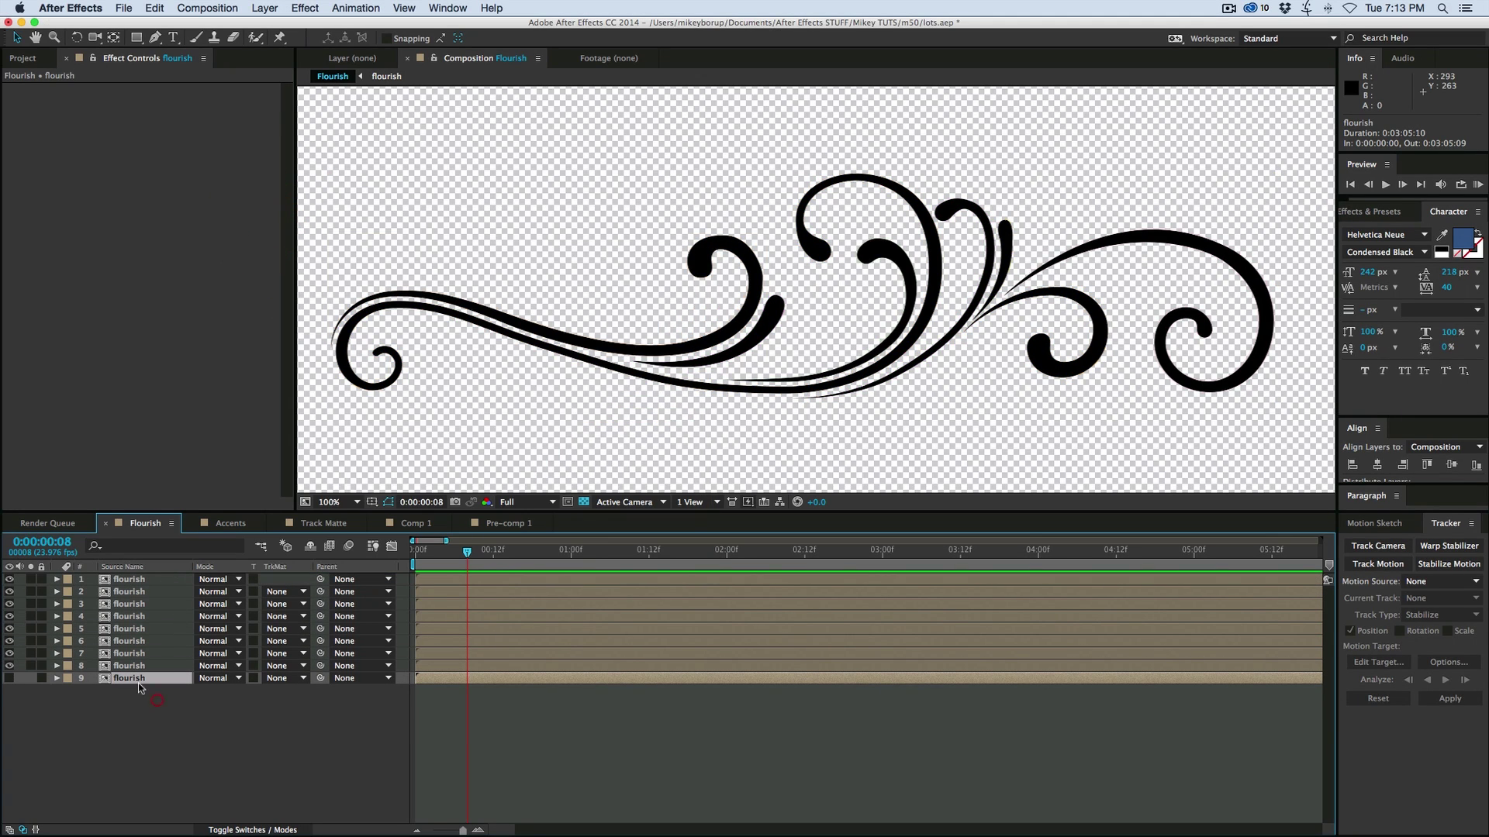
click(155, 729)
click(57, 679)
click(57, 680)
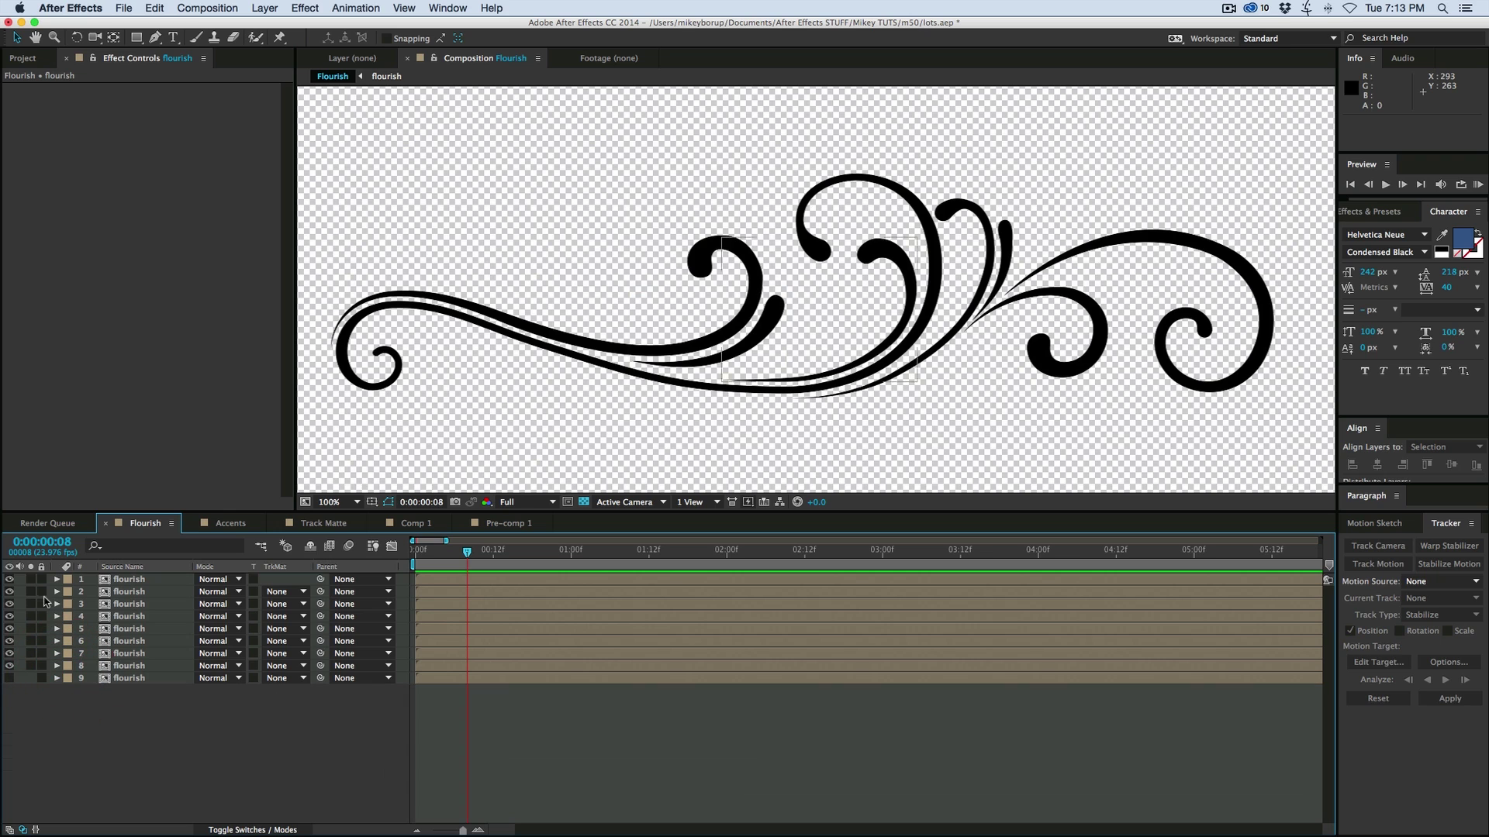
click(30, 579)
click(31, 580)
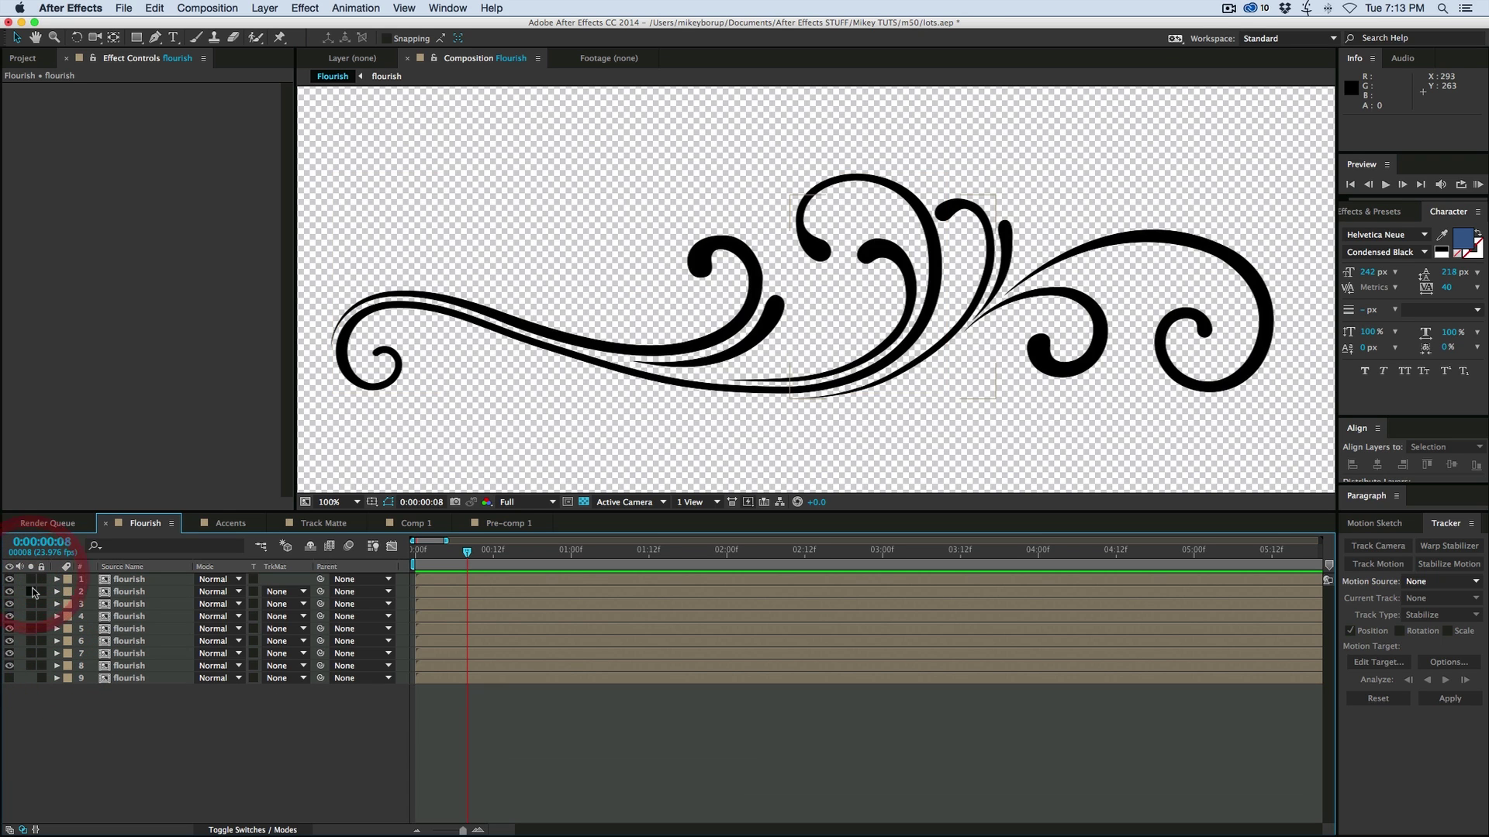
click(31, 592)
click(31, 591)
click(31, 604)
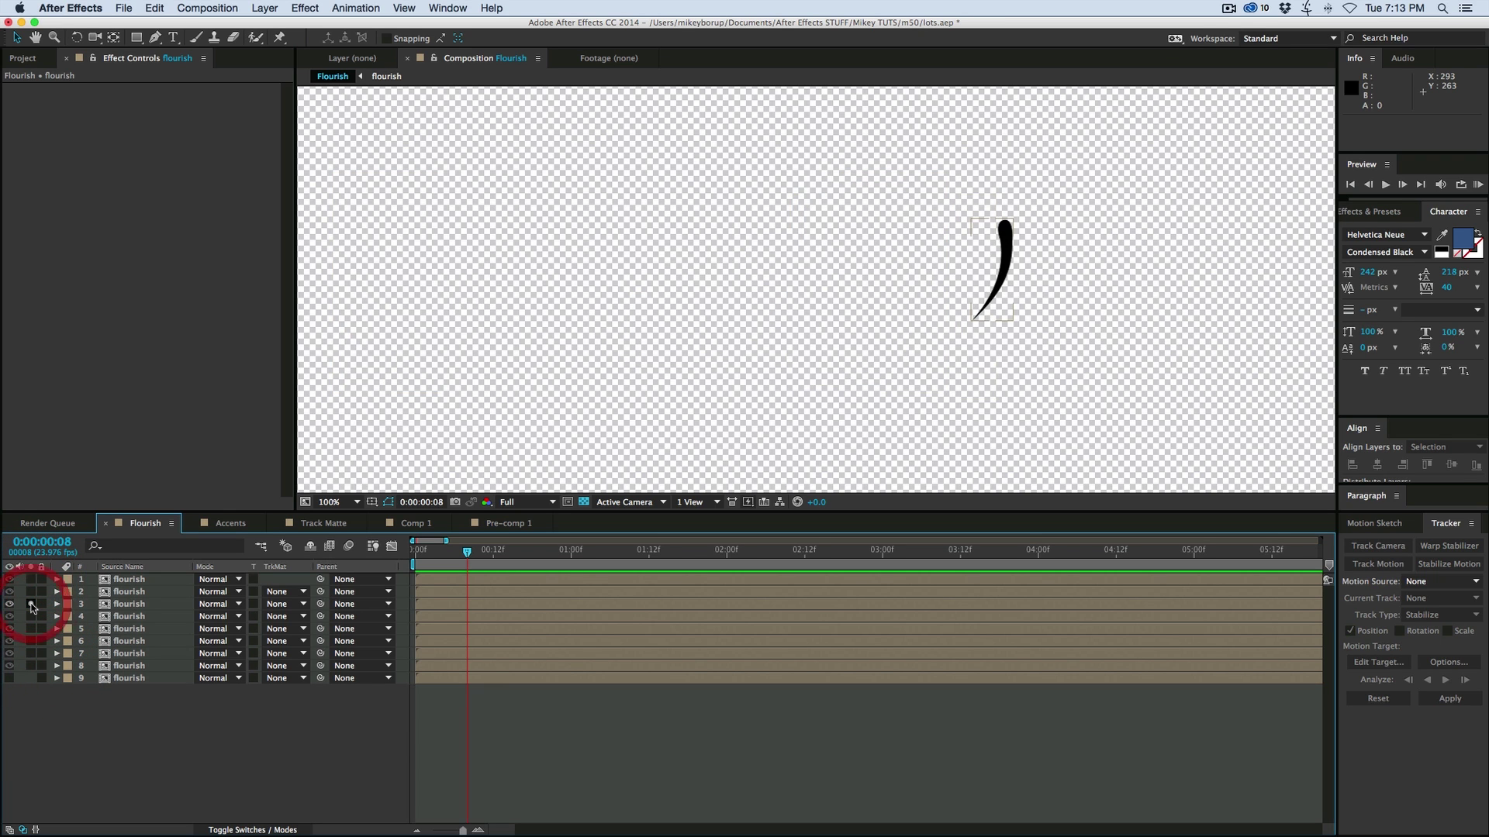
click(31, 604)
click(31, 617)
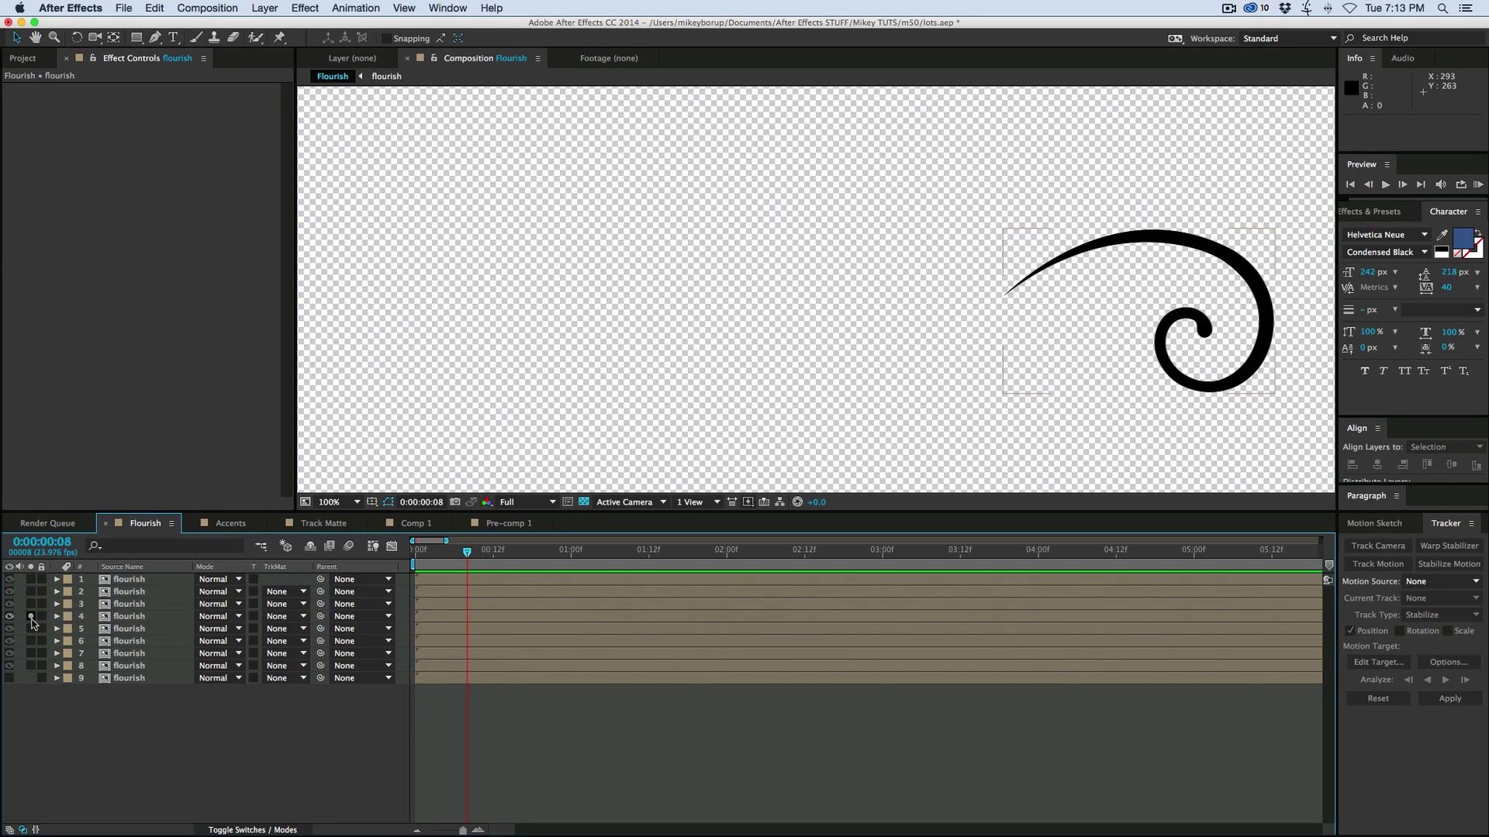
click(31, 616)
click(31, 629)
click(31, 628)
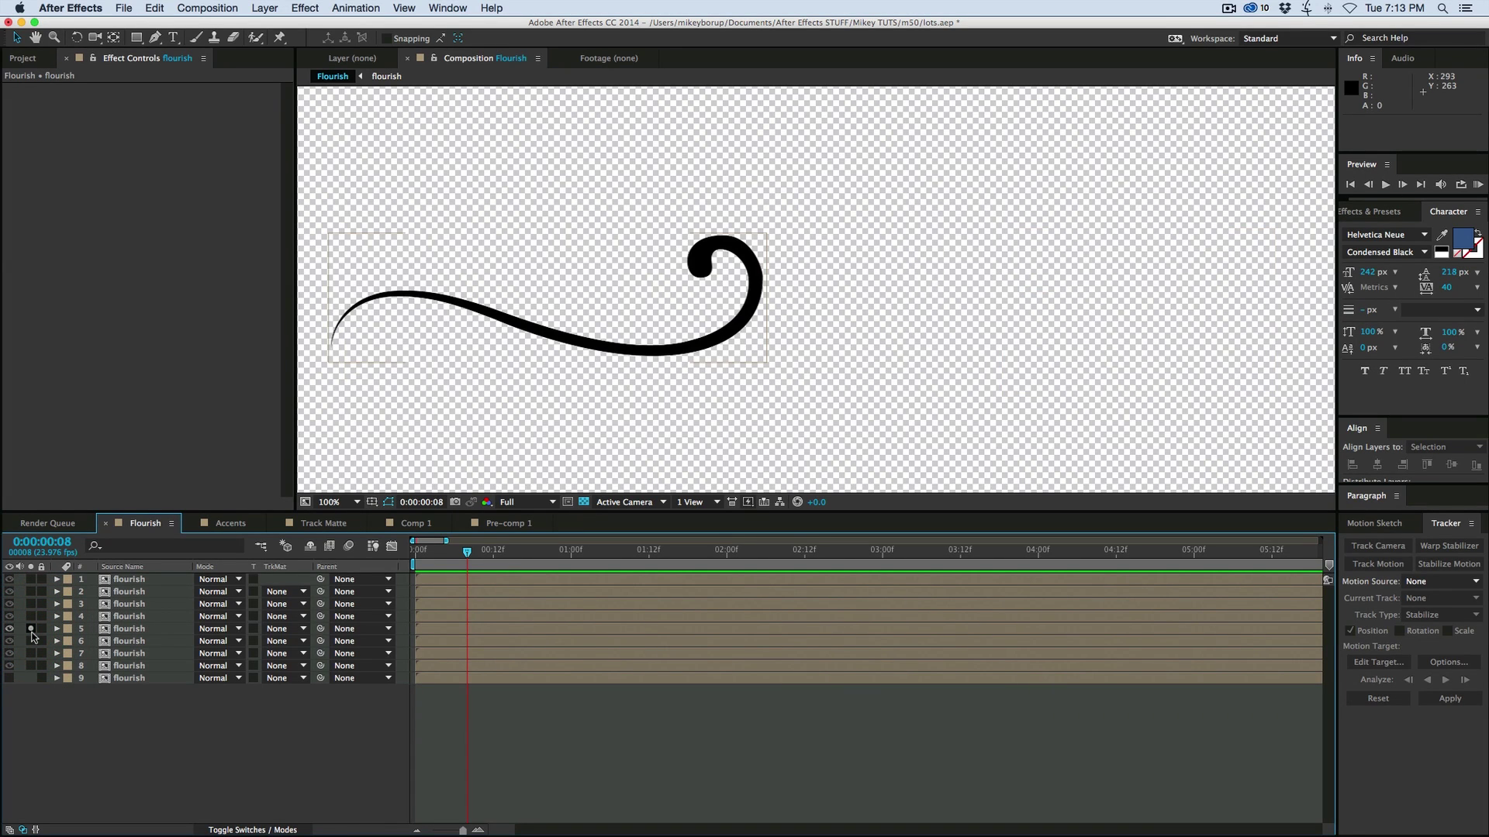
click(31, 629)
click(31, 641)
click(31, 641)
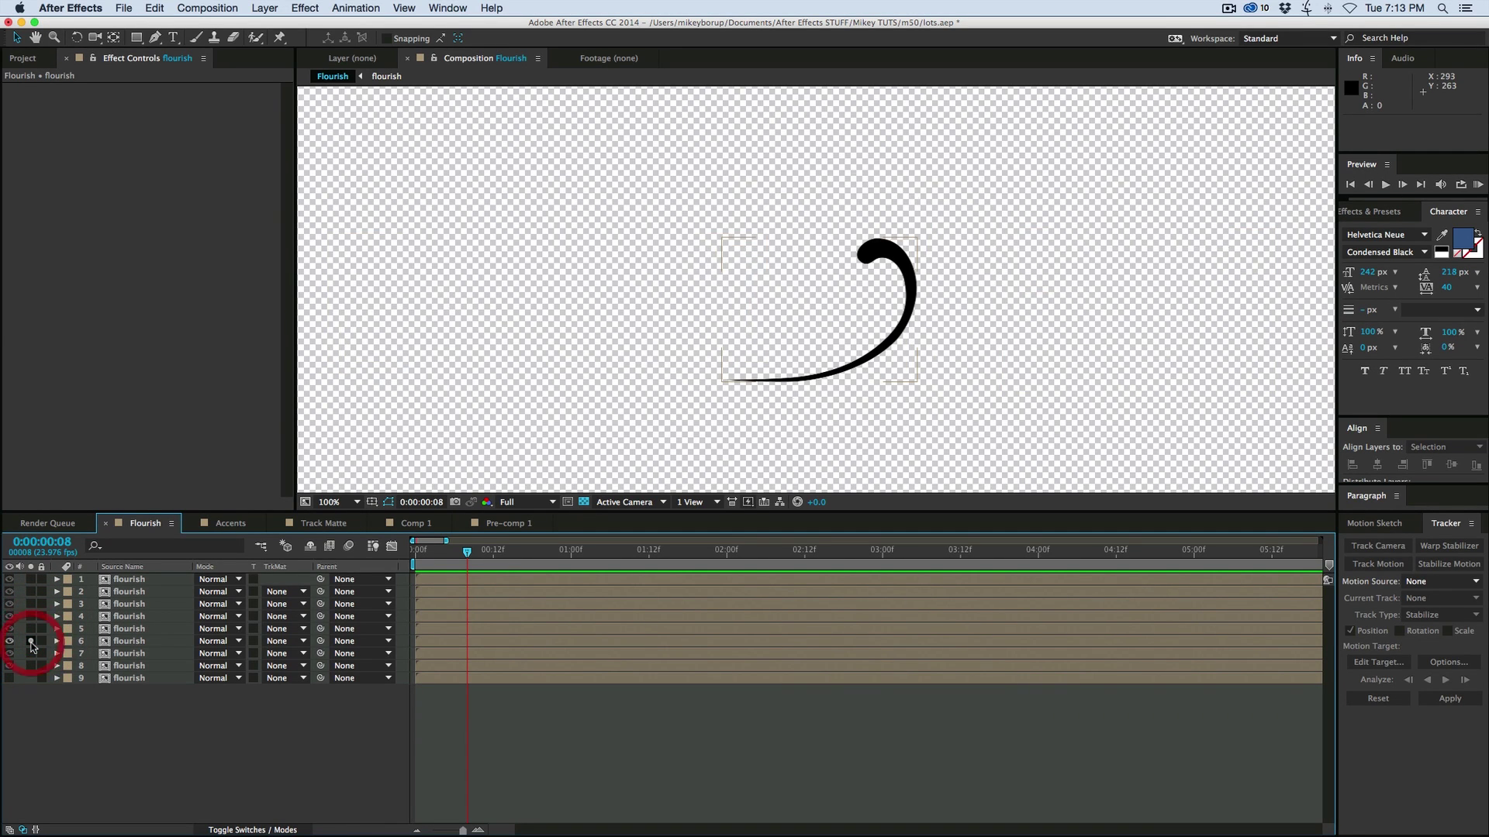
click(31, 641)
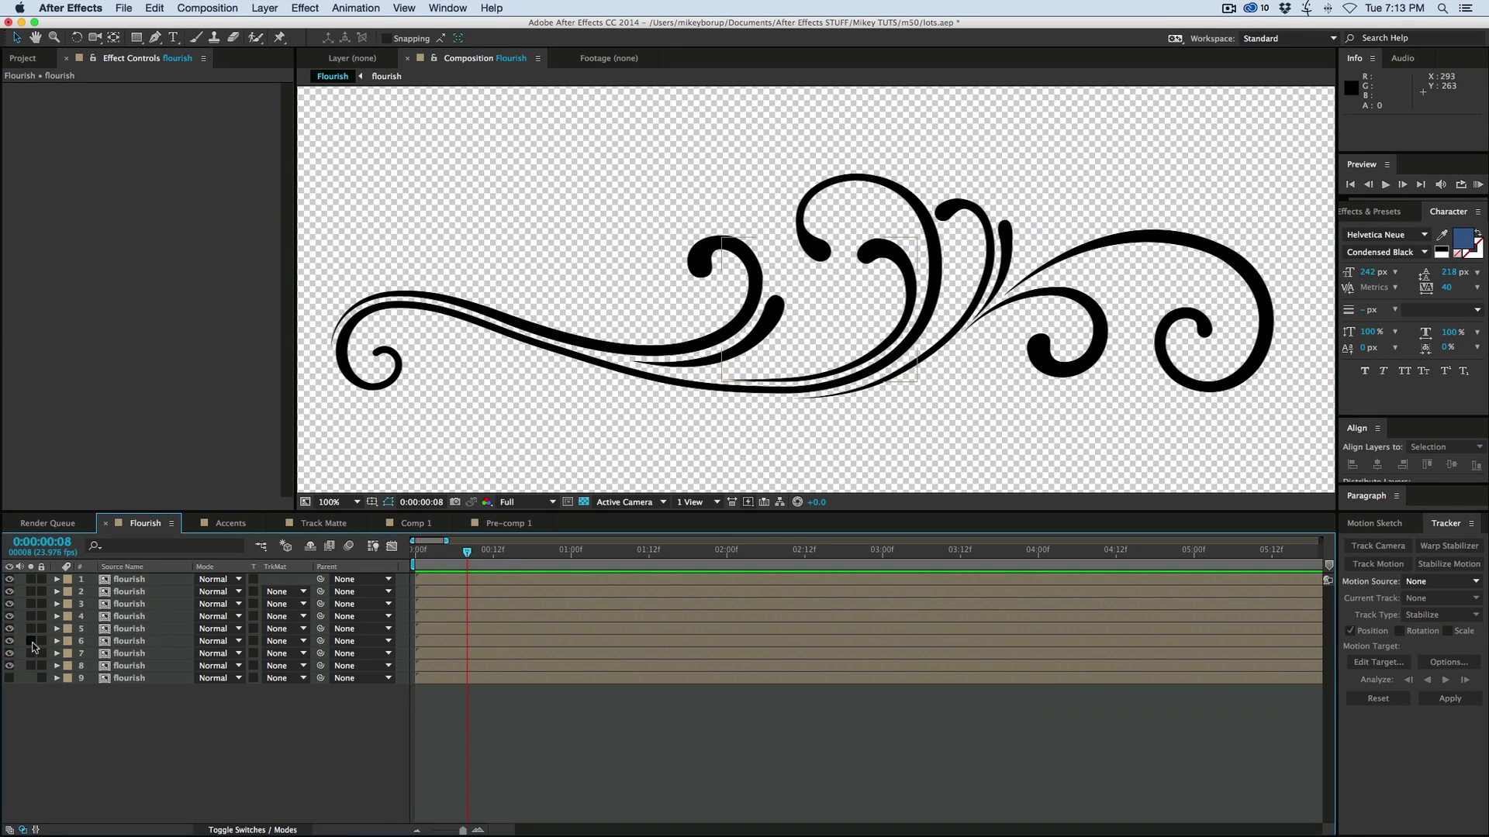
click(548, 763)
- Solo layer 1, return the time indicator to 0:00, and select layer 1
click(708, 186)
click(30, 579)
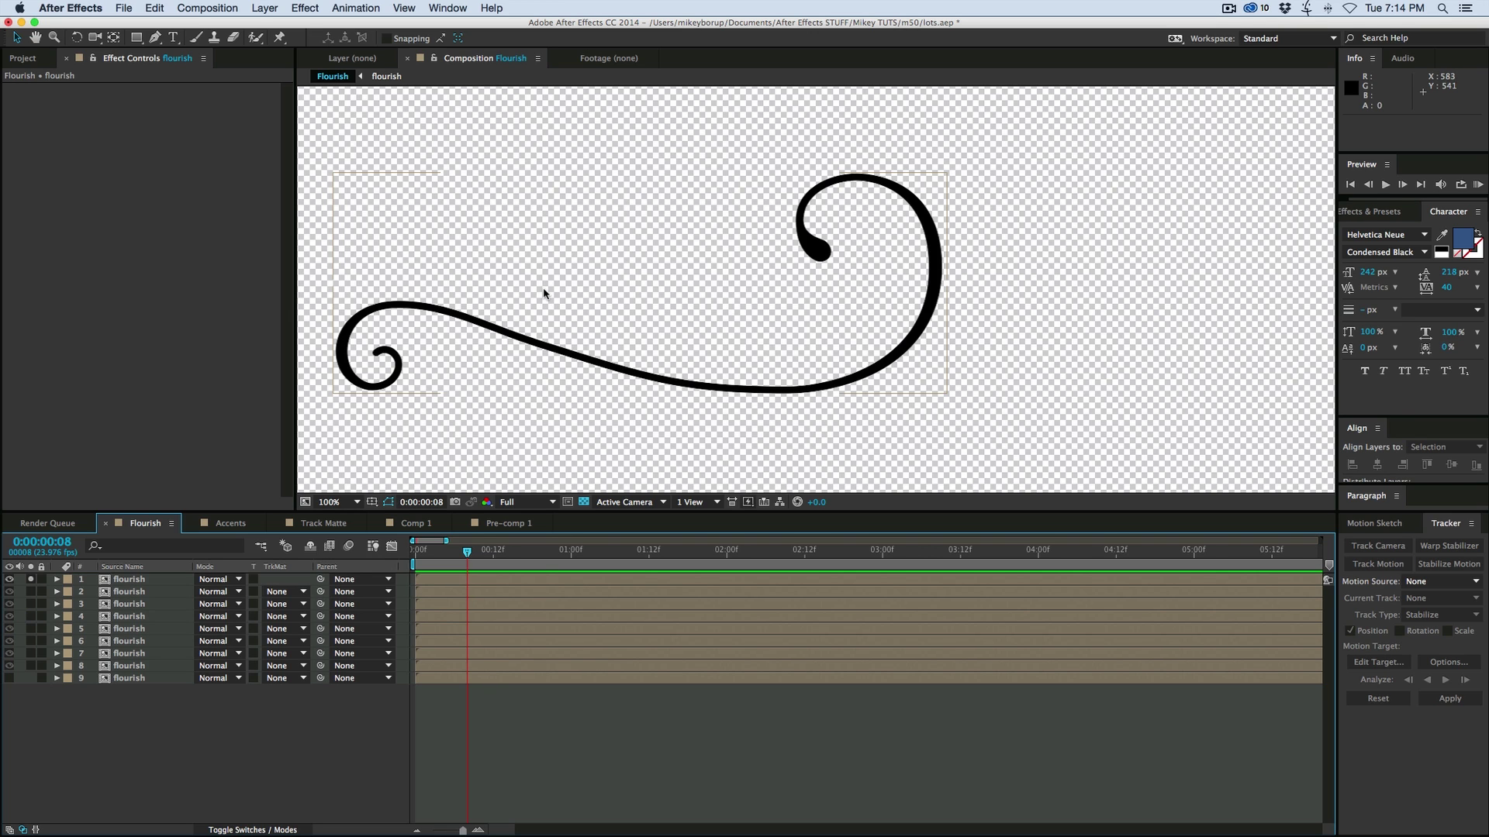
drag(467, 552, 392, 552)
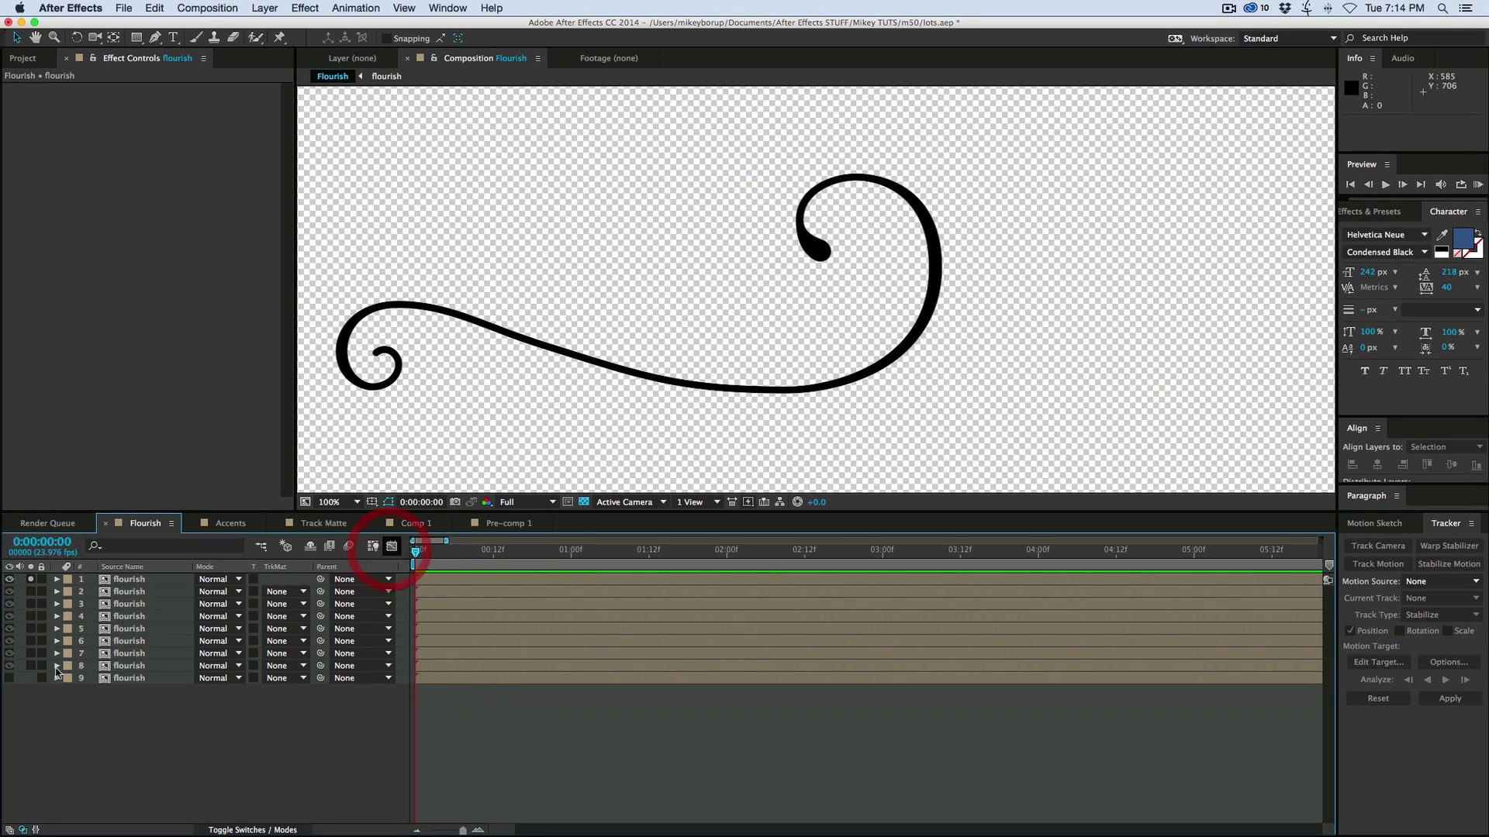
click(129, 579)
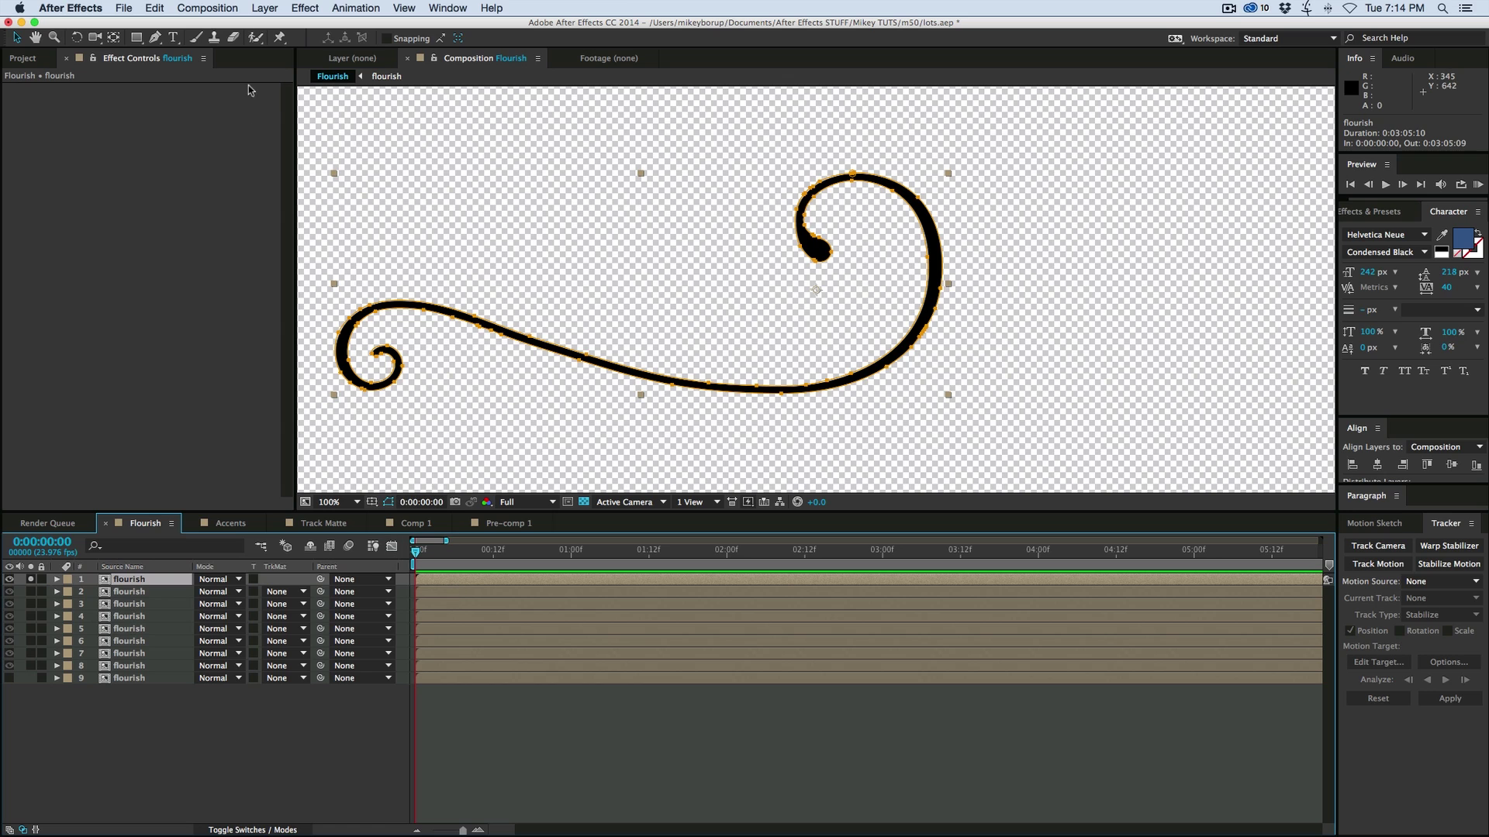
- In layer 1's Layer panel, paint a 51 px white Brush stroke along the whole curve
click(196, 38)
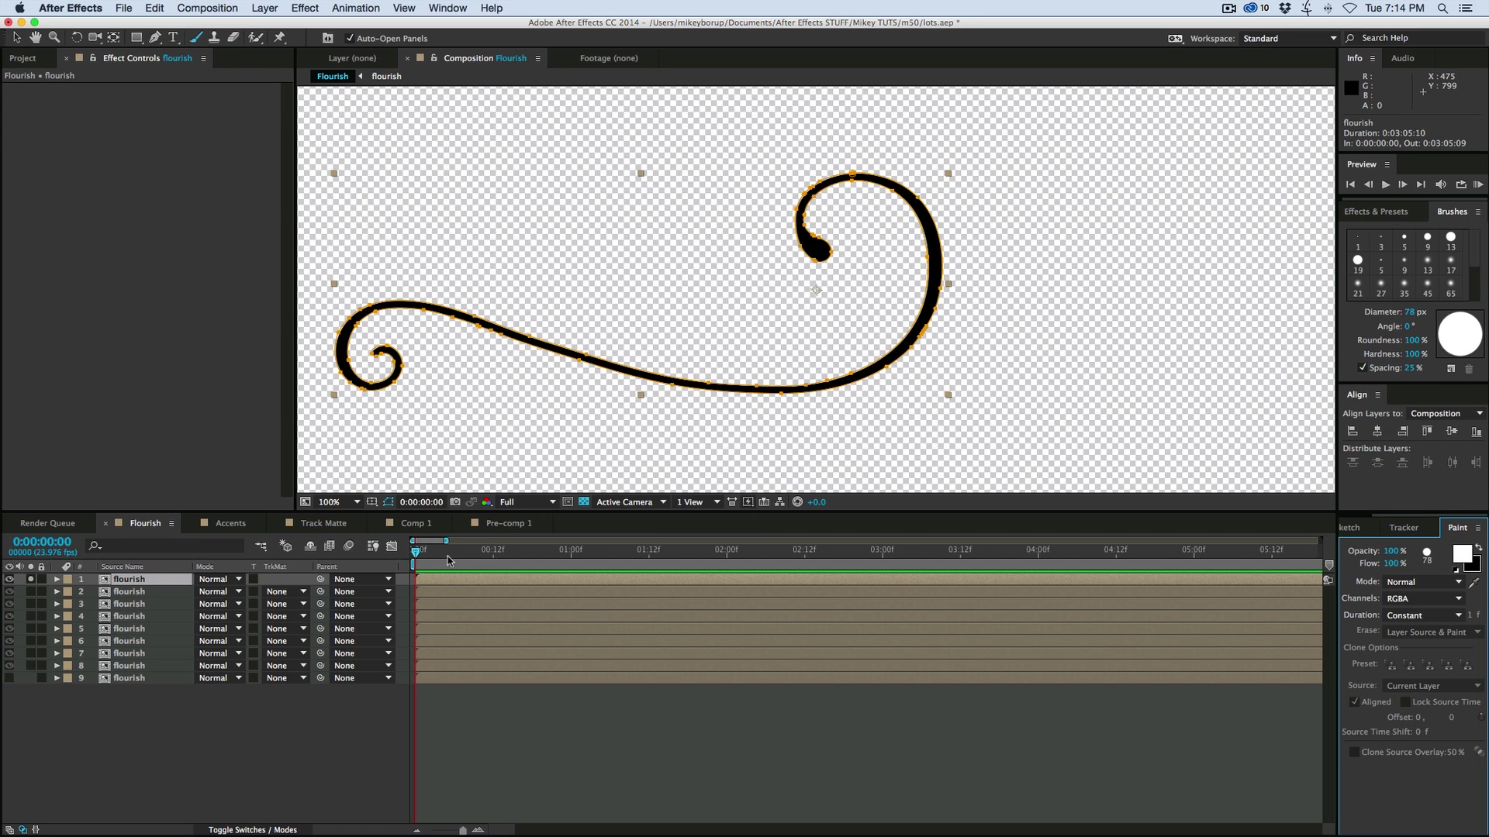
double_click(431, 581)
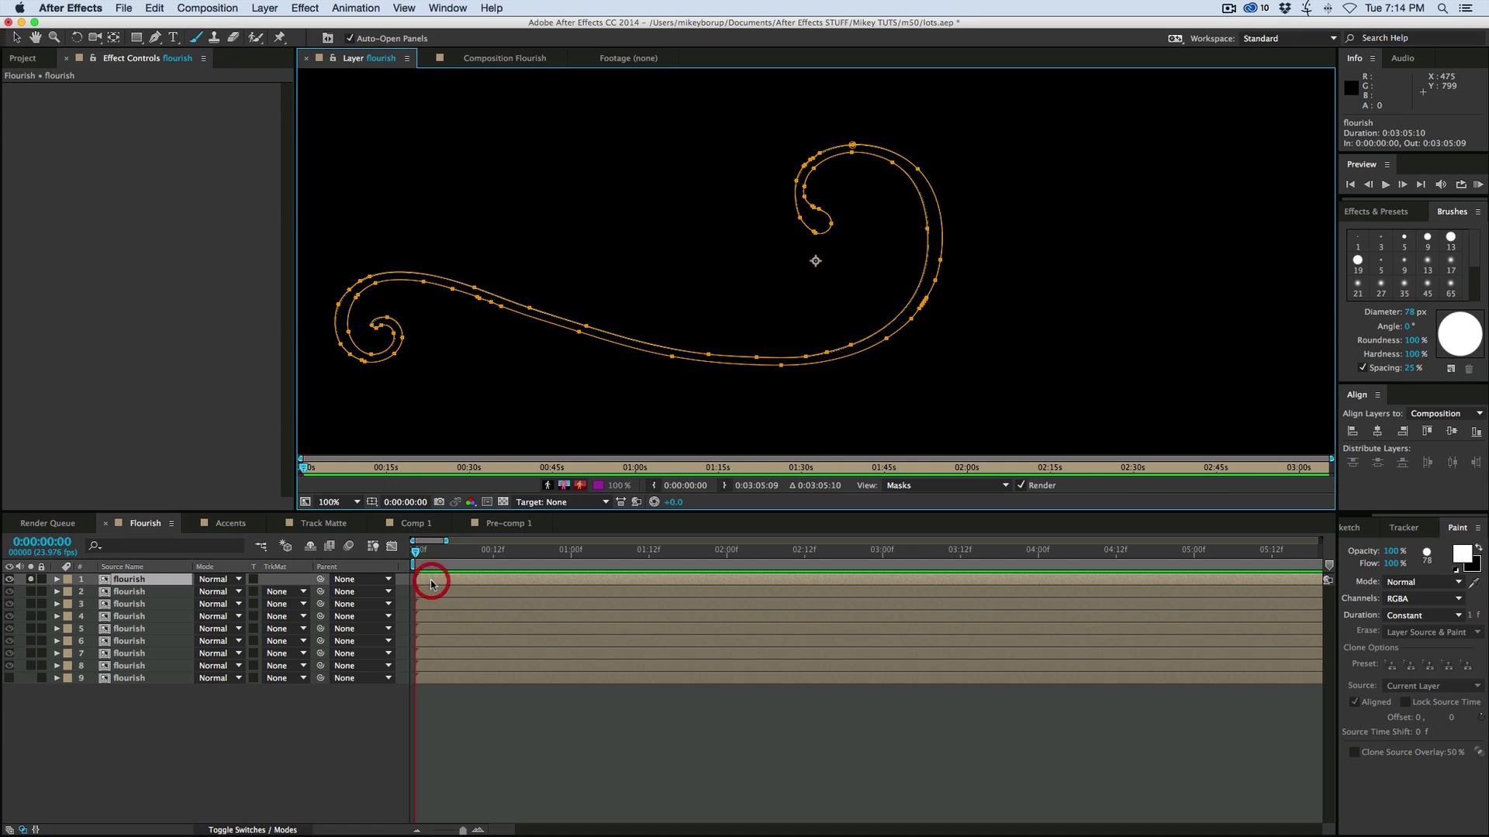
click(578, 487)
click(579, 486)
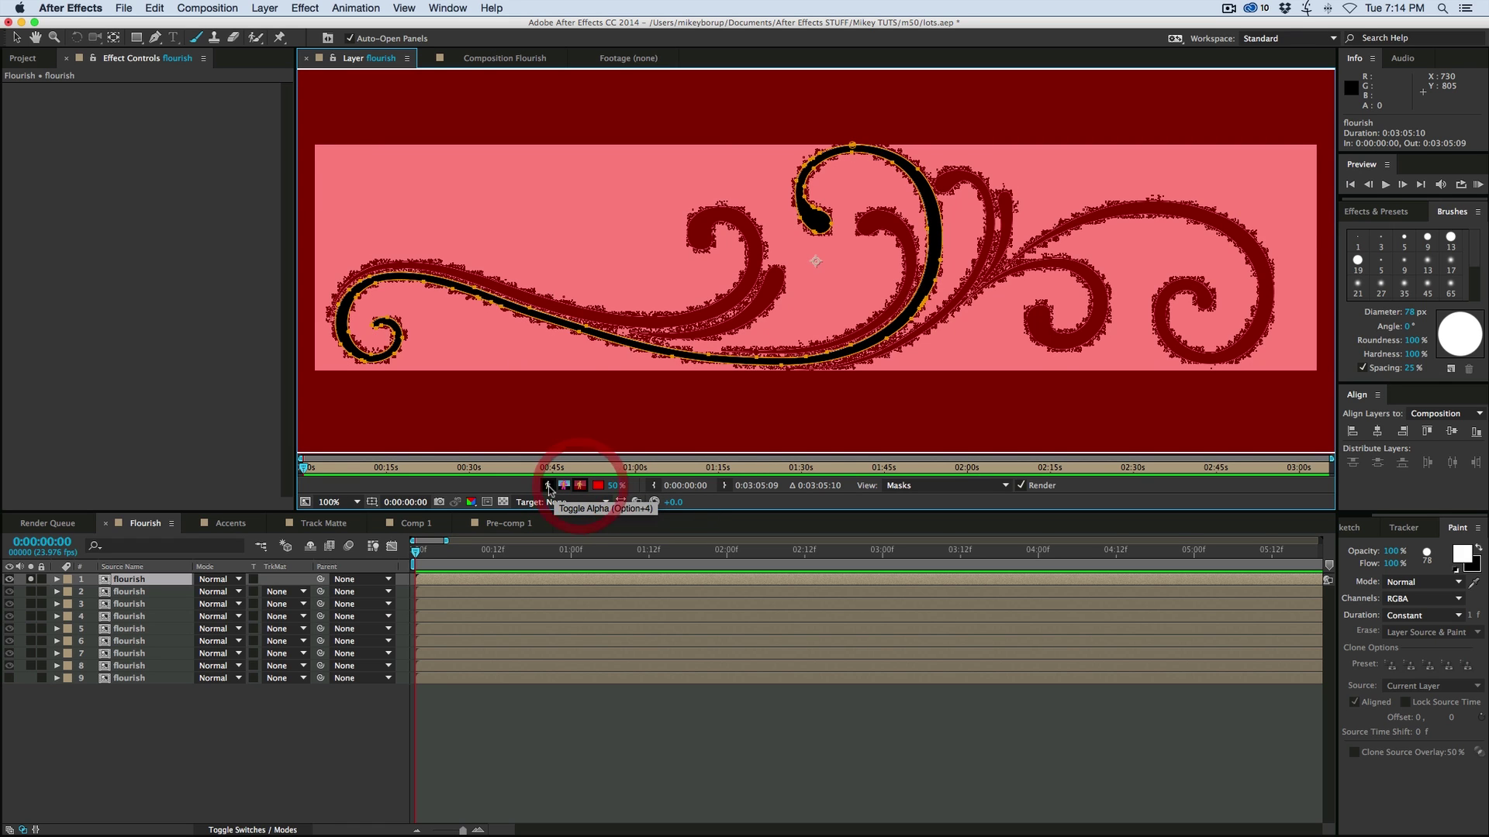
click(547, 486)
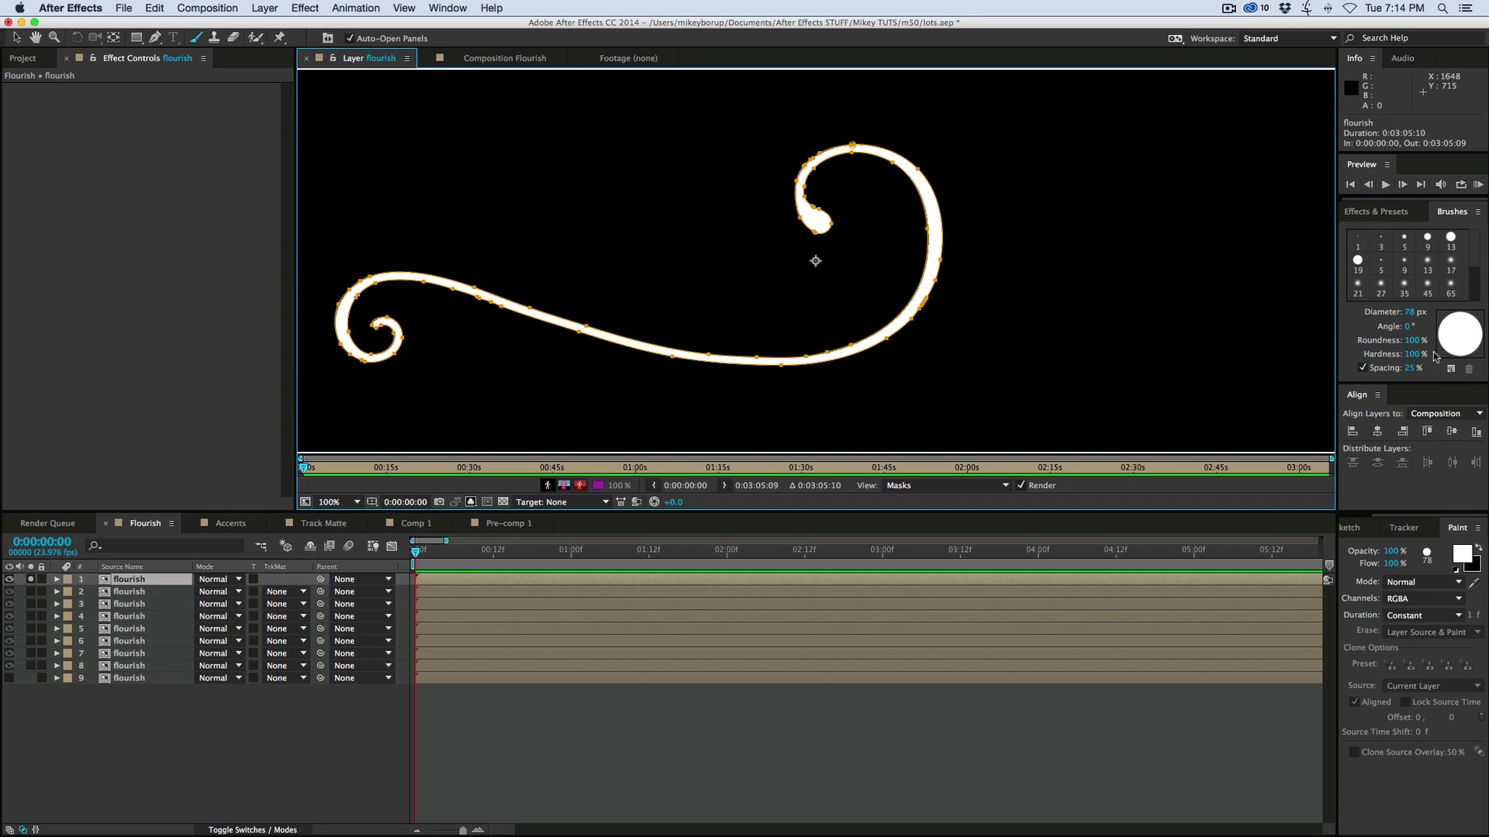
drag(1412, 316, 1391, 316)
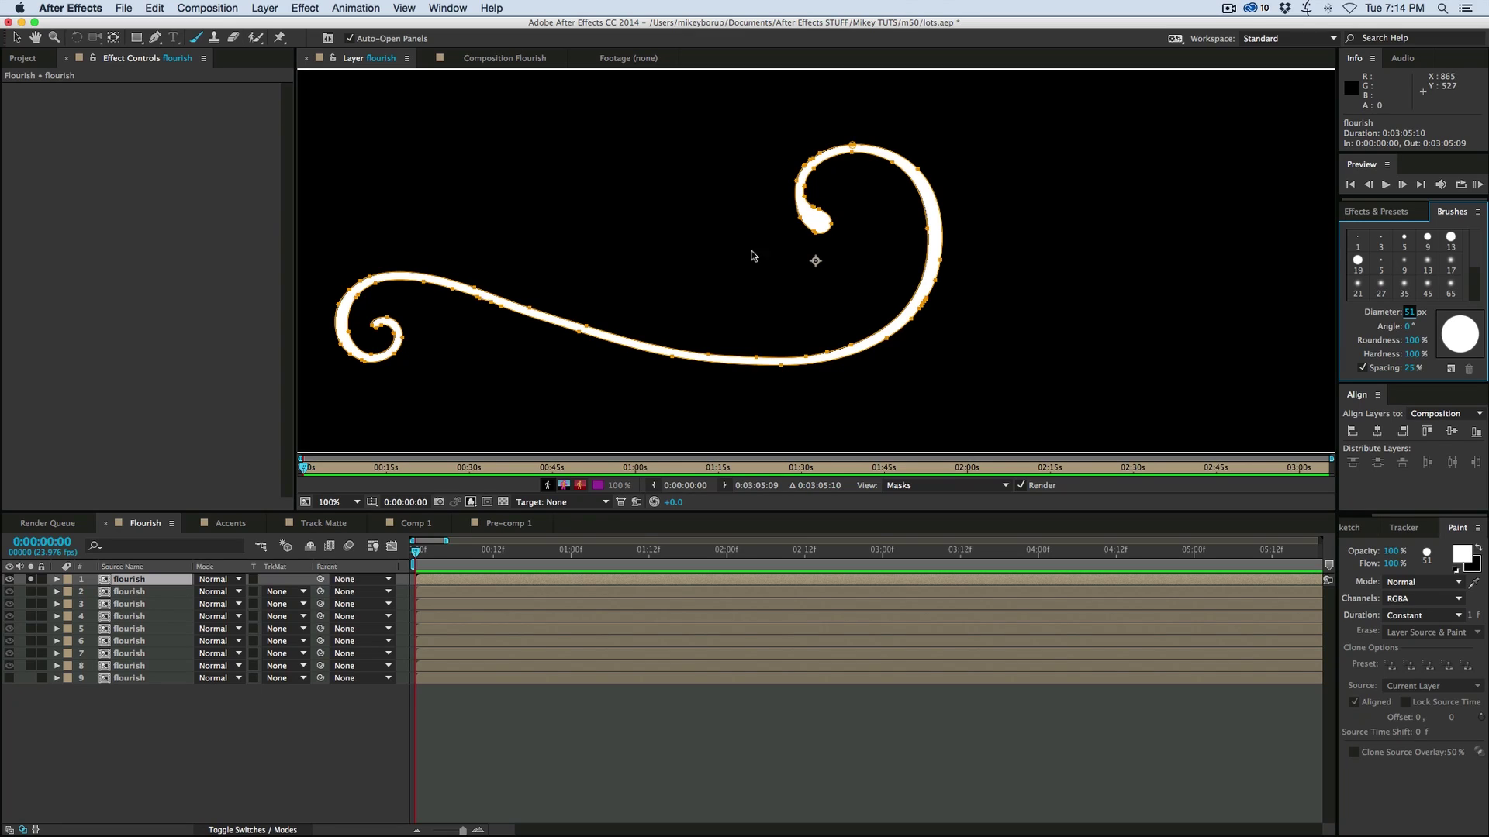
mouse_move(383, 324)
mouse_down()
mouse_move(354, 334)
mouse_move(358, 302)
mouse_move(387, 283)
mouse_move(708, 357)
mouse_move(825, 360)
mouse_move(921, 300)
mouse_move(933, 191)
mouse_move(889, 165)
mouse_move(824, 161)
mouse_move(804, 176)
mouse_move(835, 234)
mouse_up()
click(56, 579)
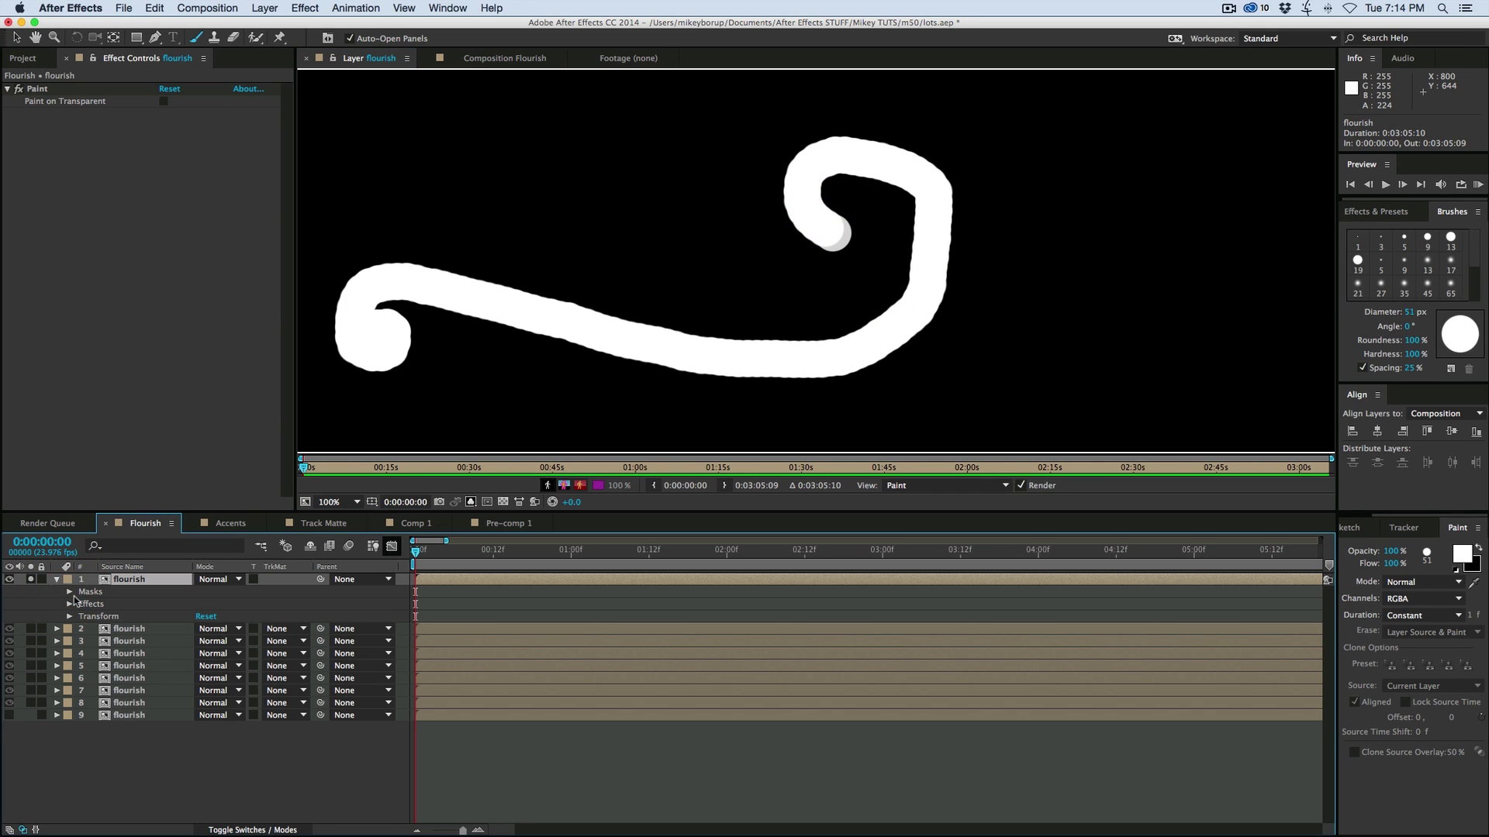
- Set Brush 1 in the Paint effect to Silhouette Luma mode
click(70, 605)
click(82, 616)
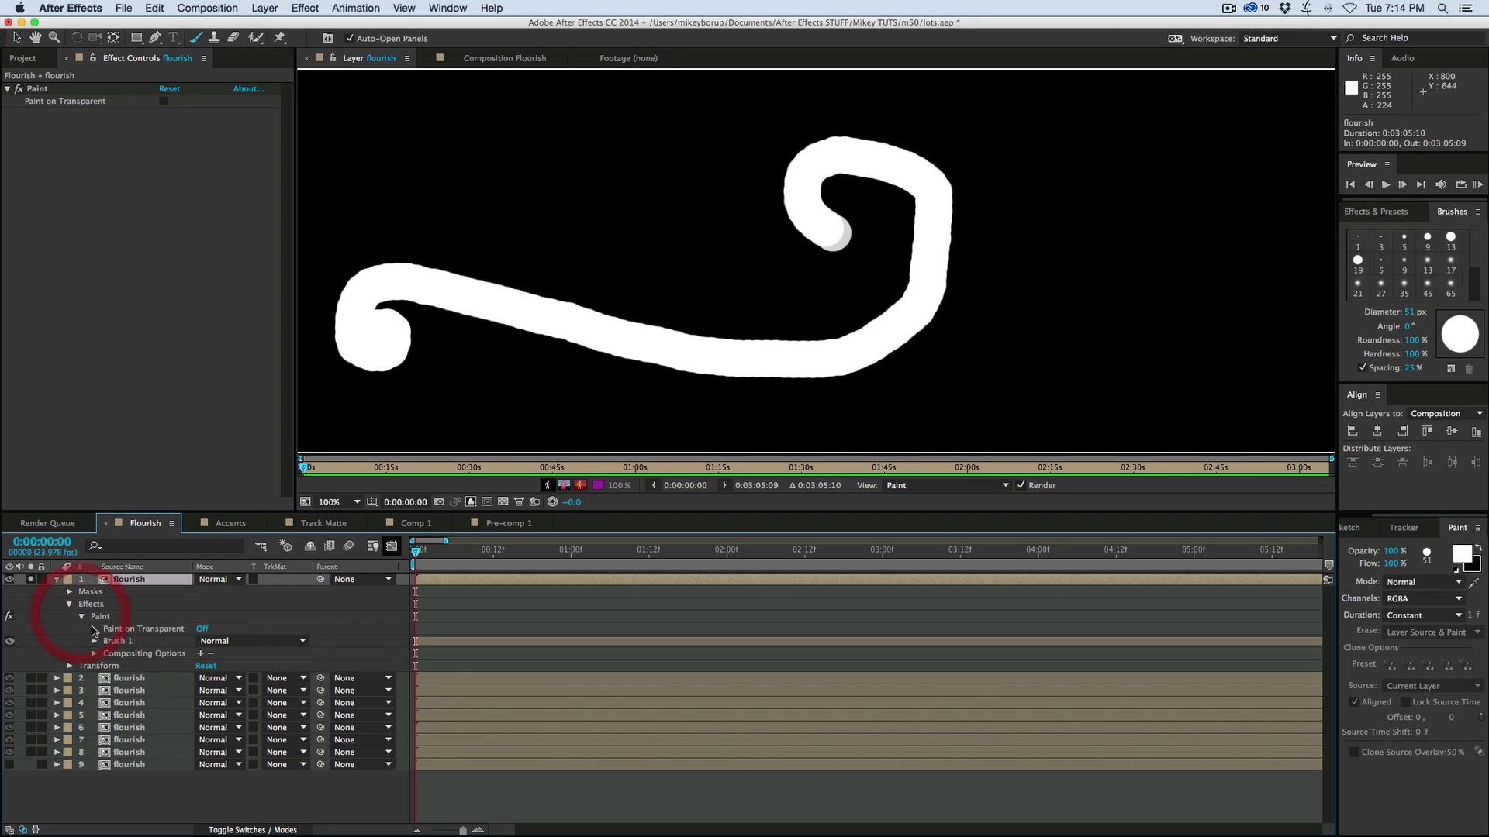
click(226, 642)
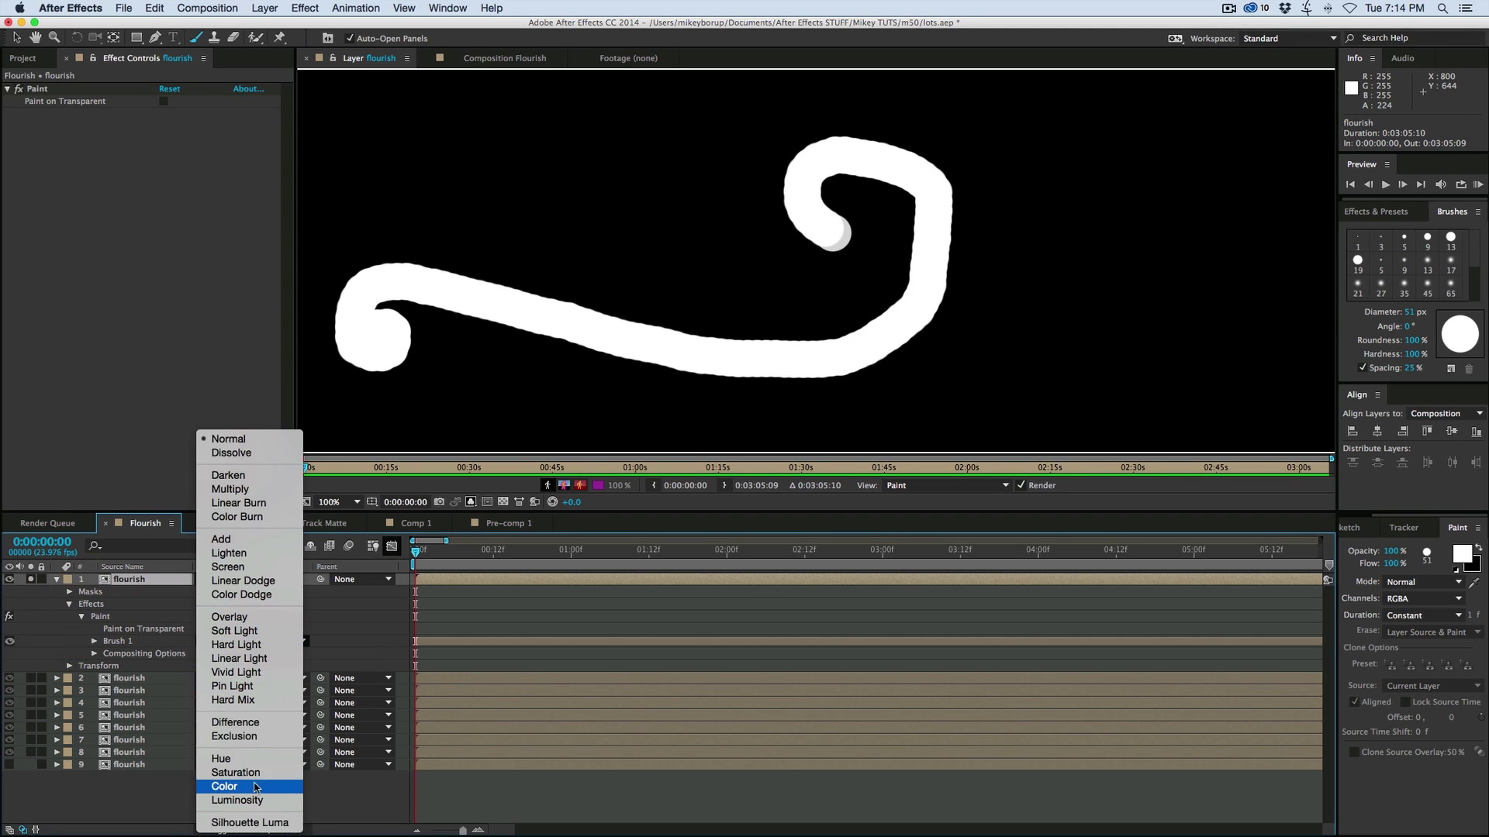
click(255, 823)
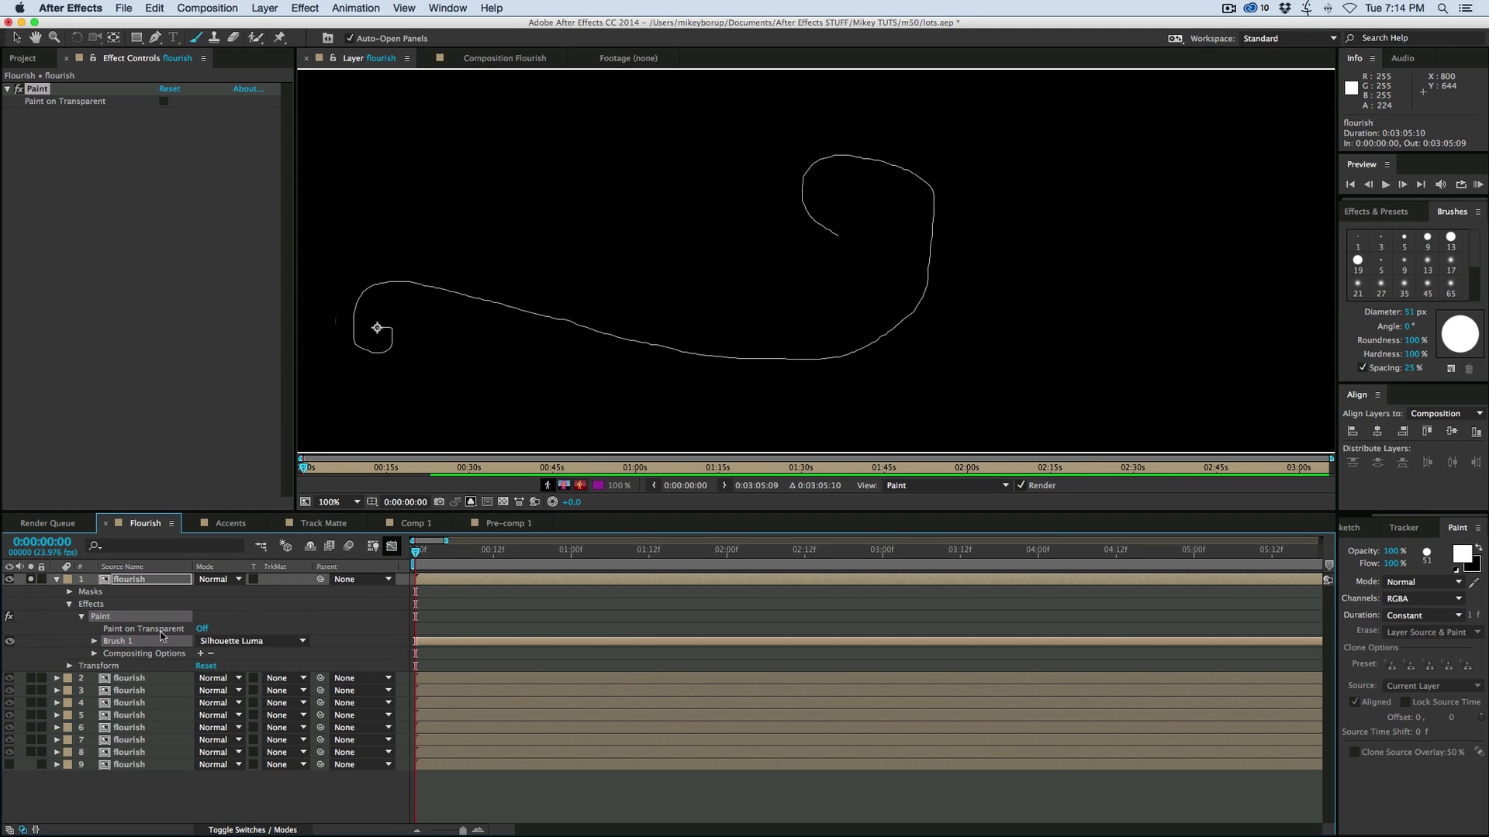
click(93, 654)
click(94, 642)
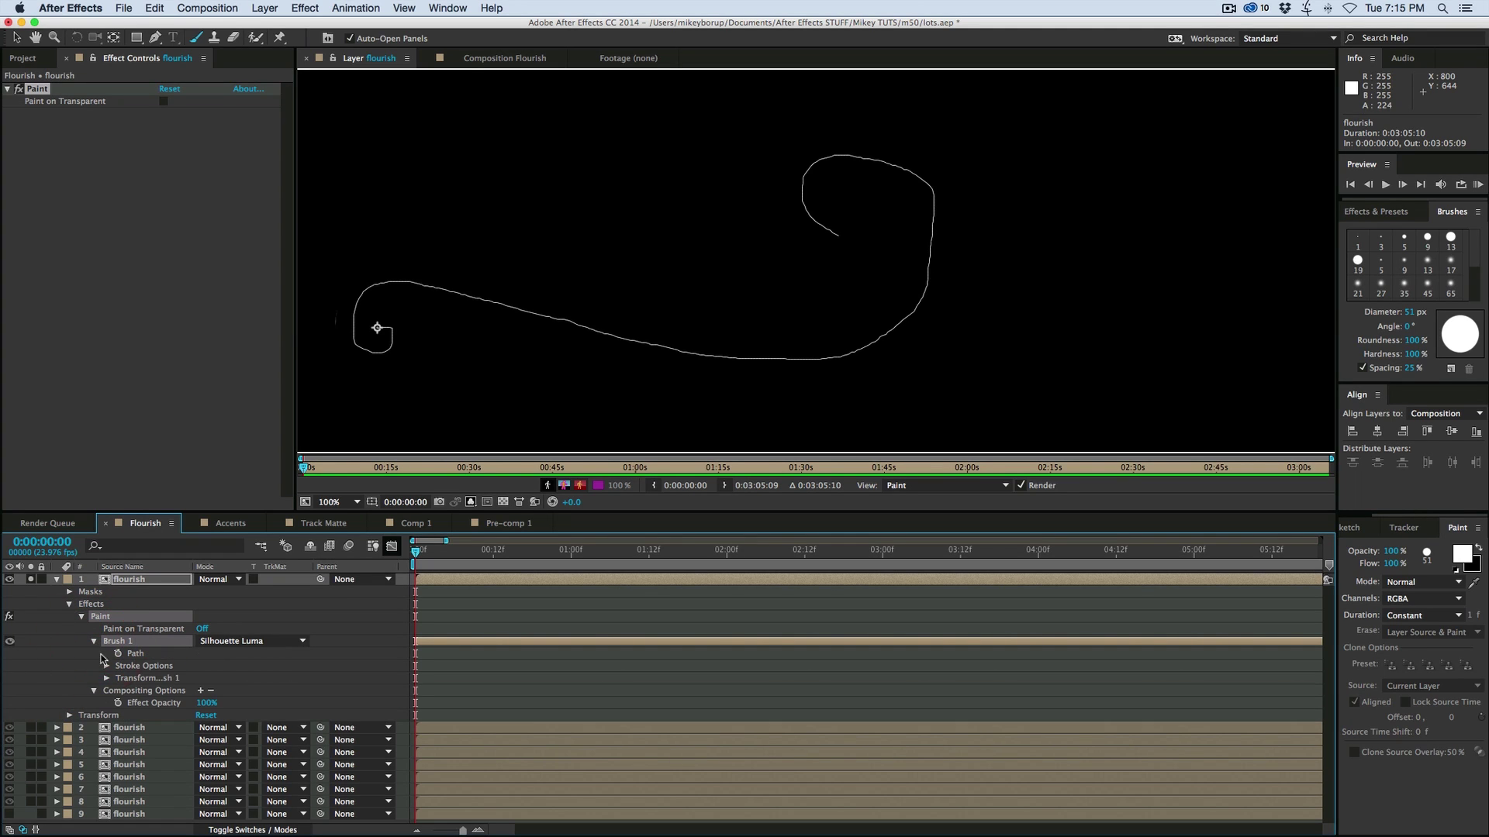
click(107, 667)
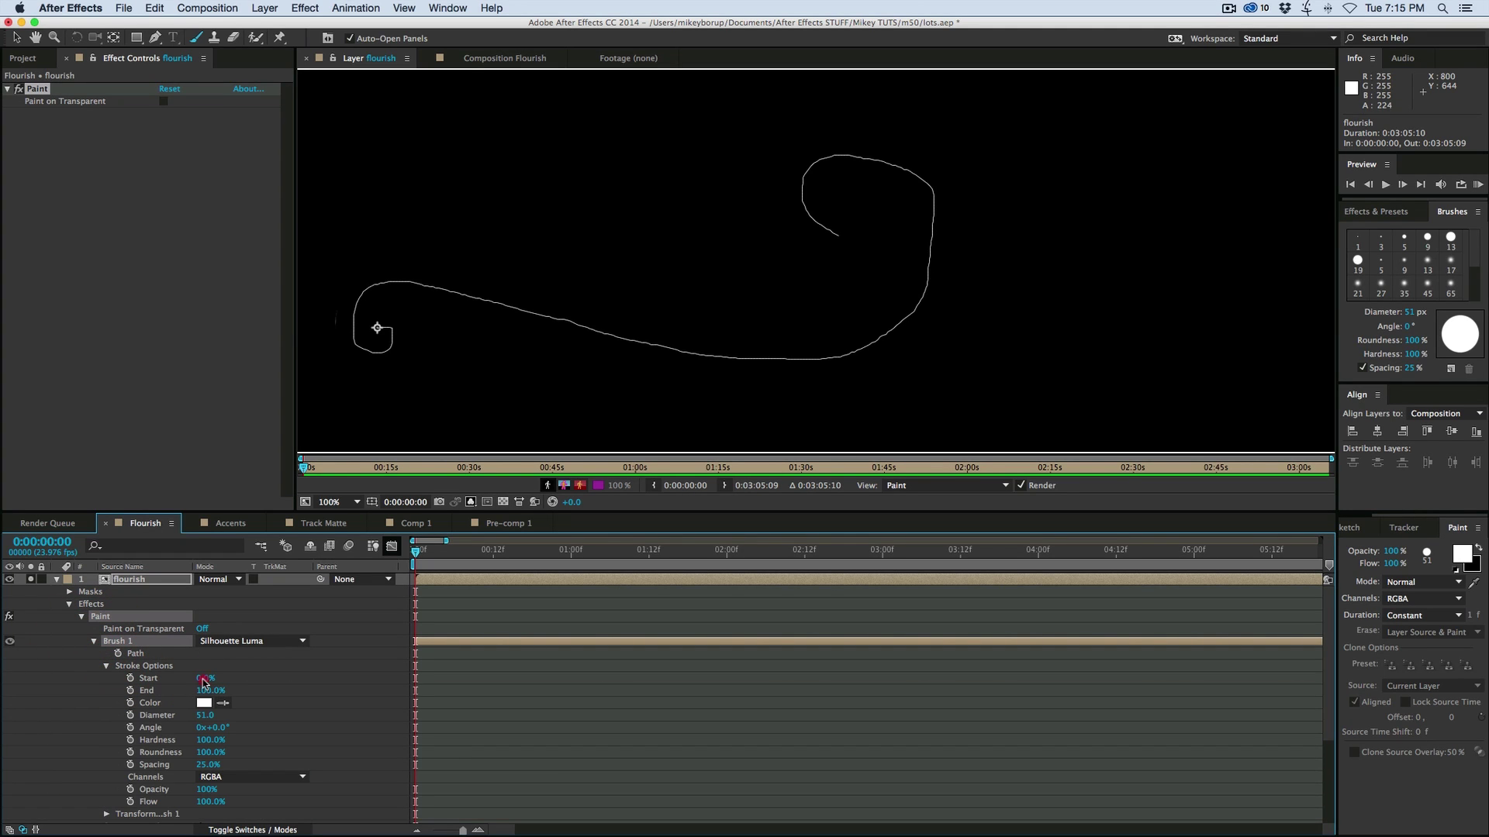
- Give Brush 1 69% hardness and 1% spacing, and keyframe Start from 0% to 100%
mouse_move(203, 682)
mouse_down()
mouse_move(272, 685)
mouse_move(169, 682)
mouse_move(253, 684)
mouse_move(198, 682)
mouse_up()
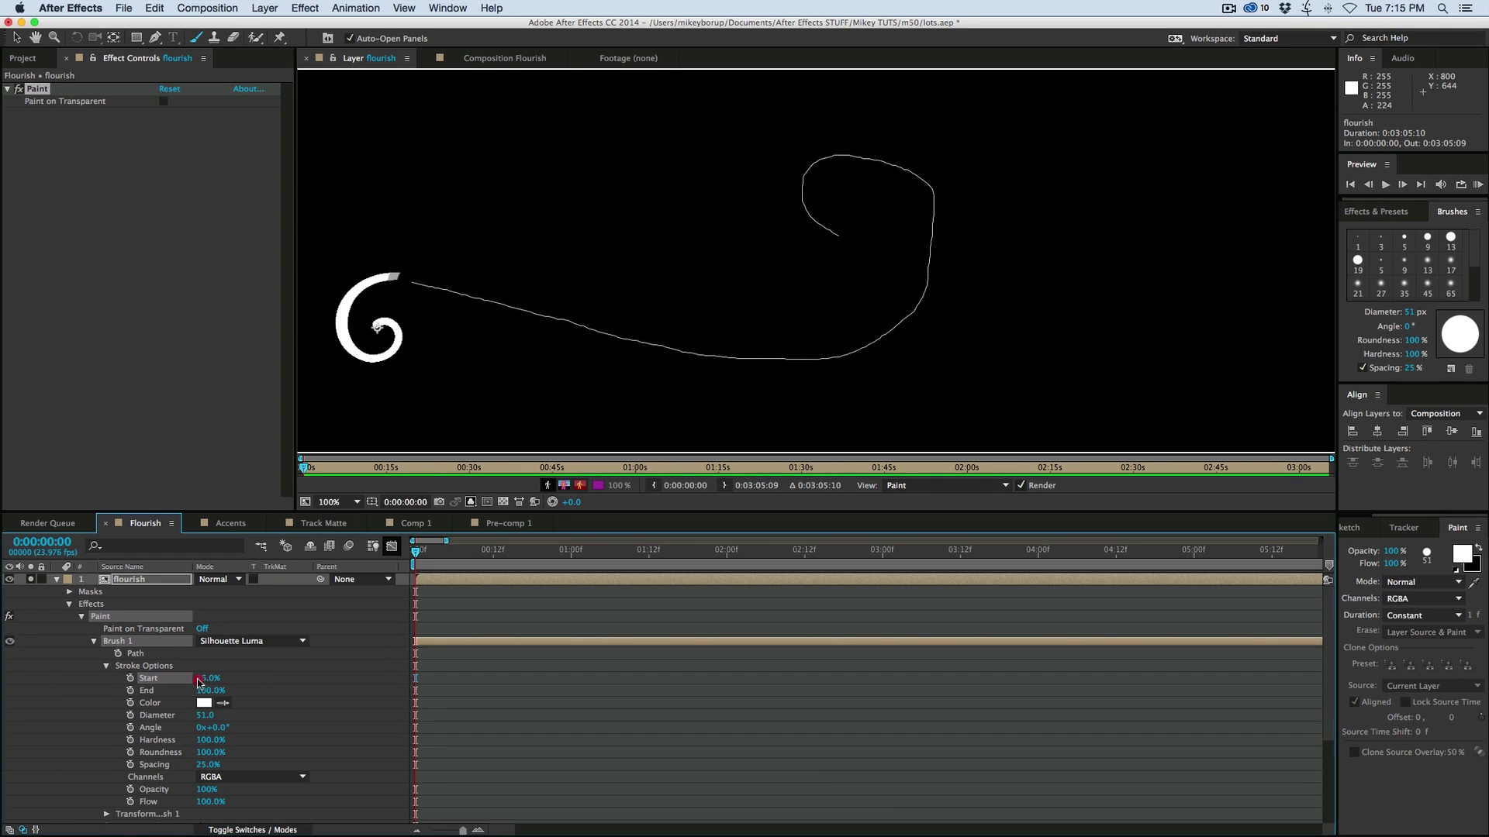
drag(219, 740, 221, 730)
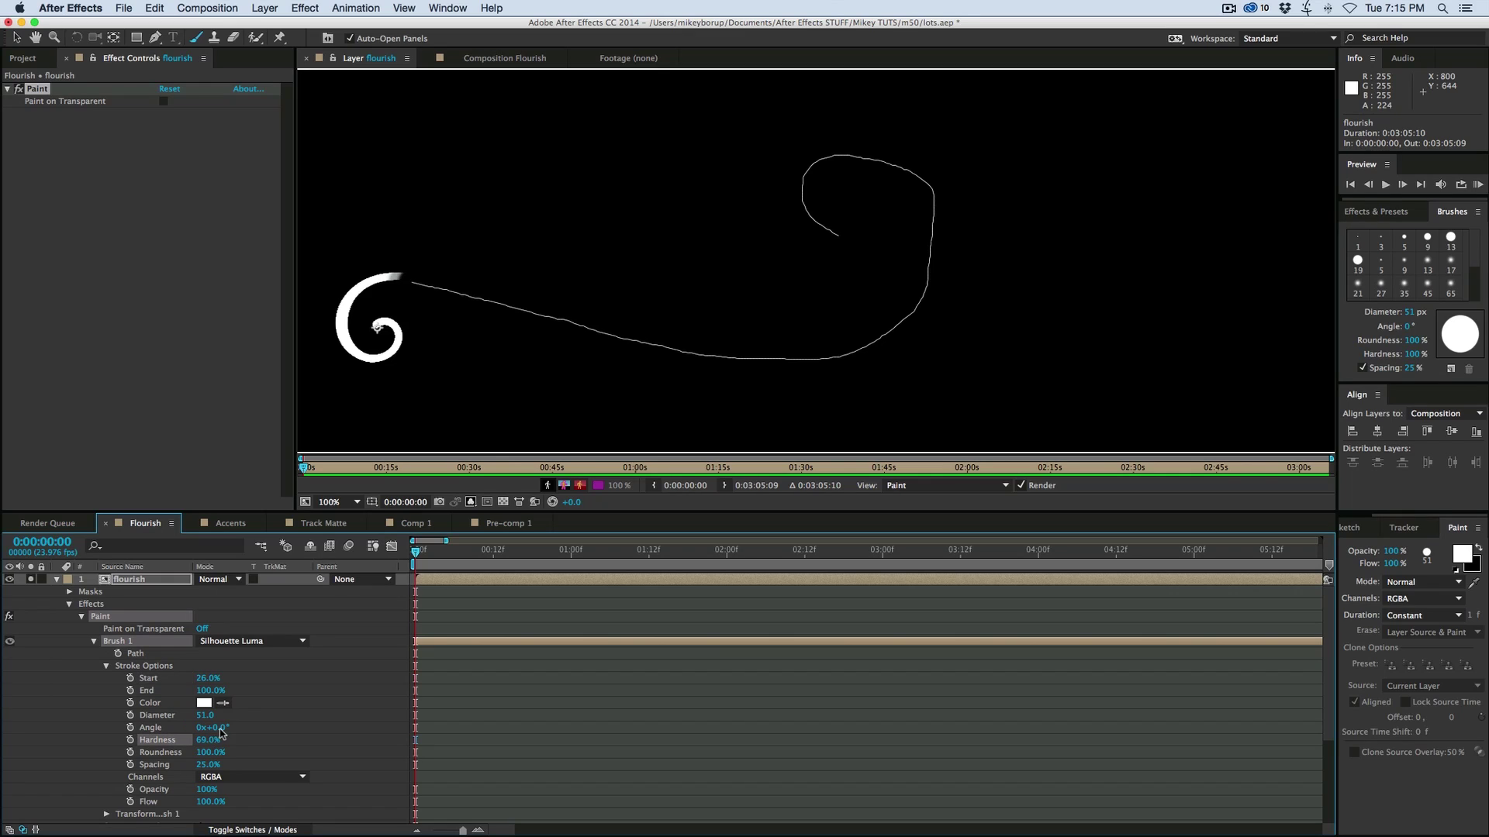
drag(206, 678, 155, 678)
click(130, 678)
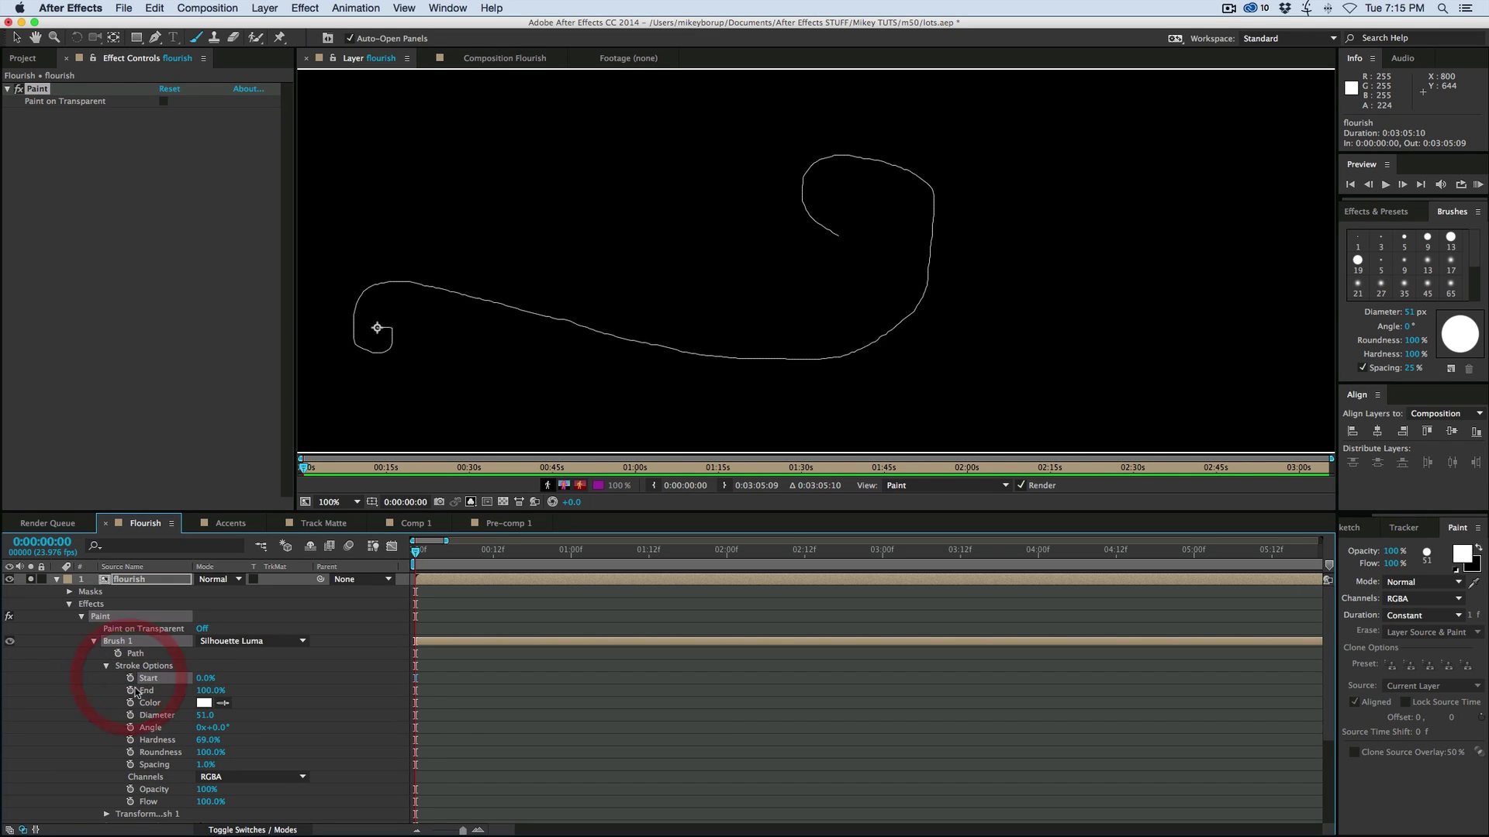
drag(208, 764, 170, 764)
key(ctrl+b)
key(space)
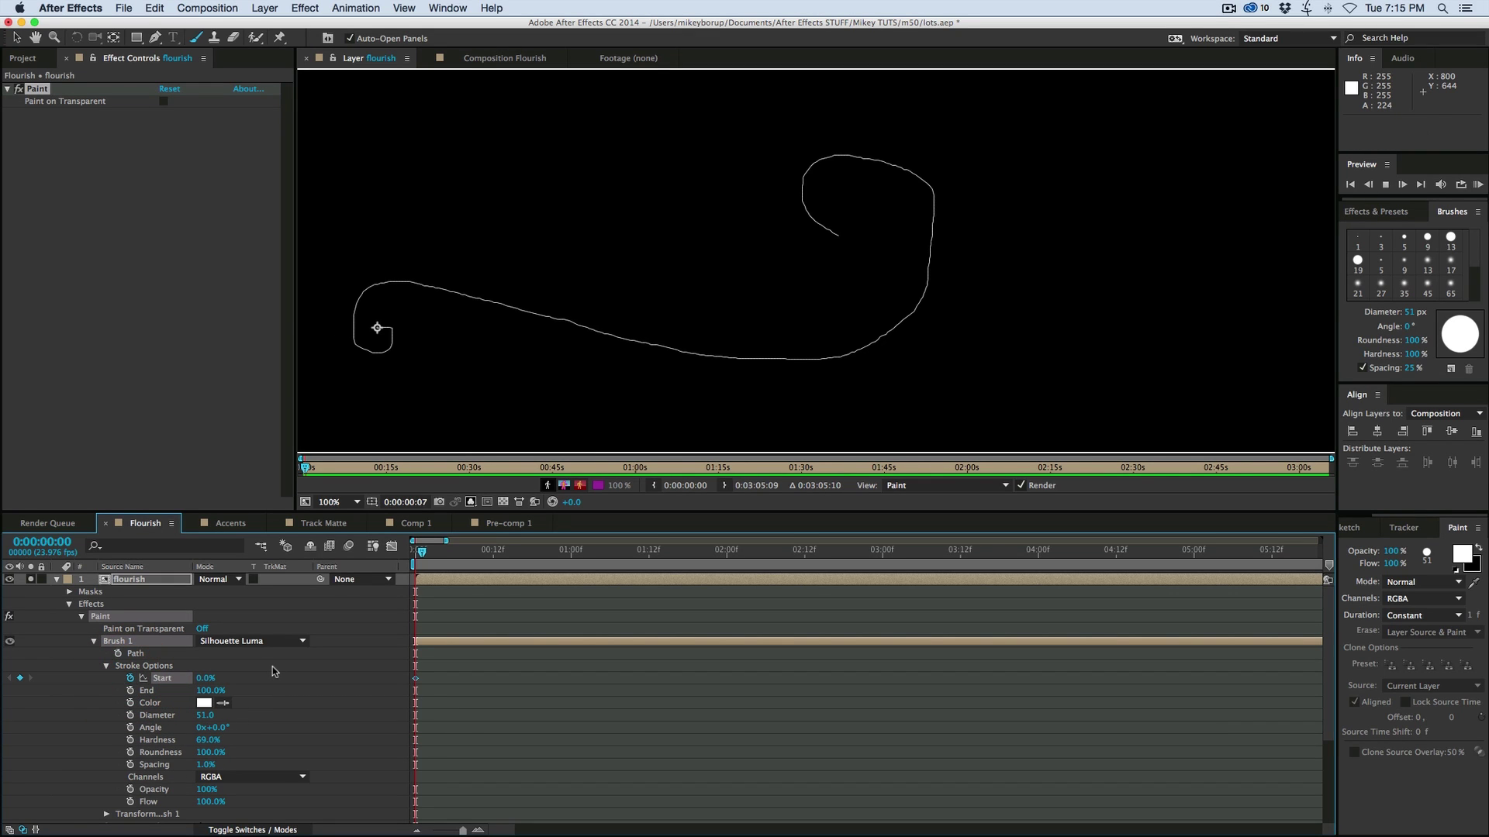
drag(210, 681, 315, 684)
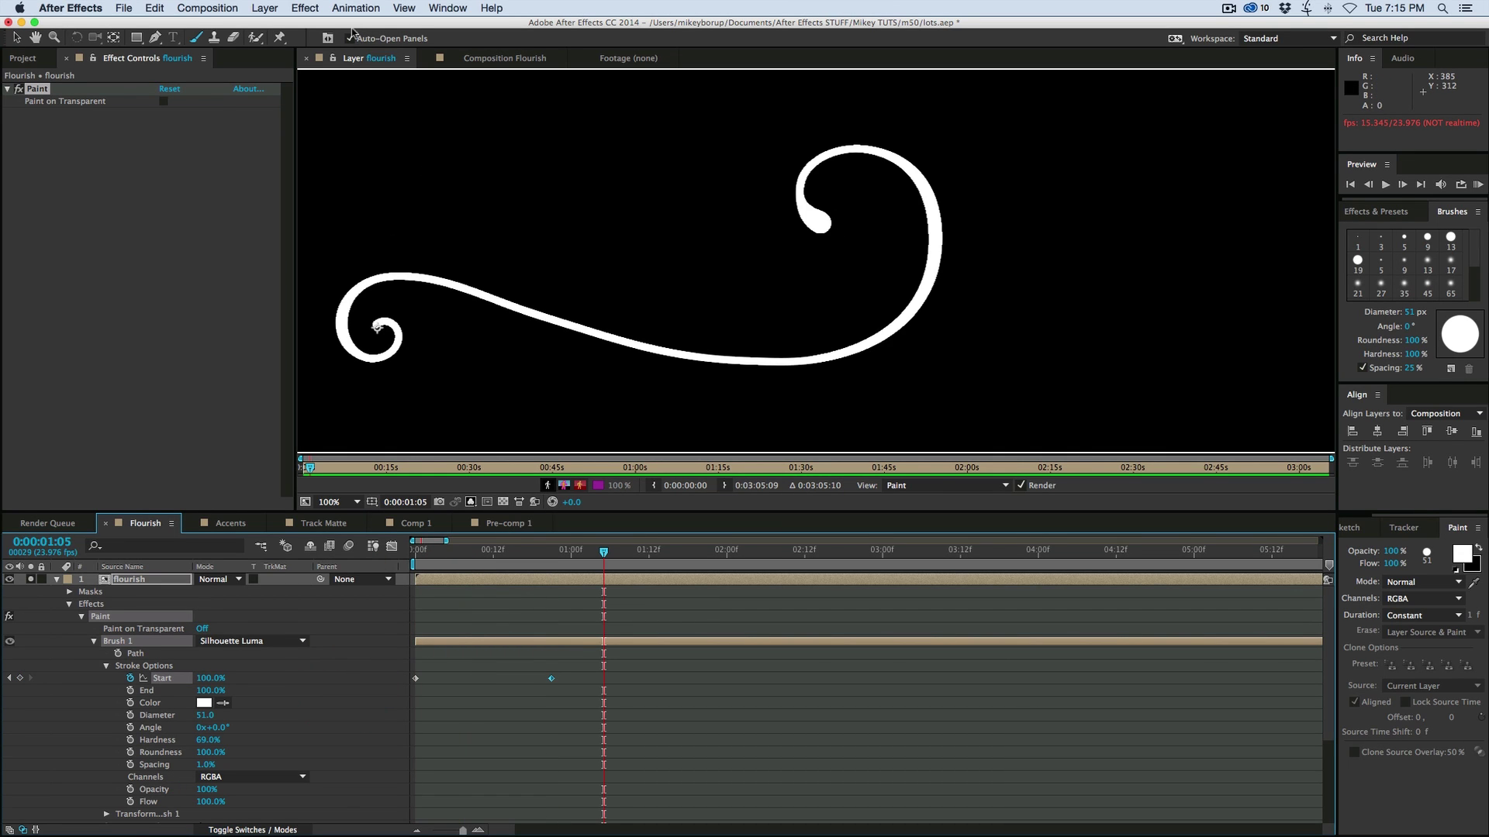
- Preview the first stroke drawing itself on from the start of the timeline
click(500, 62)
drag(547, 553, 349, 566)
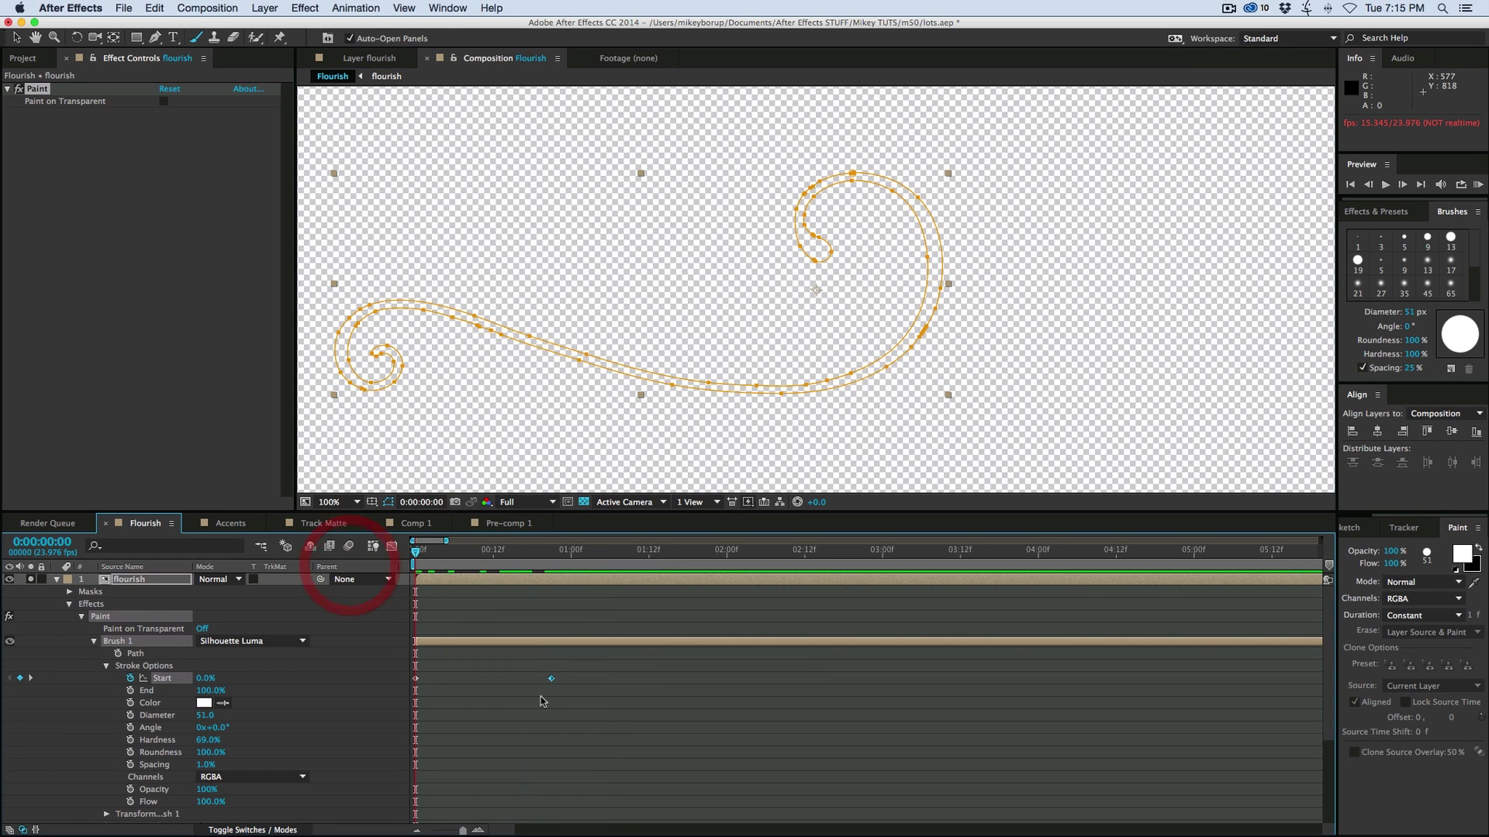
click(548, 703)
key(space)
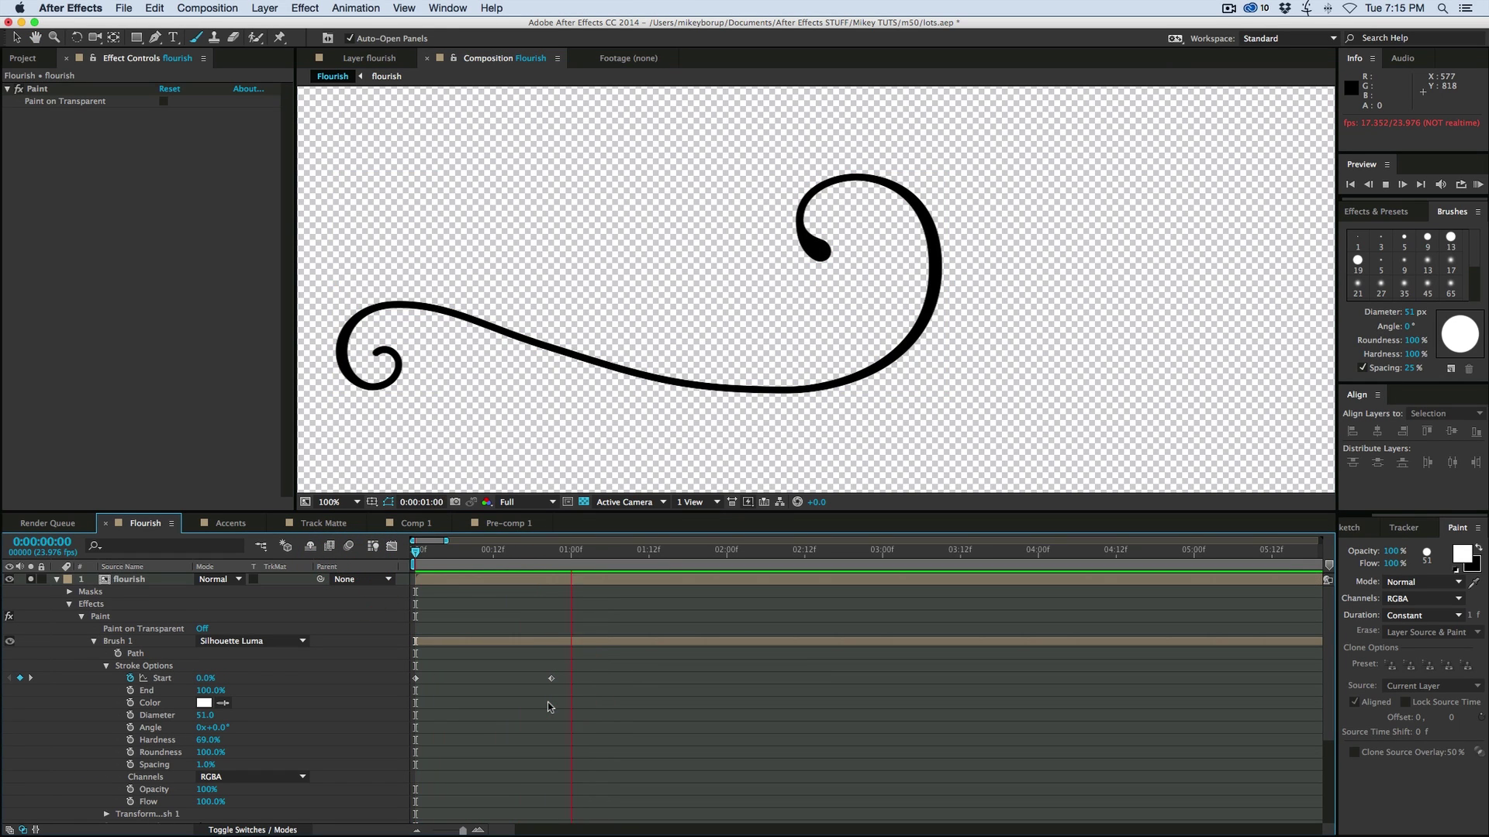
click(239, 556)
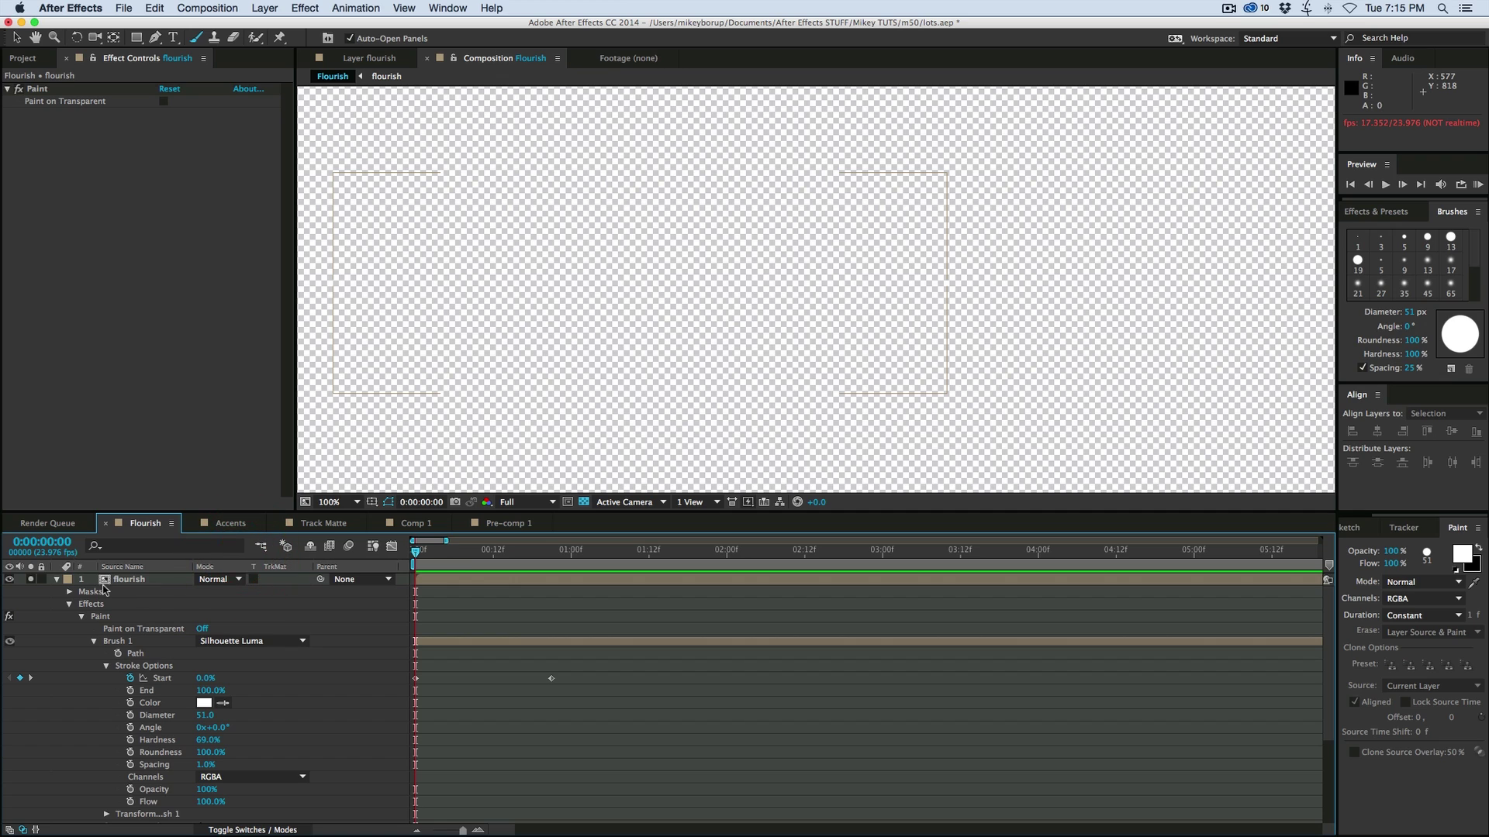
click(56, 579)
- Show layer 2's right-hand curl alongside layer 1 and select layer 2
click(422, 556)
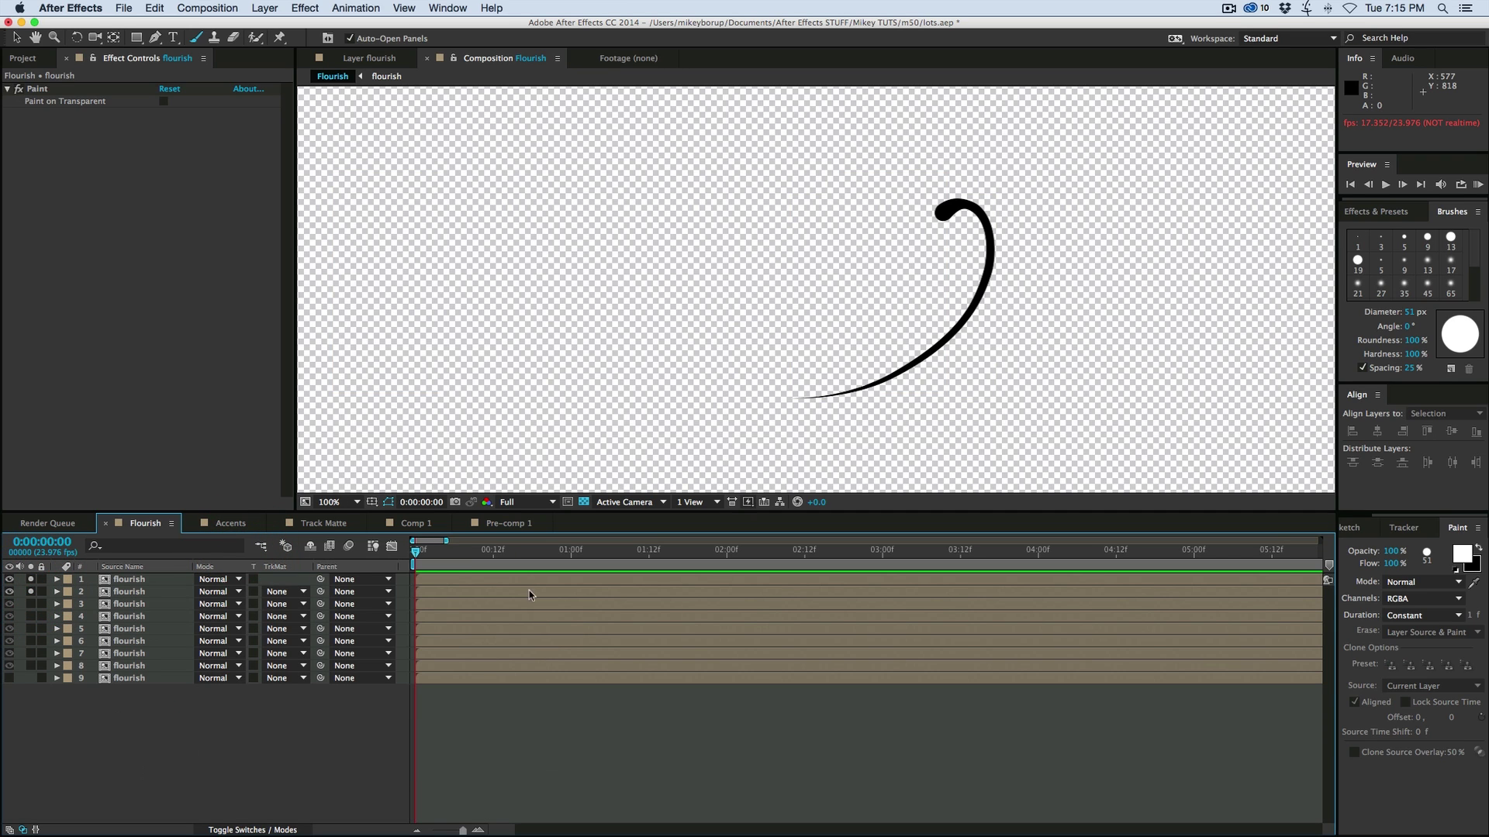
drag(421, 552, 486, 560)
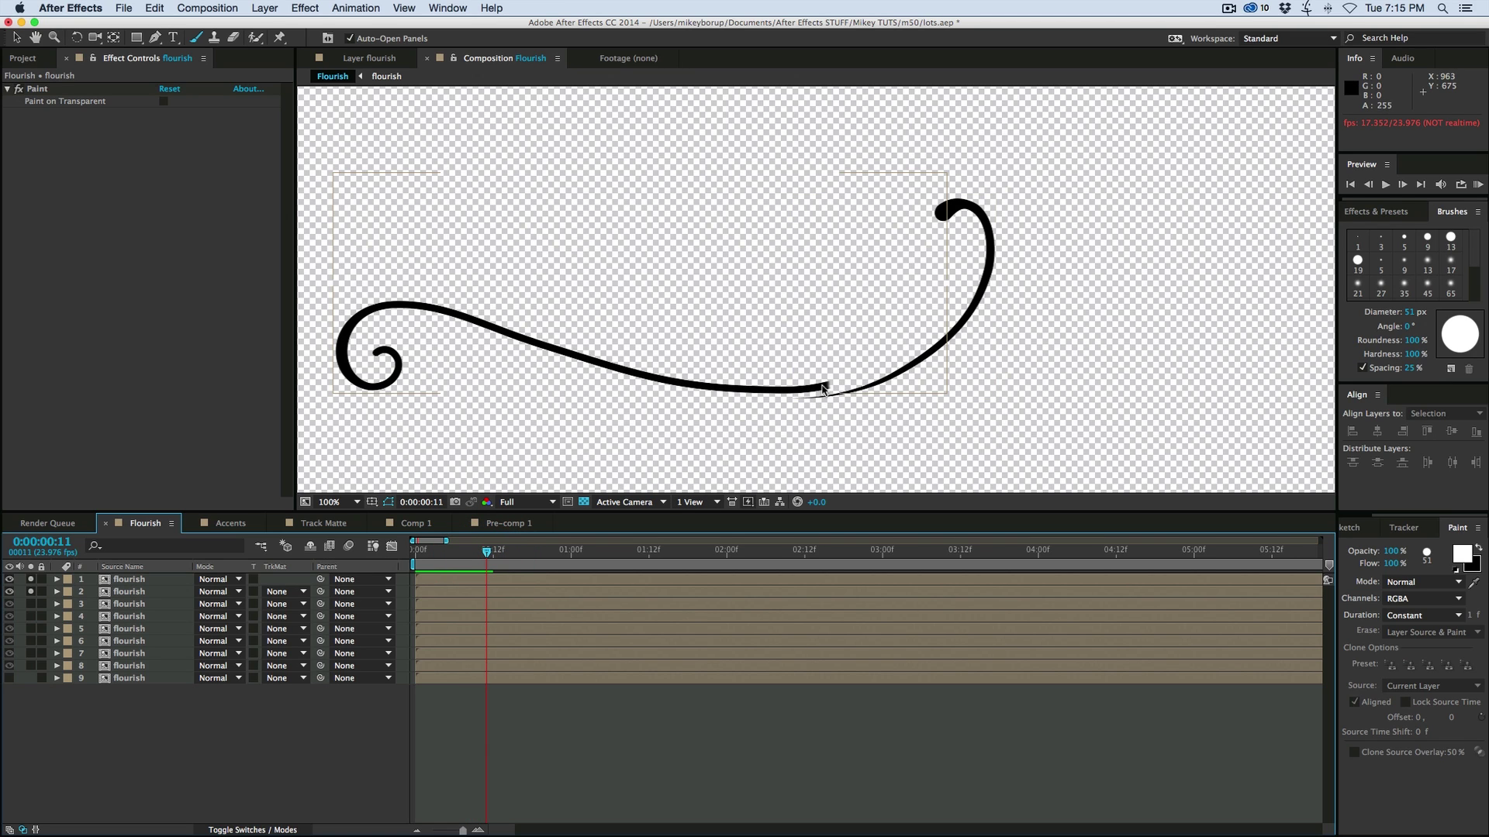
click(501, 595)
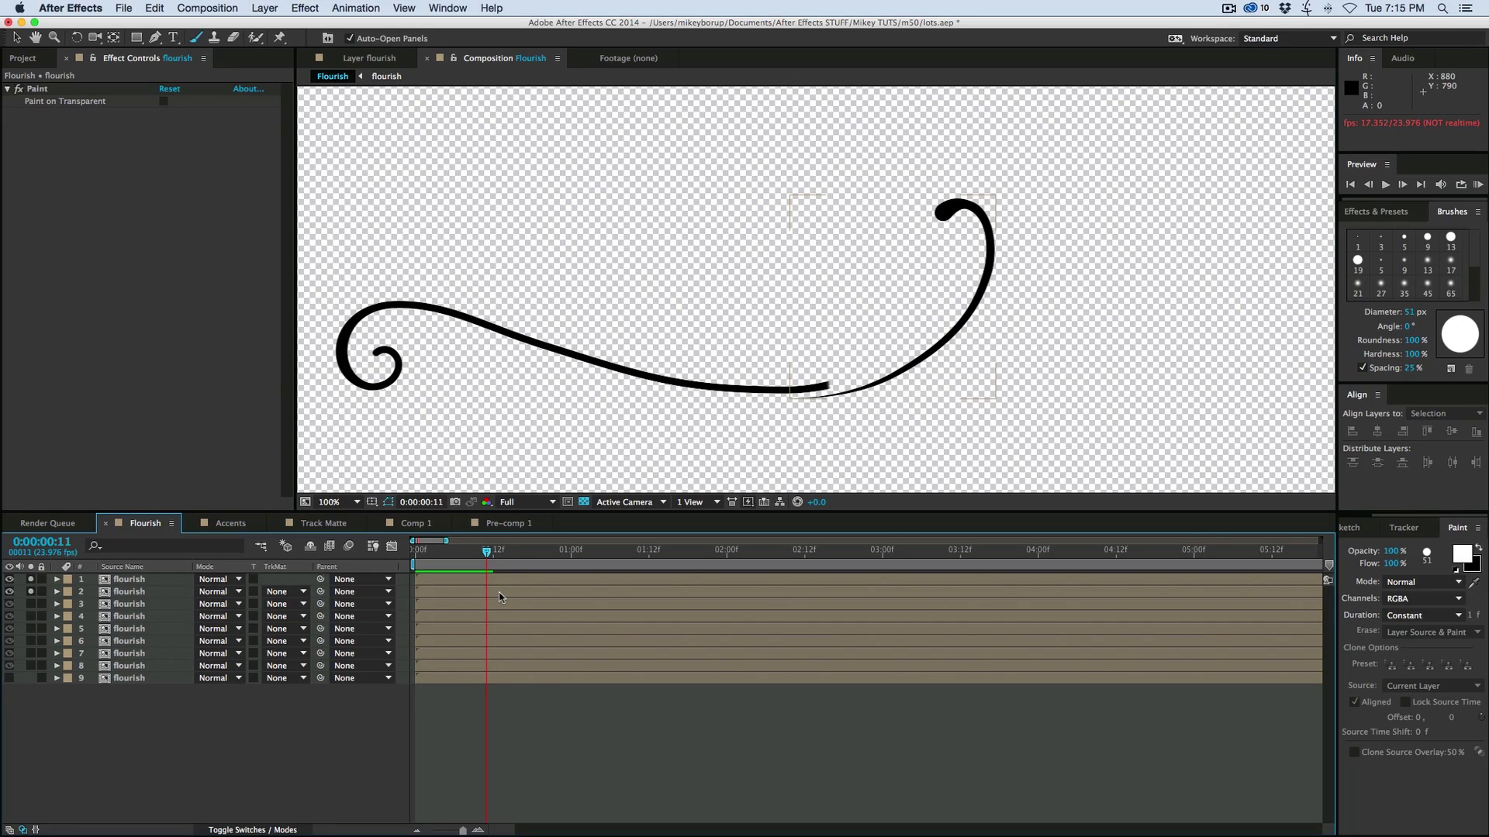
click(492, 592)
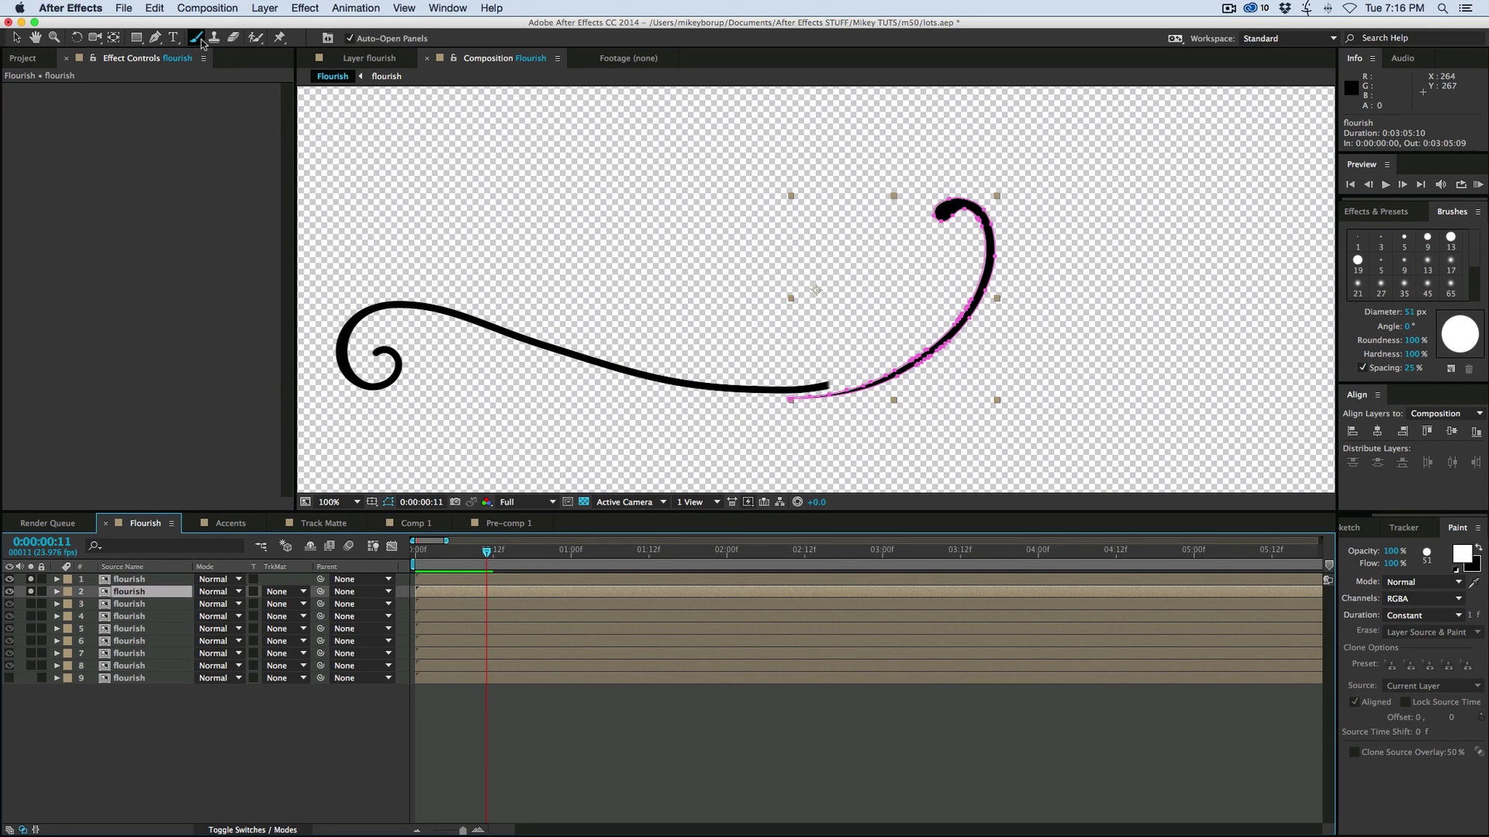
- In layer 2's Layer panel, paint a 51 px white stroke along the right curl
double_click(487, 592)
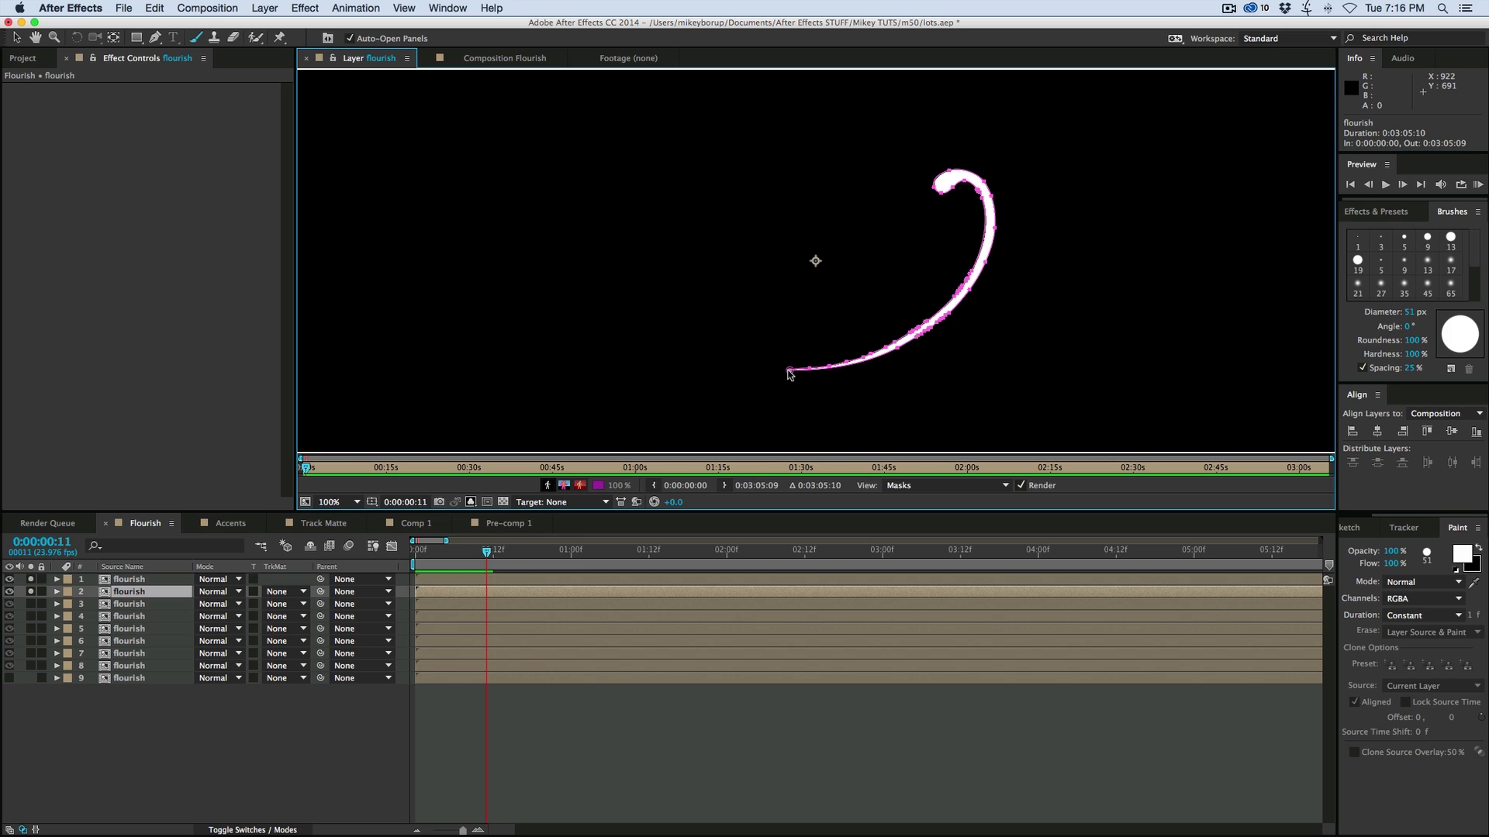
mouse_move(790, 373)
mouse_down()
mouse_move(860, 369)
mouse_move(967, 289)
mouse_move(995, 200)
mouse_move(938, 189)
mouse_up()
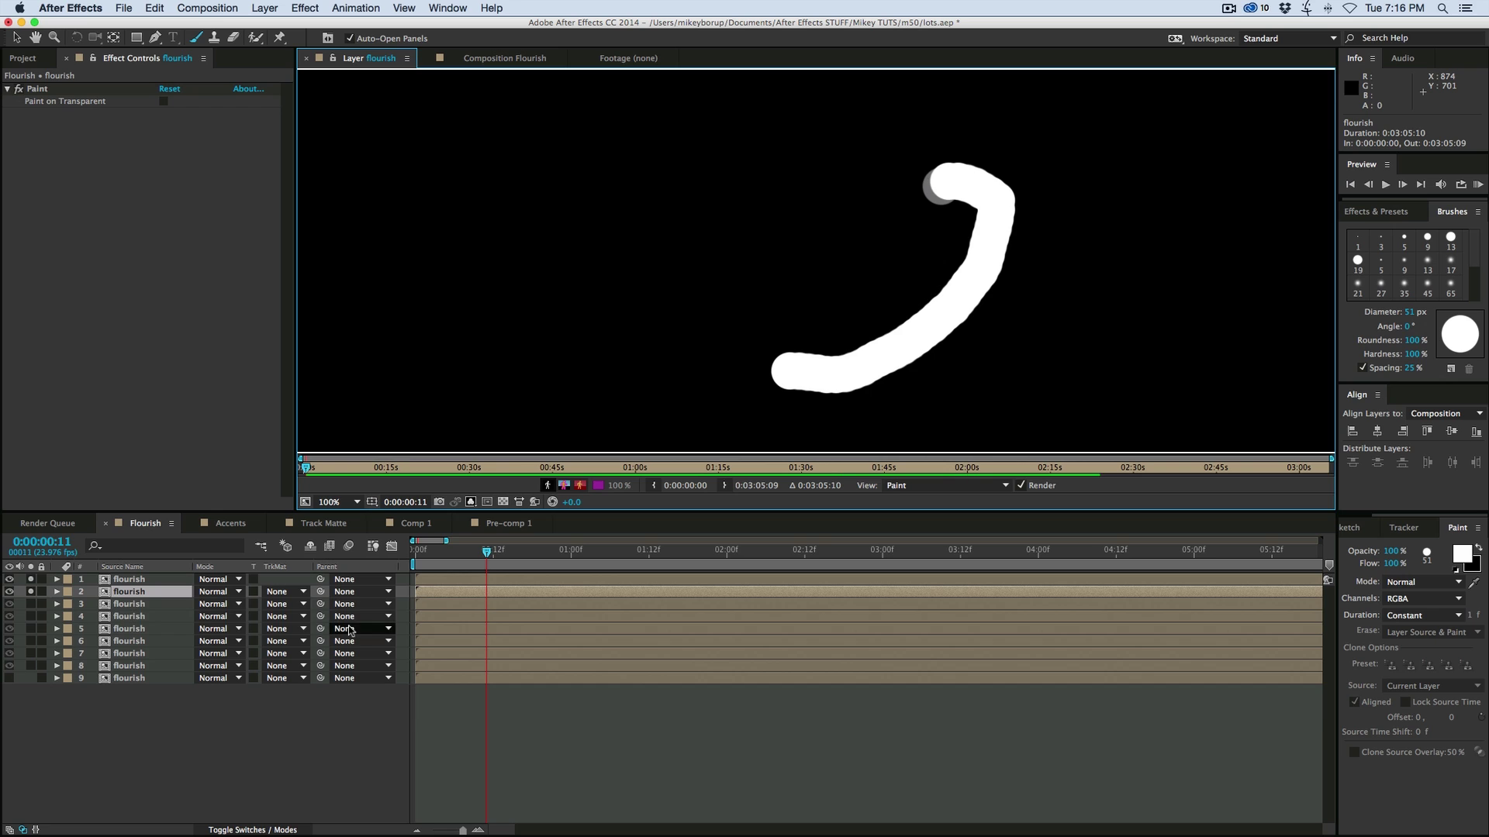
click(56, 591)
- Set layer 2's Brush 1 to Silhouette Luma with 1% spacing and 96% hardness
click(69, 616)
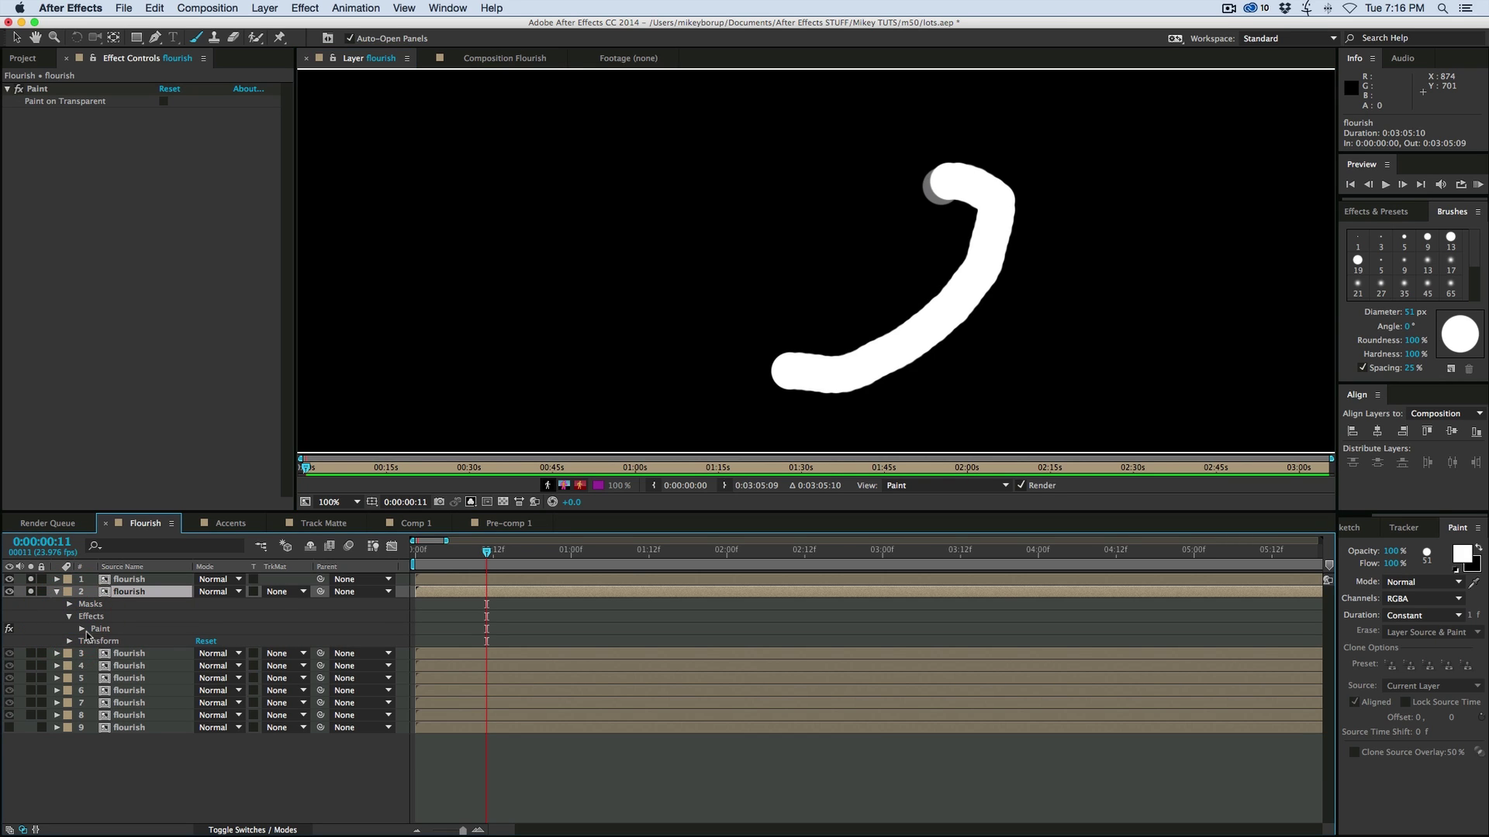
click(81, 629)
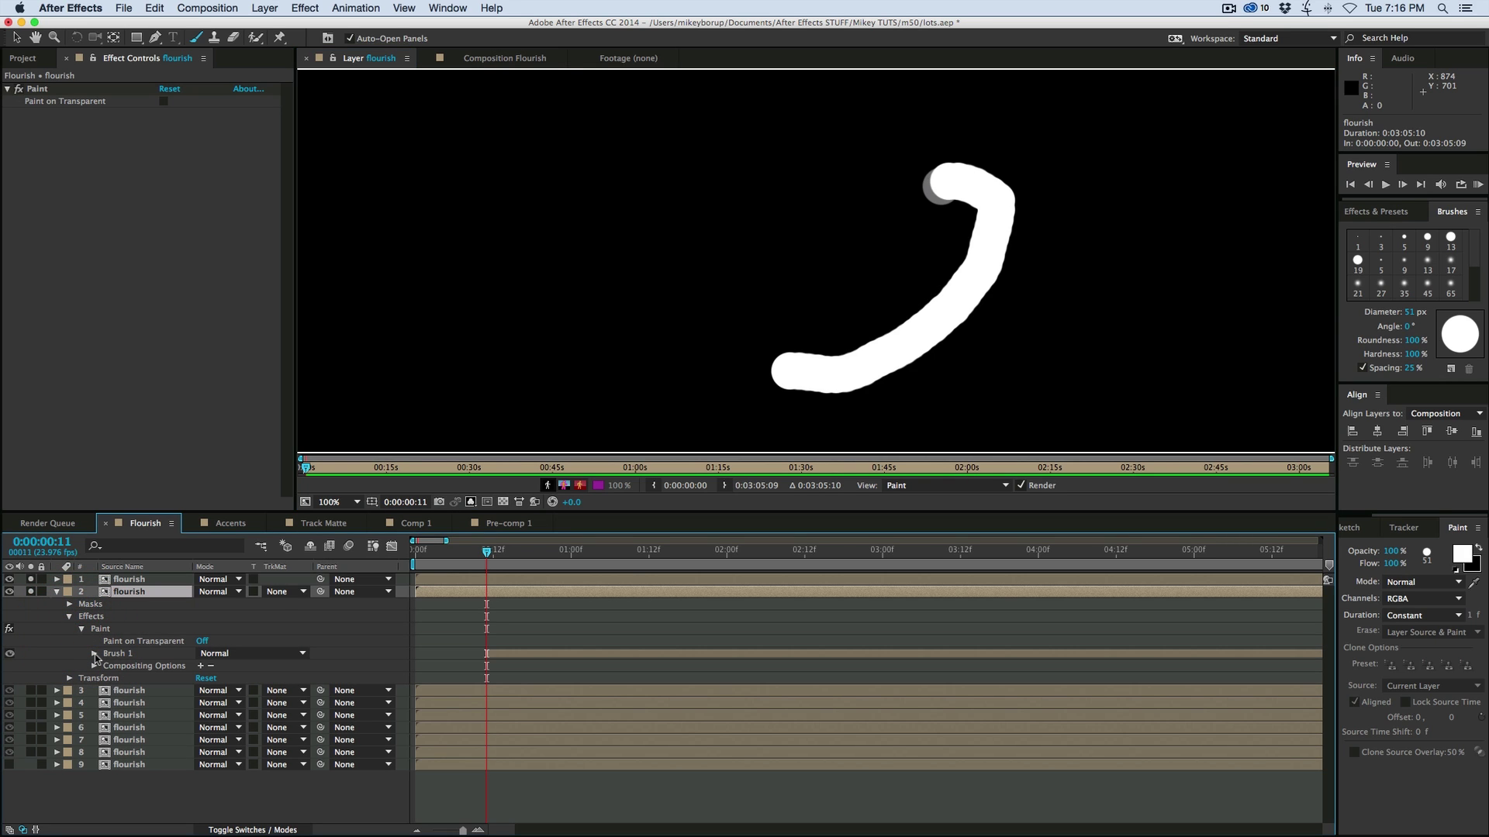
click(234, 654)
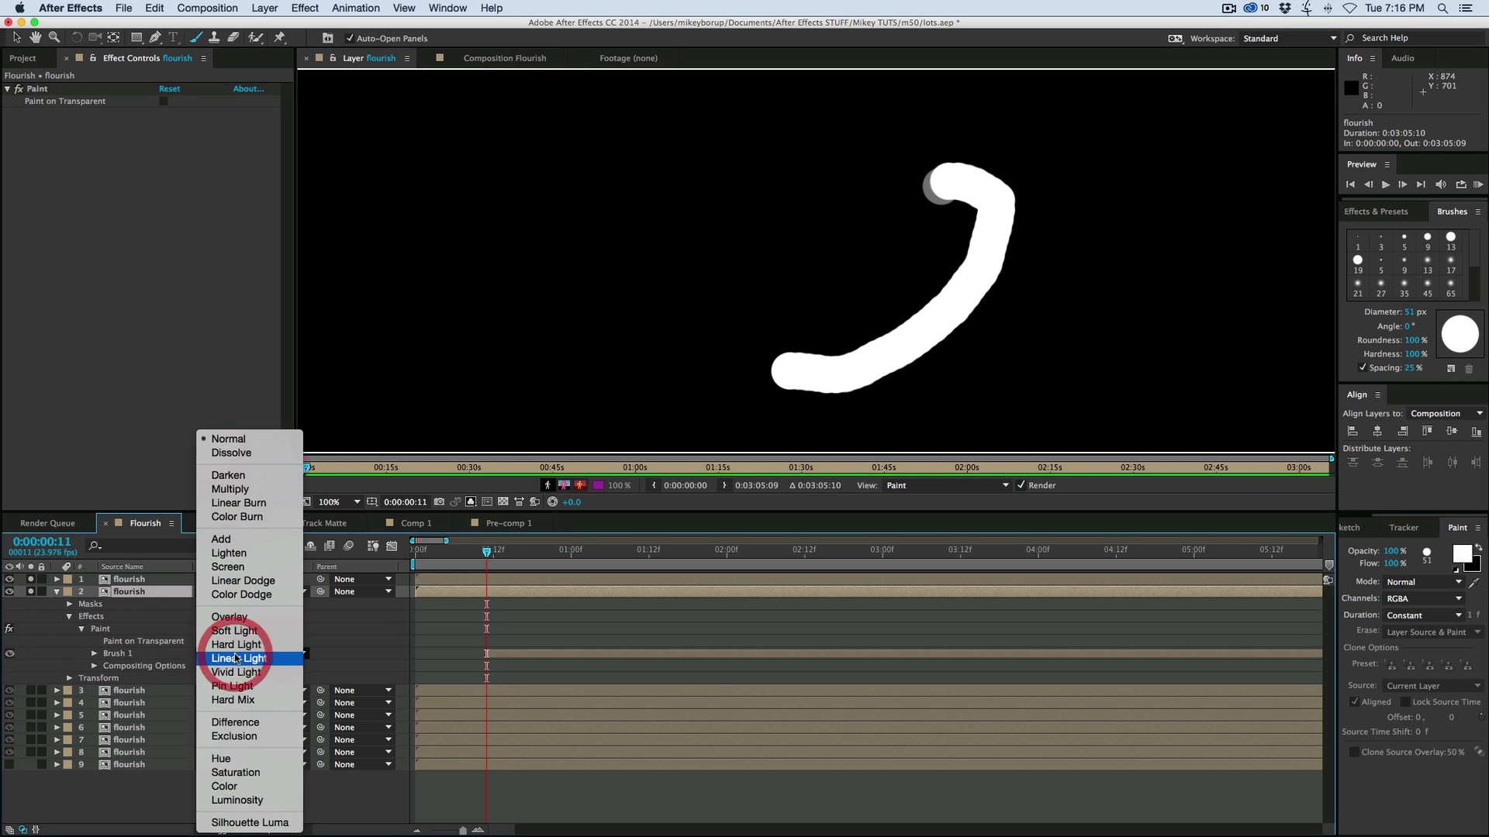
click(248, 822)
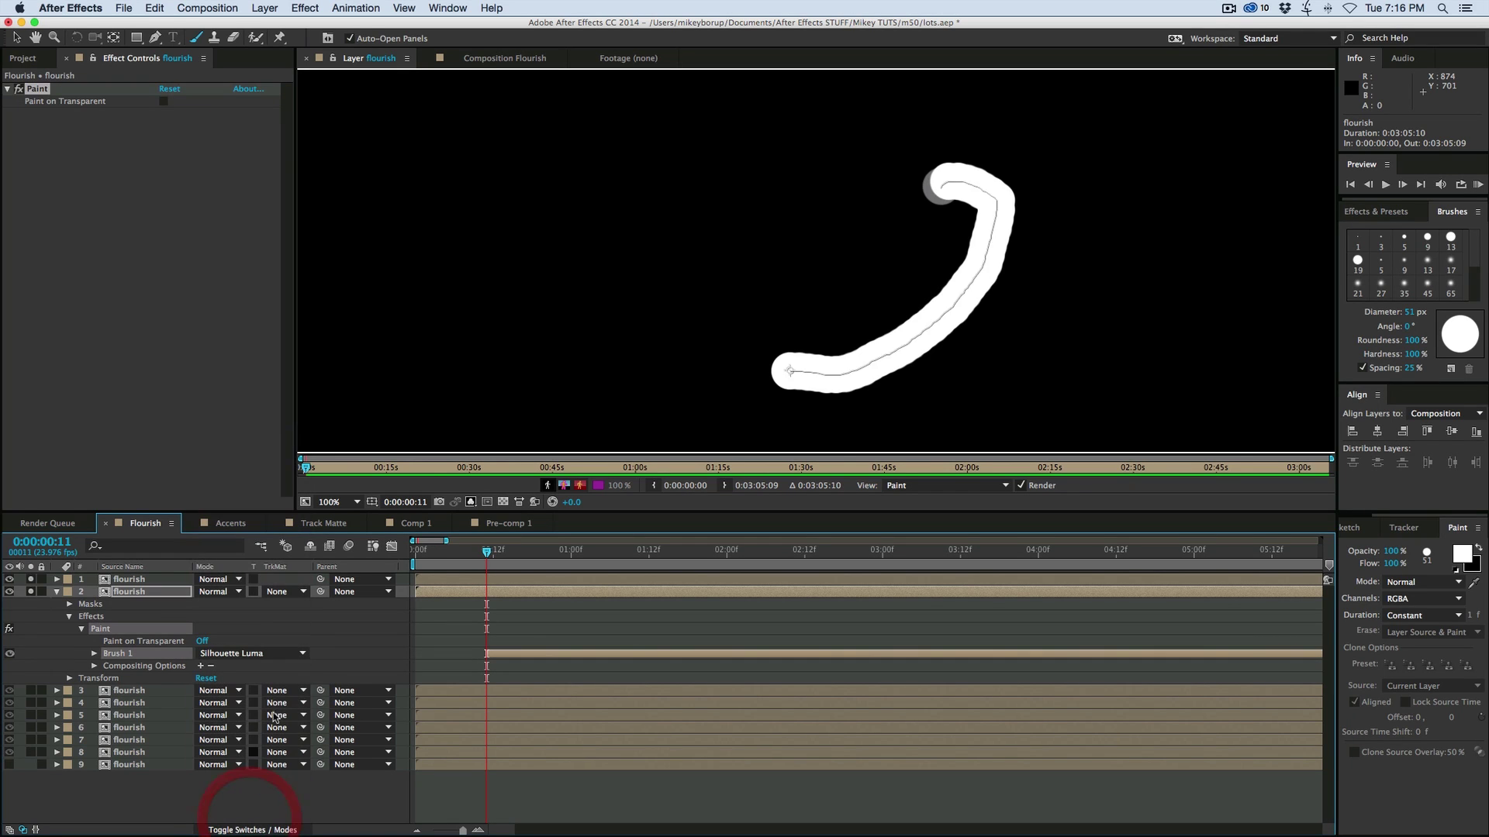
click(93, 653)
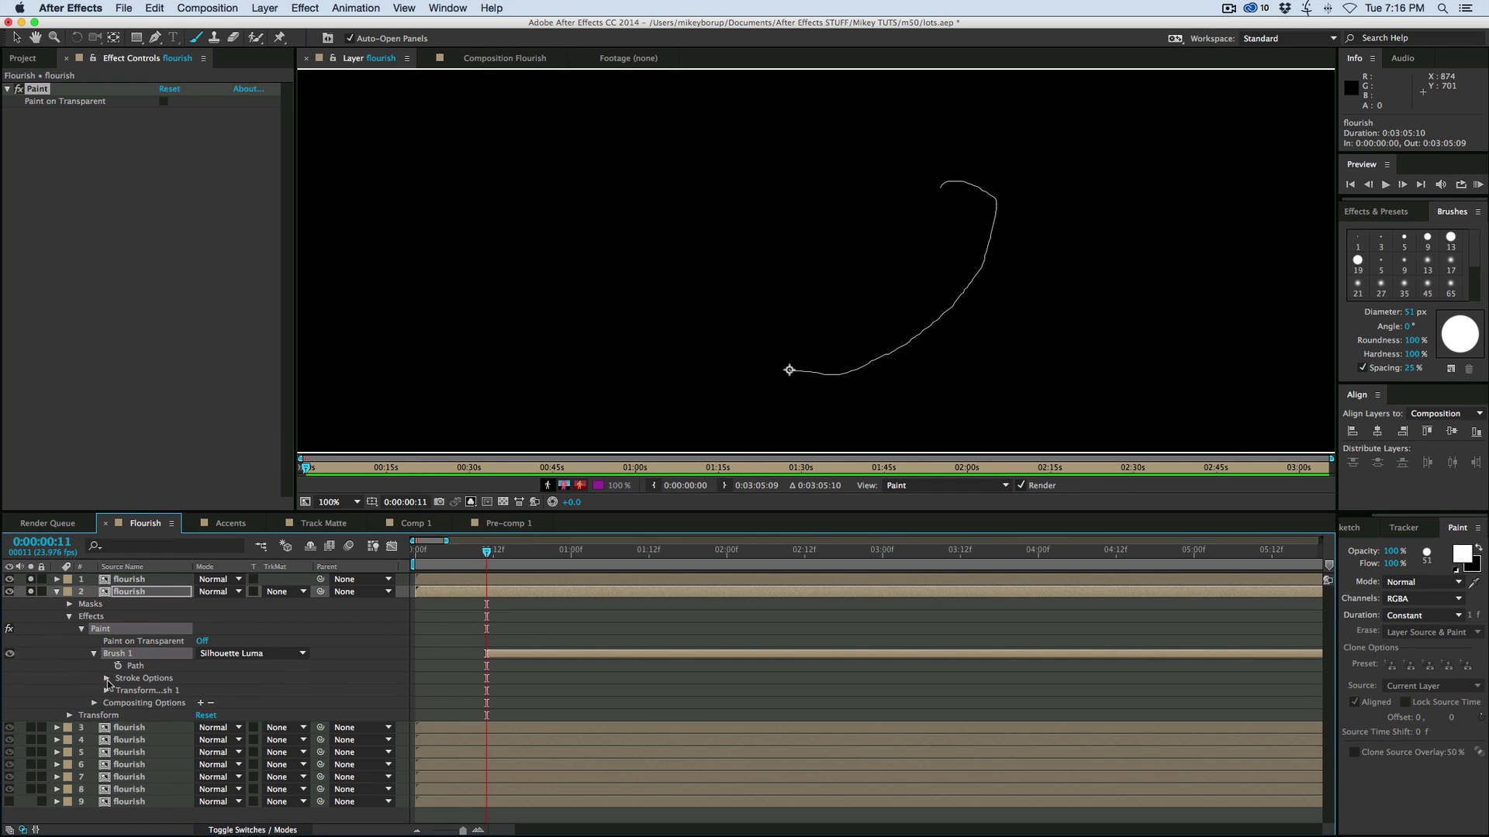
click(107, 679)
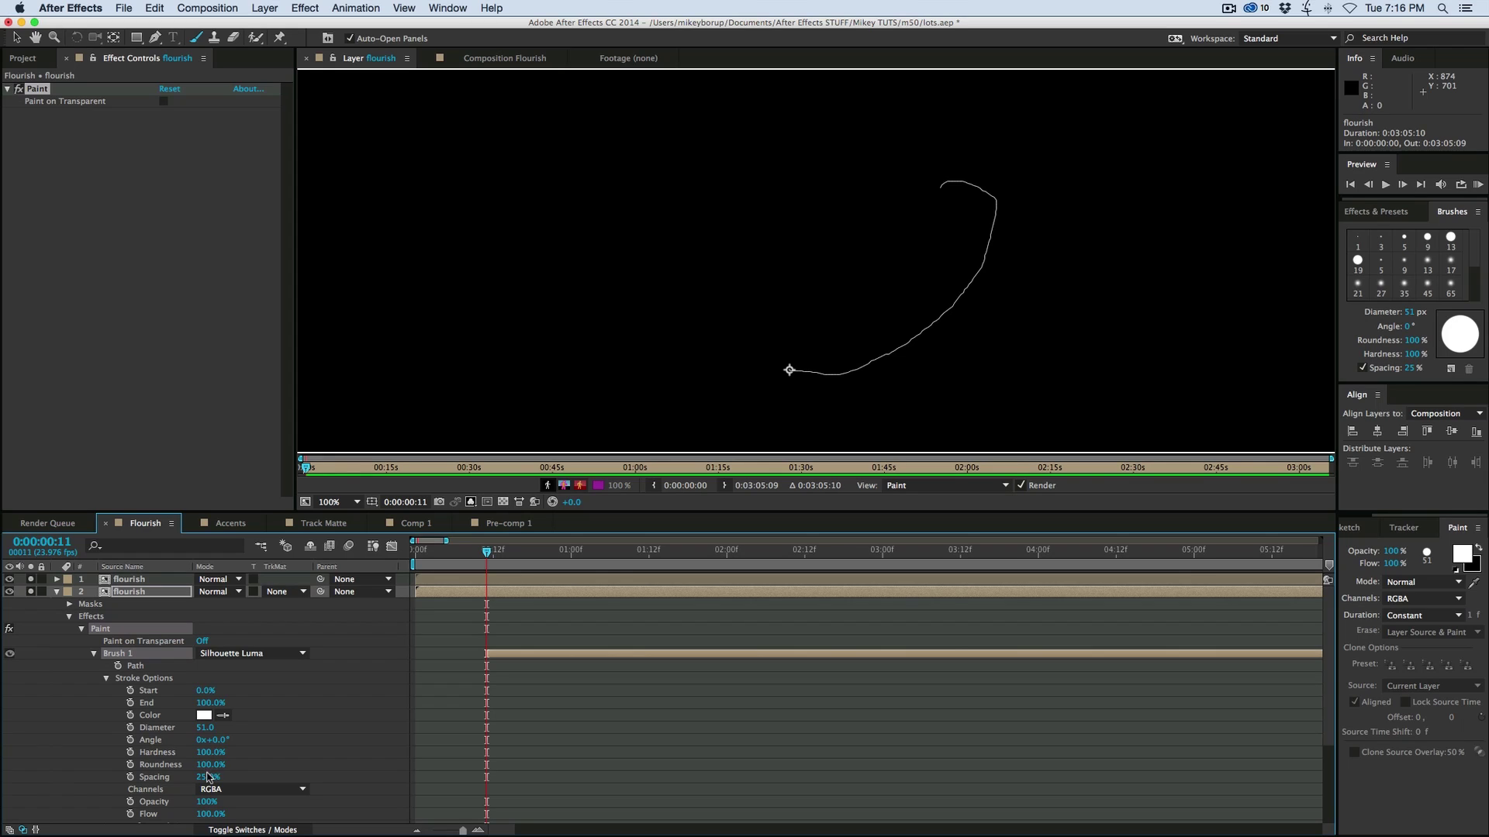
drag(208, 777, 149, 779)
drag(211, 755, 178, 752)
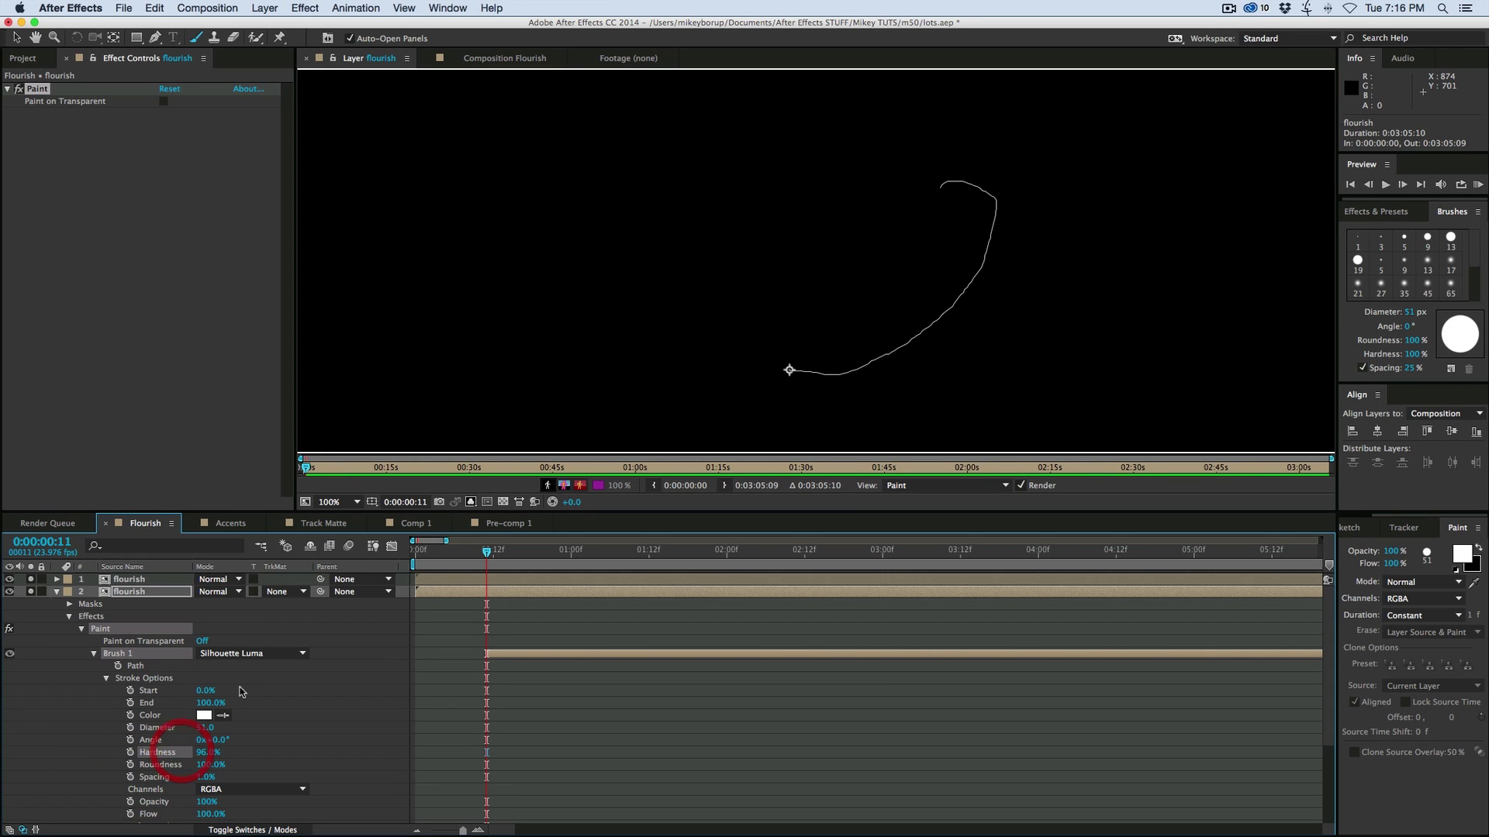
- Keyframe the stroke's Start from 0% to 100% and preview the write-on
click(131, 691)
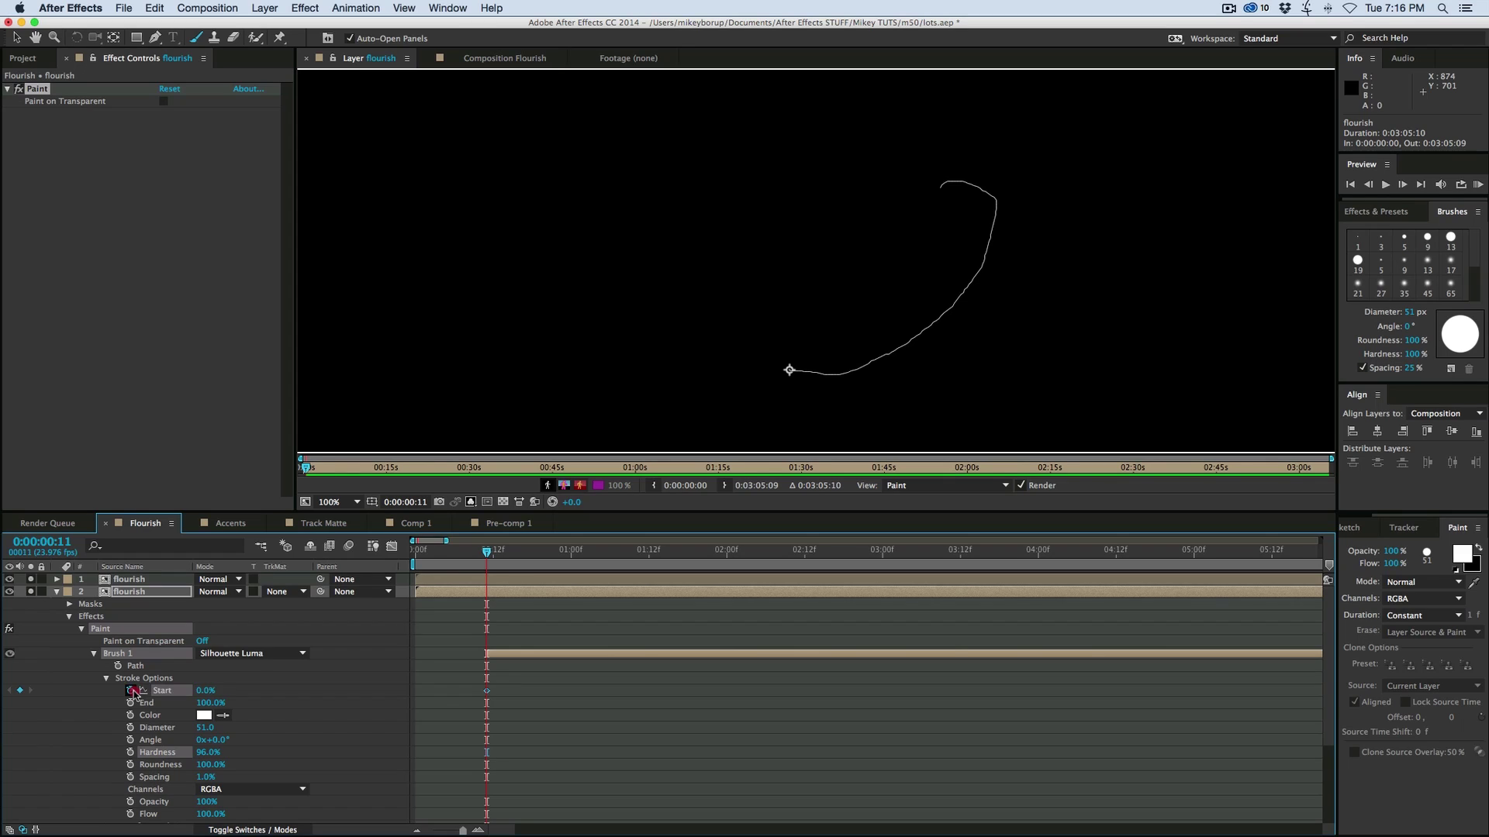
key(space)
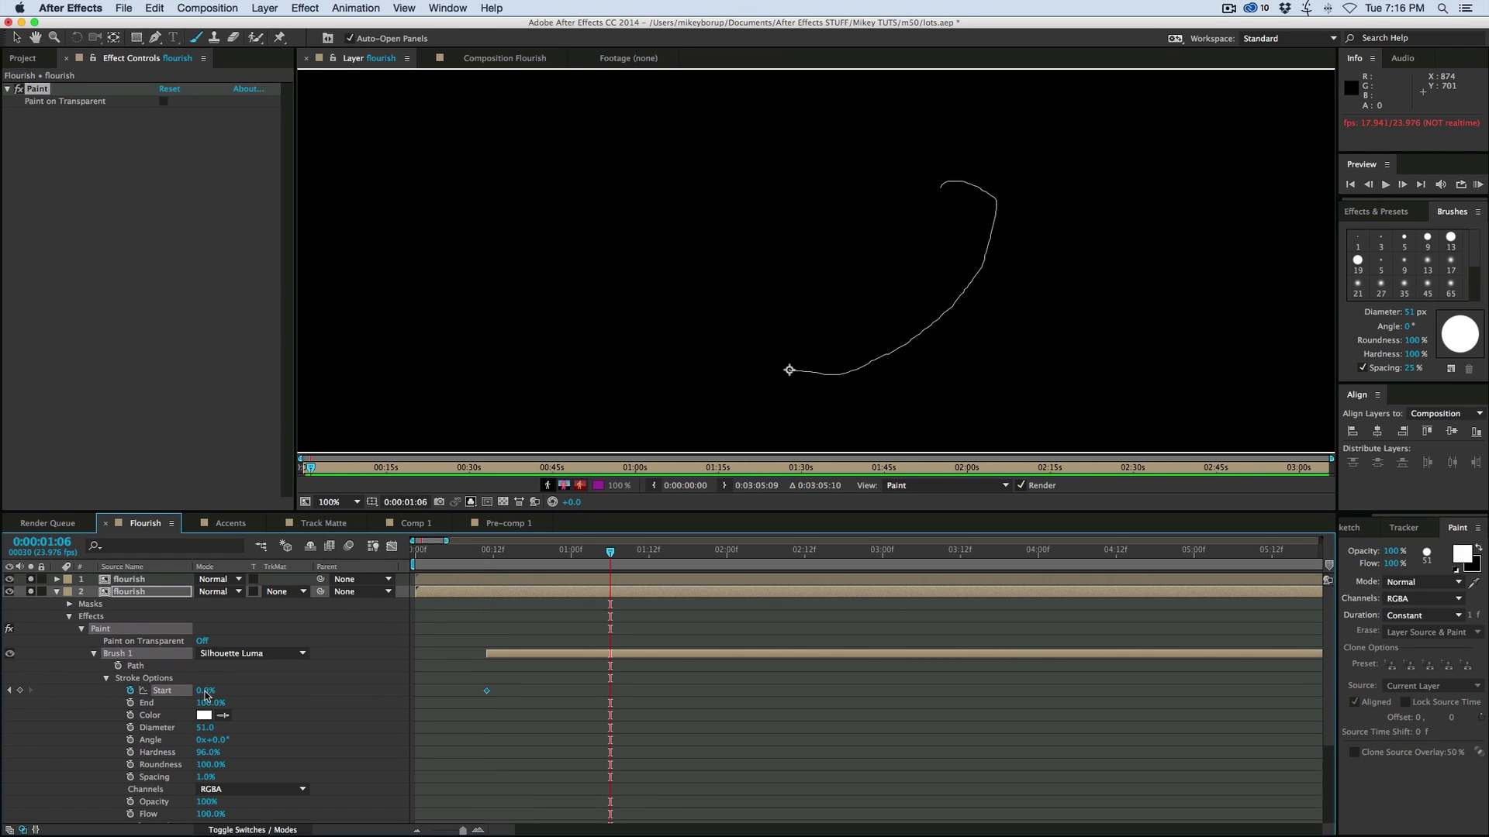
drag(203, 691, 318, 695)
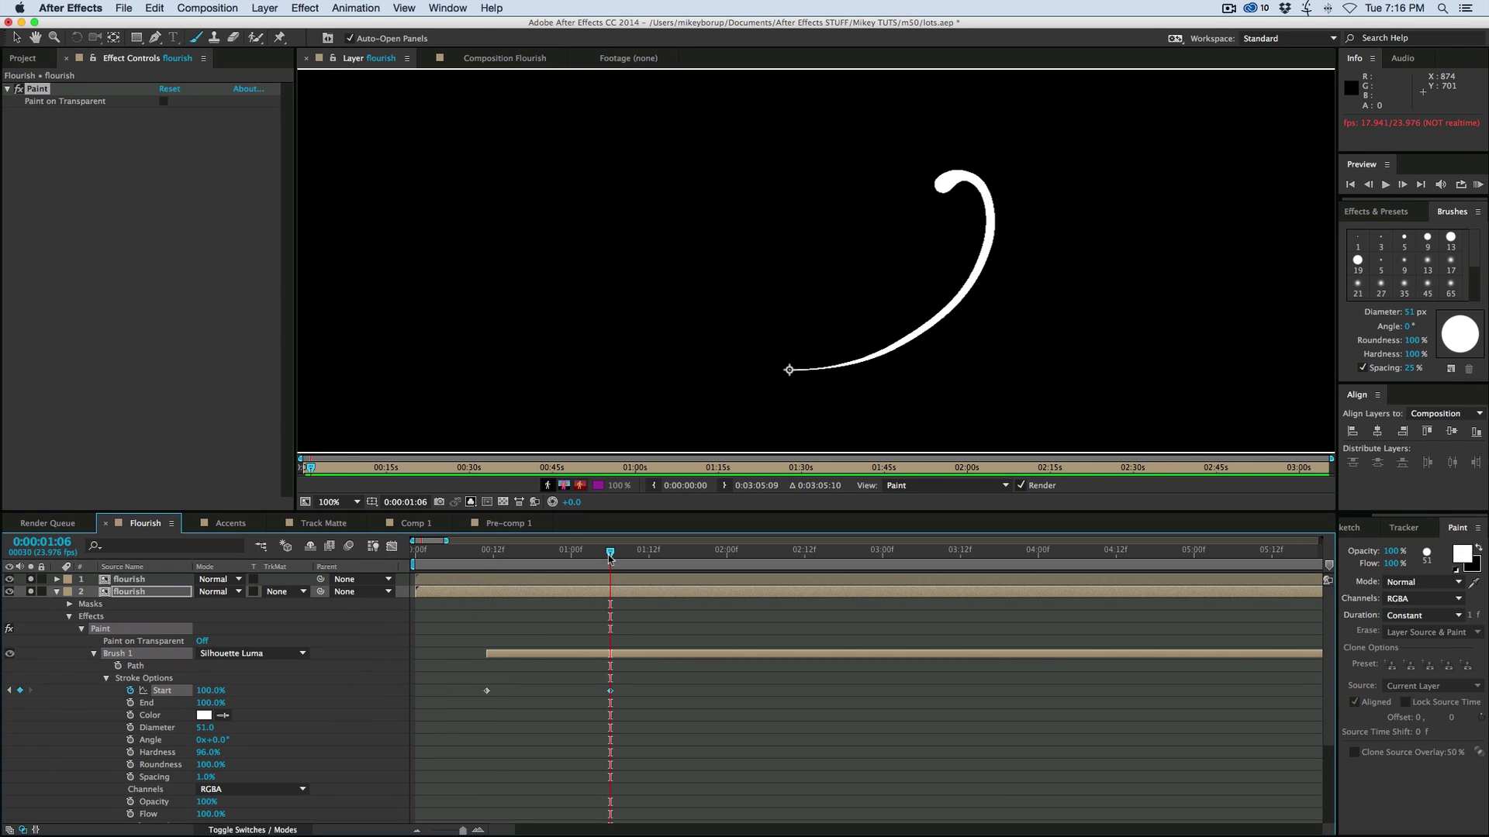
mouse_move(610, 557)
mouse_down()
mouse_move(472, 568)
mouse_move(486, 572)
mouse_up()
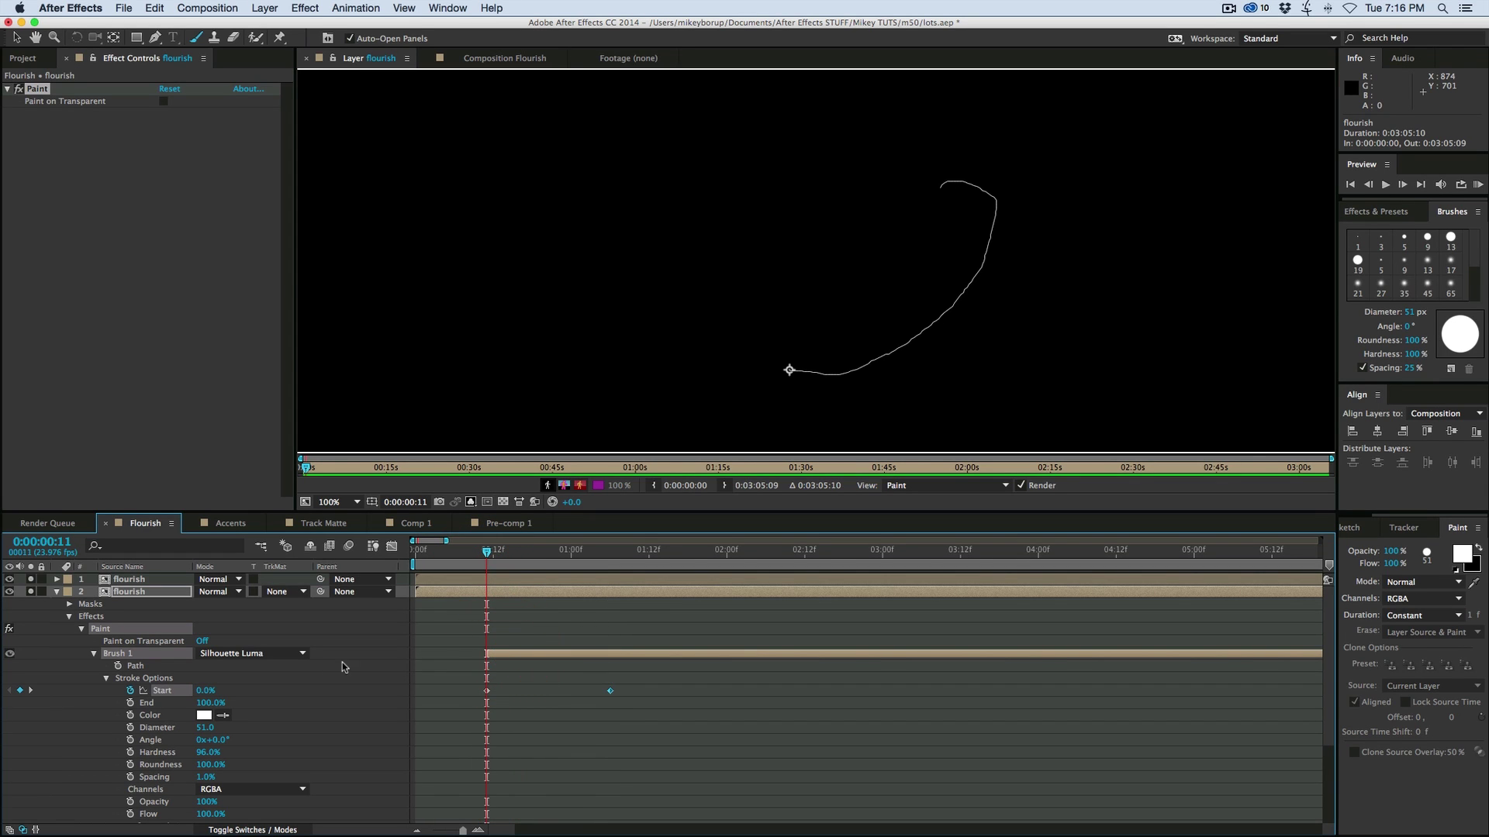
click(489, 656)
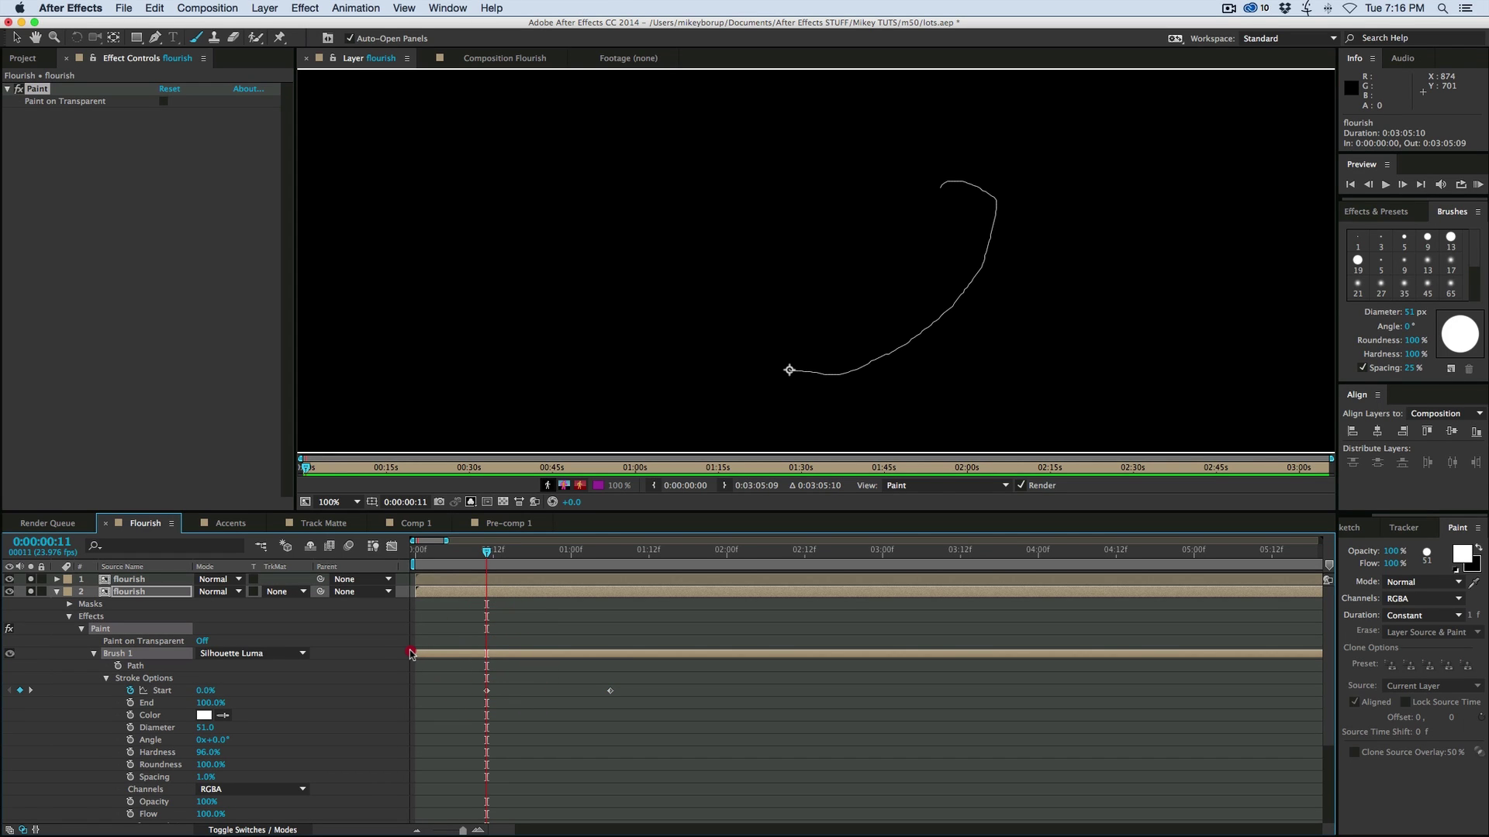
key(space)
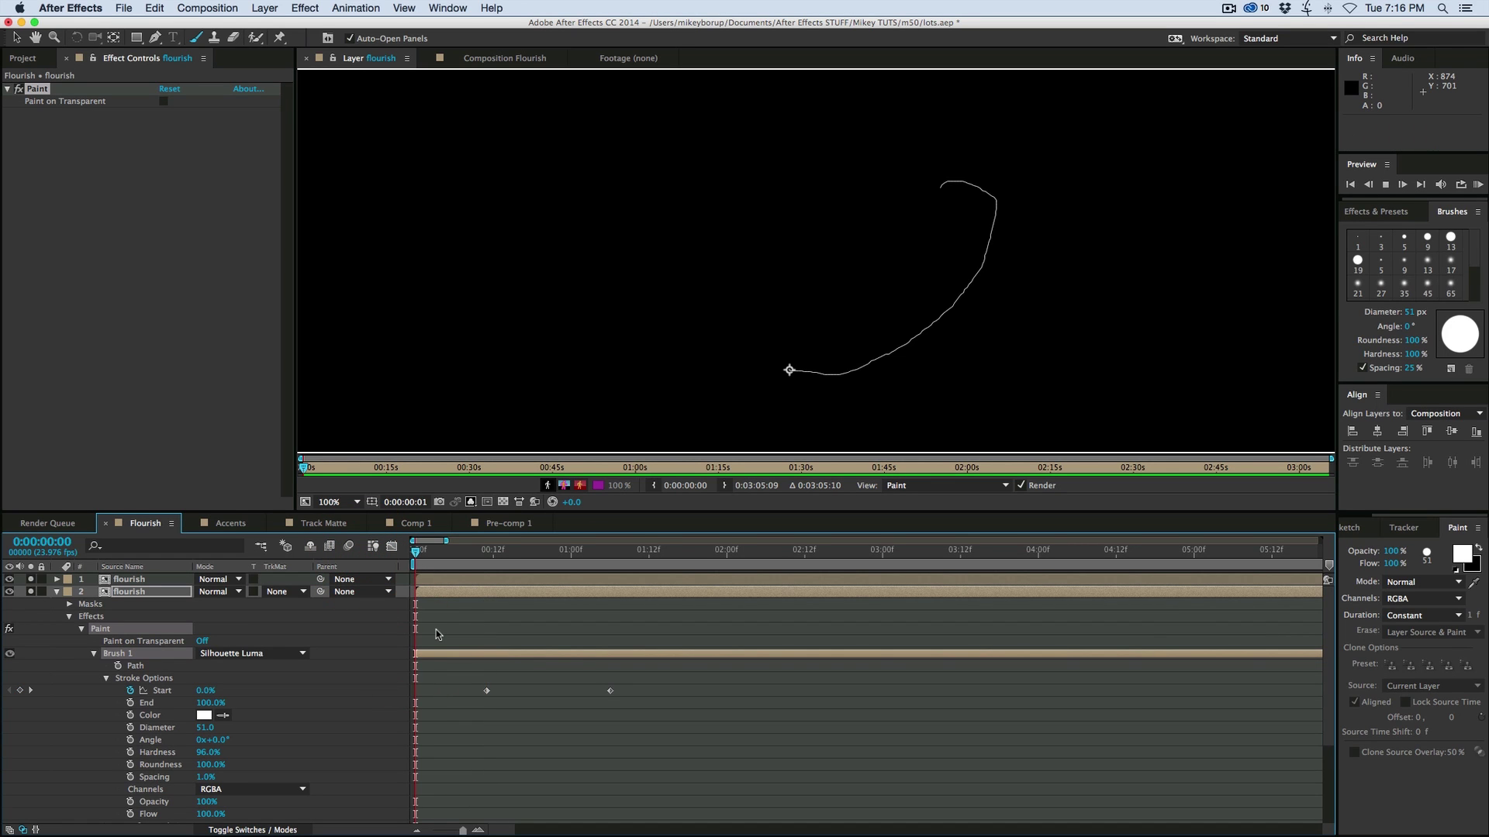
key(space)
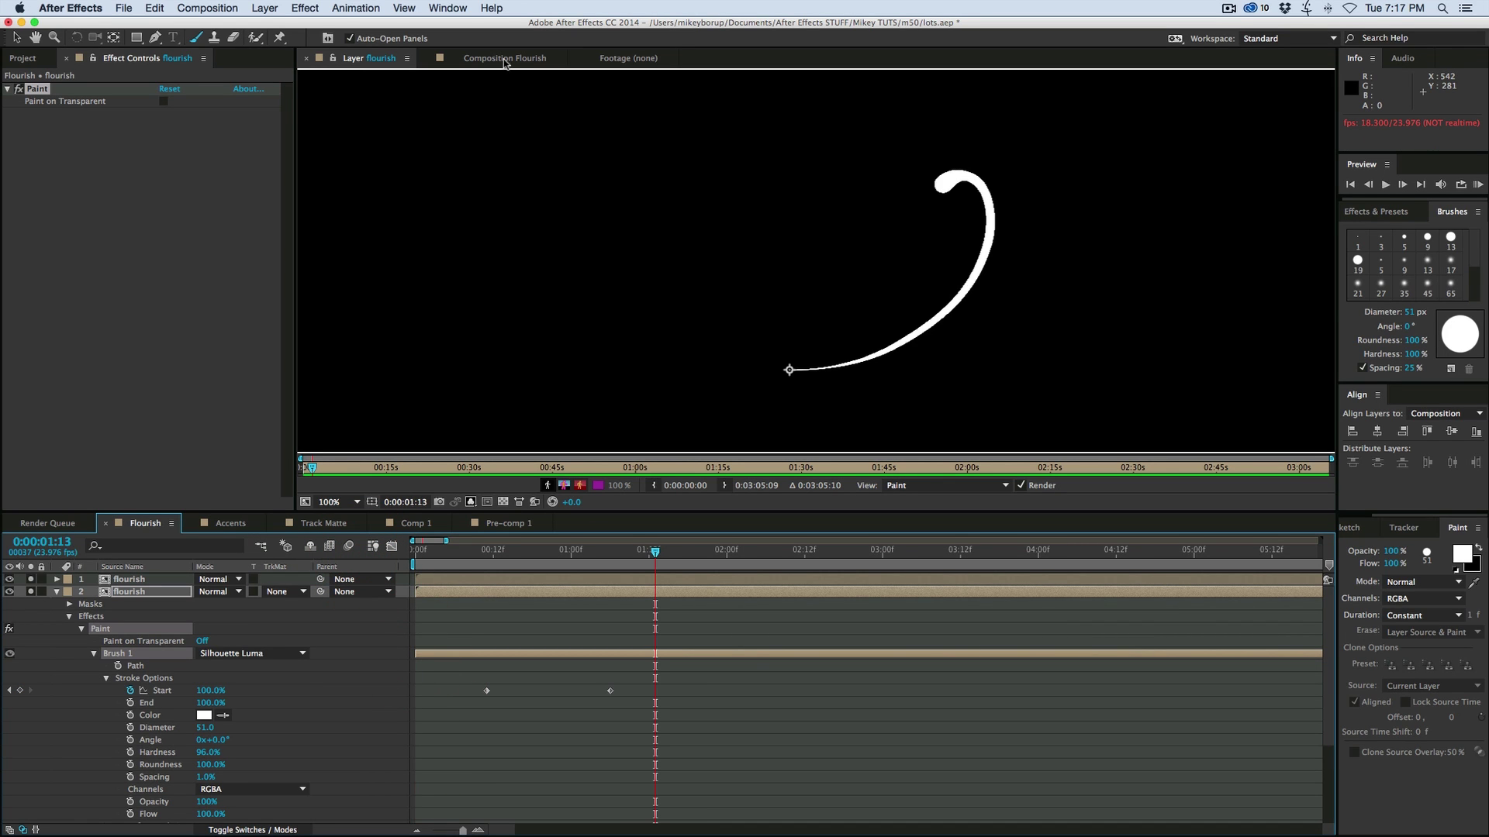
- Preview the reveal from the start in the full composition view
click(504, 60)
drag(573, 557, 327, 557)
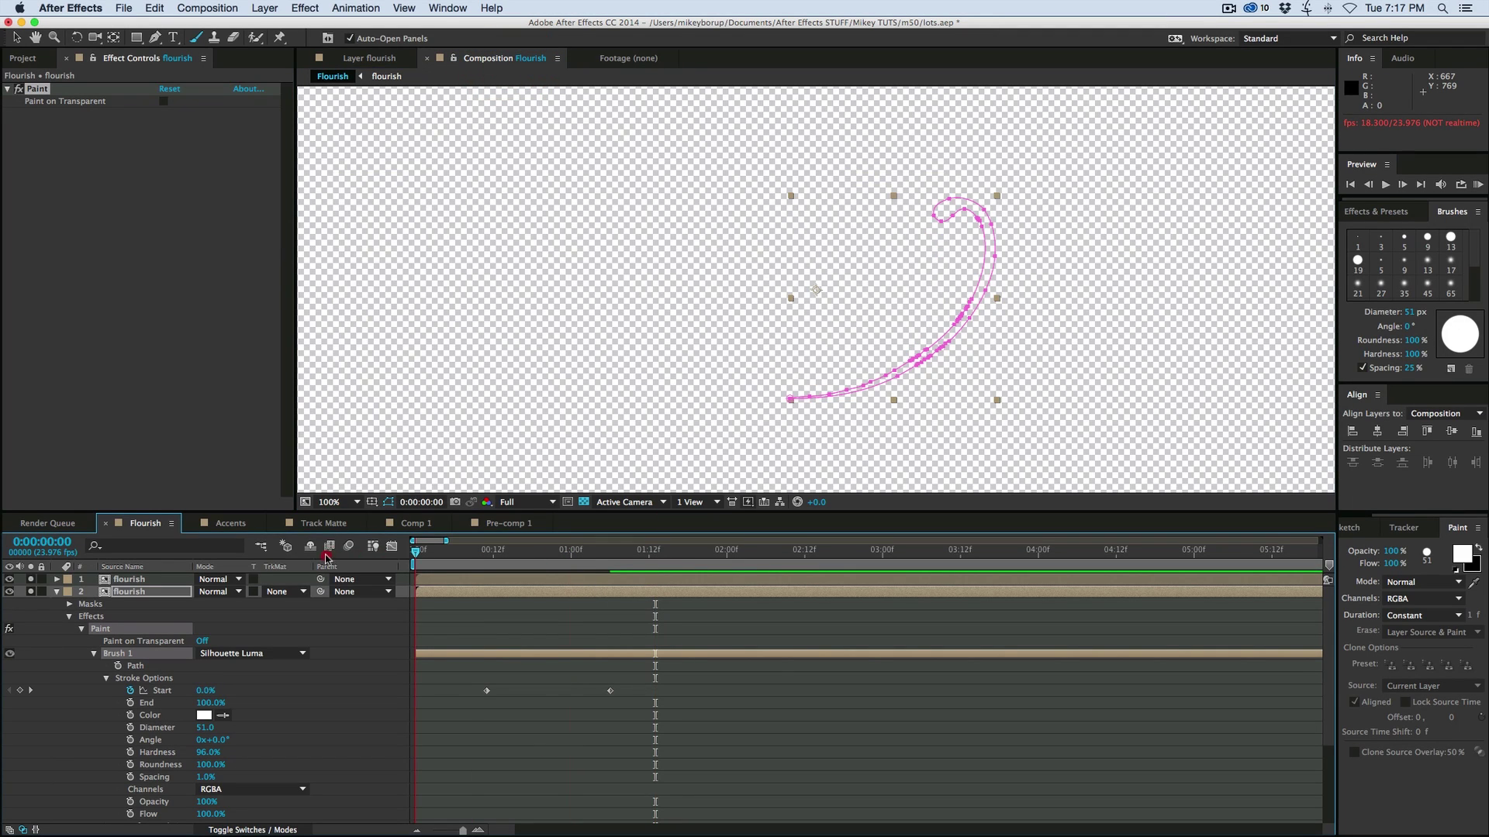
click(548, 746)
key(space)
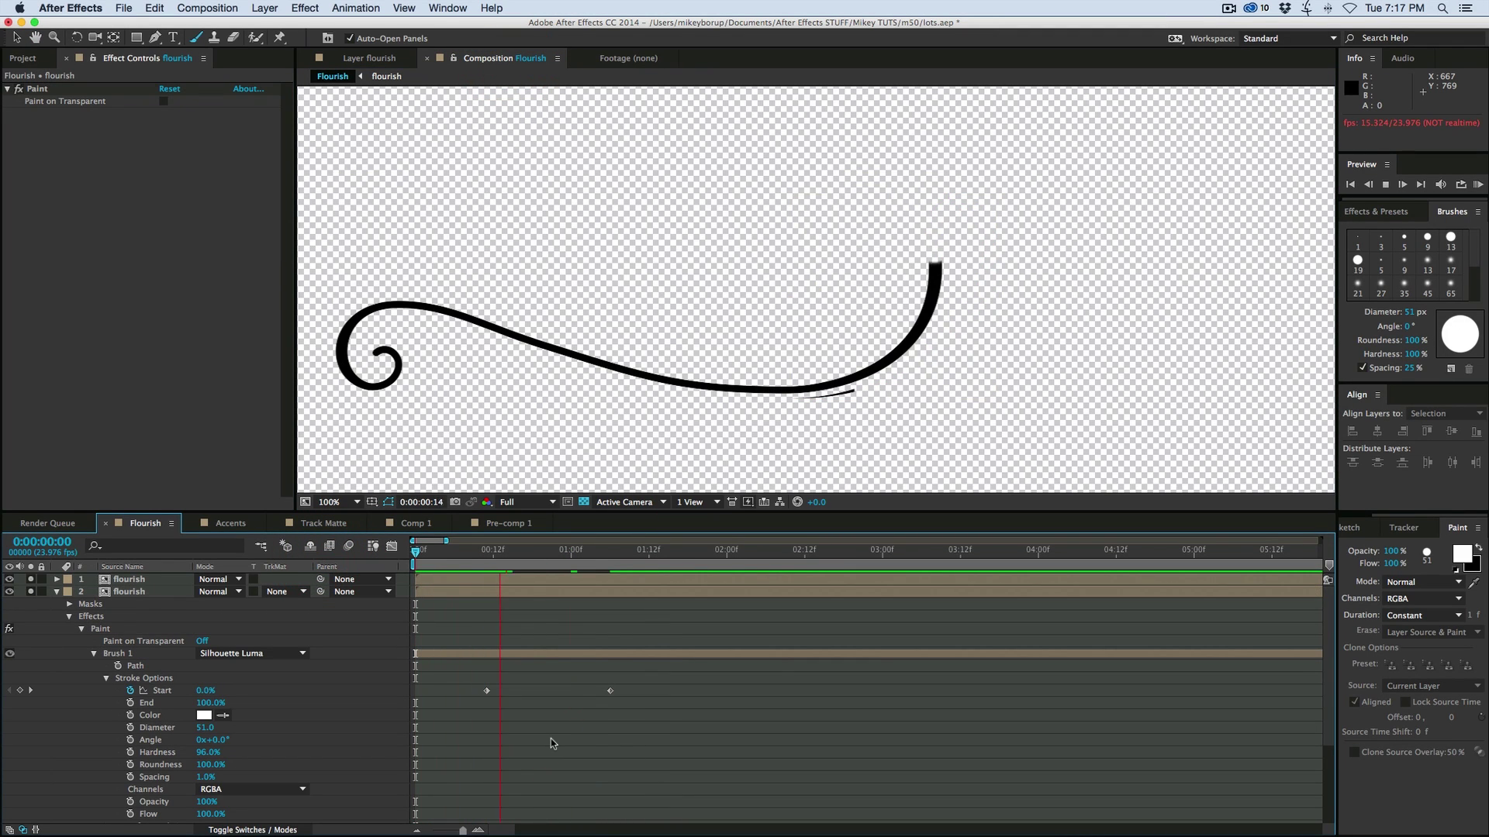
key(space)
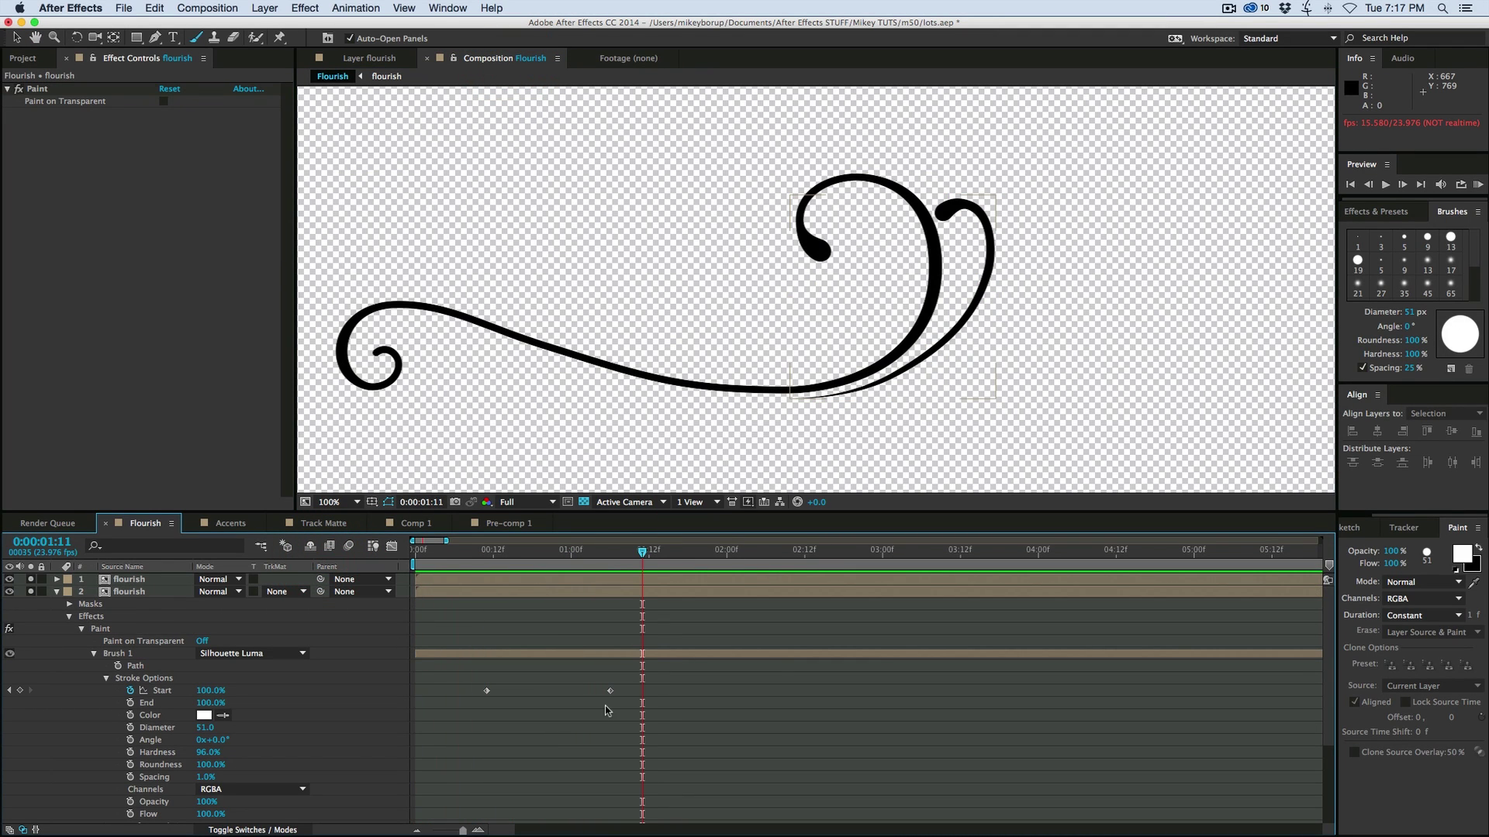
- Retime the end Start keyframe to about frame 22, preview, and collapse layer 2
drag(611, 692, 558, 691)
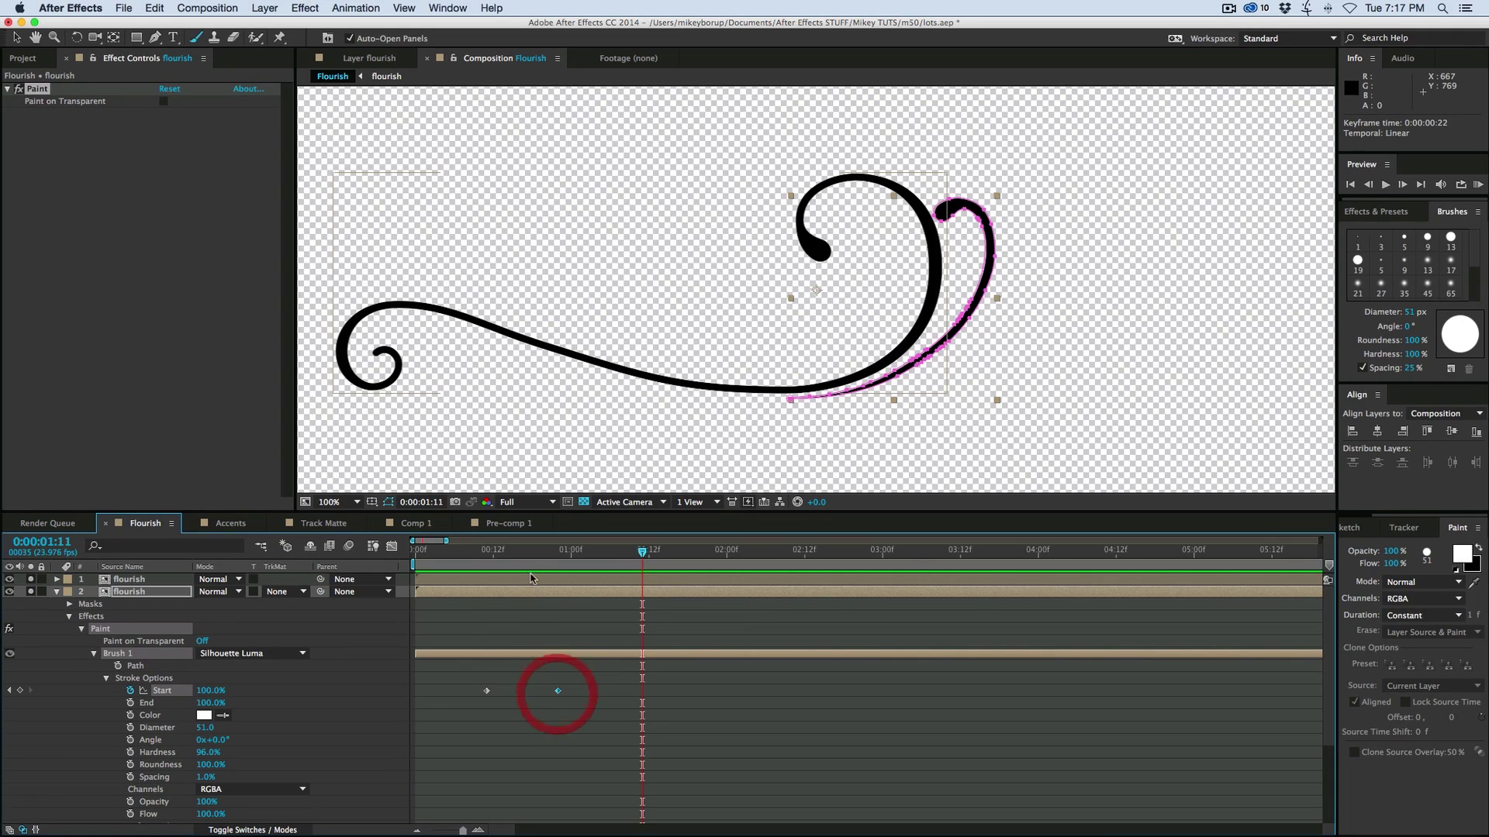
key(Home)
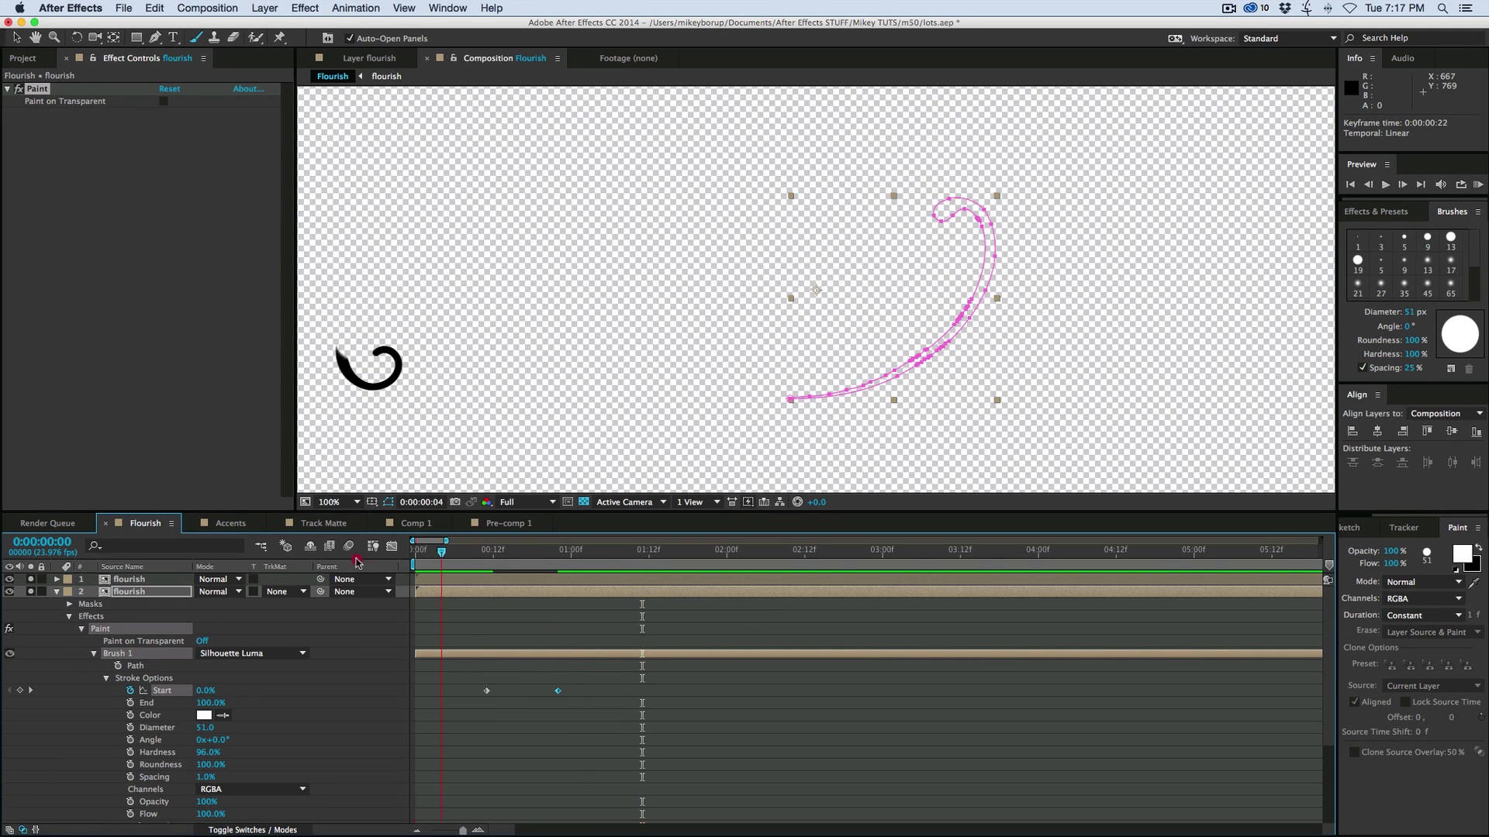
click(516, 729)
key(space)
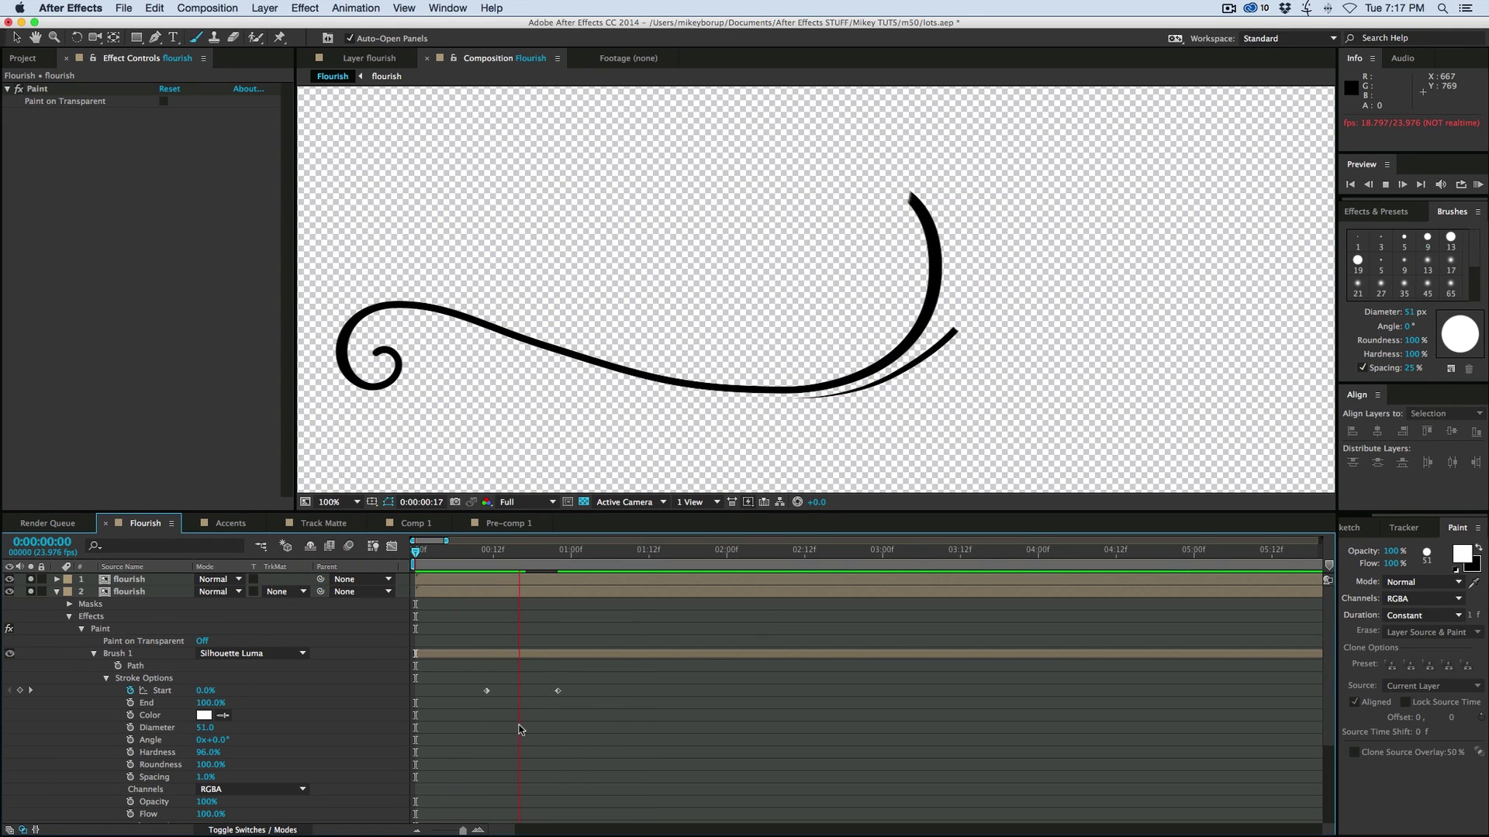
key(space)
drag(561, 692, 574, 693)
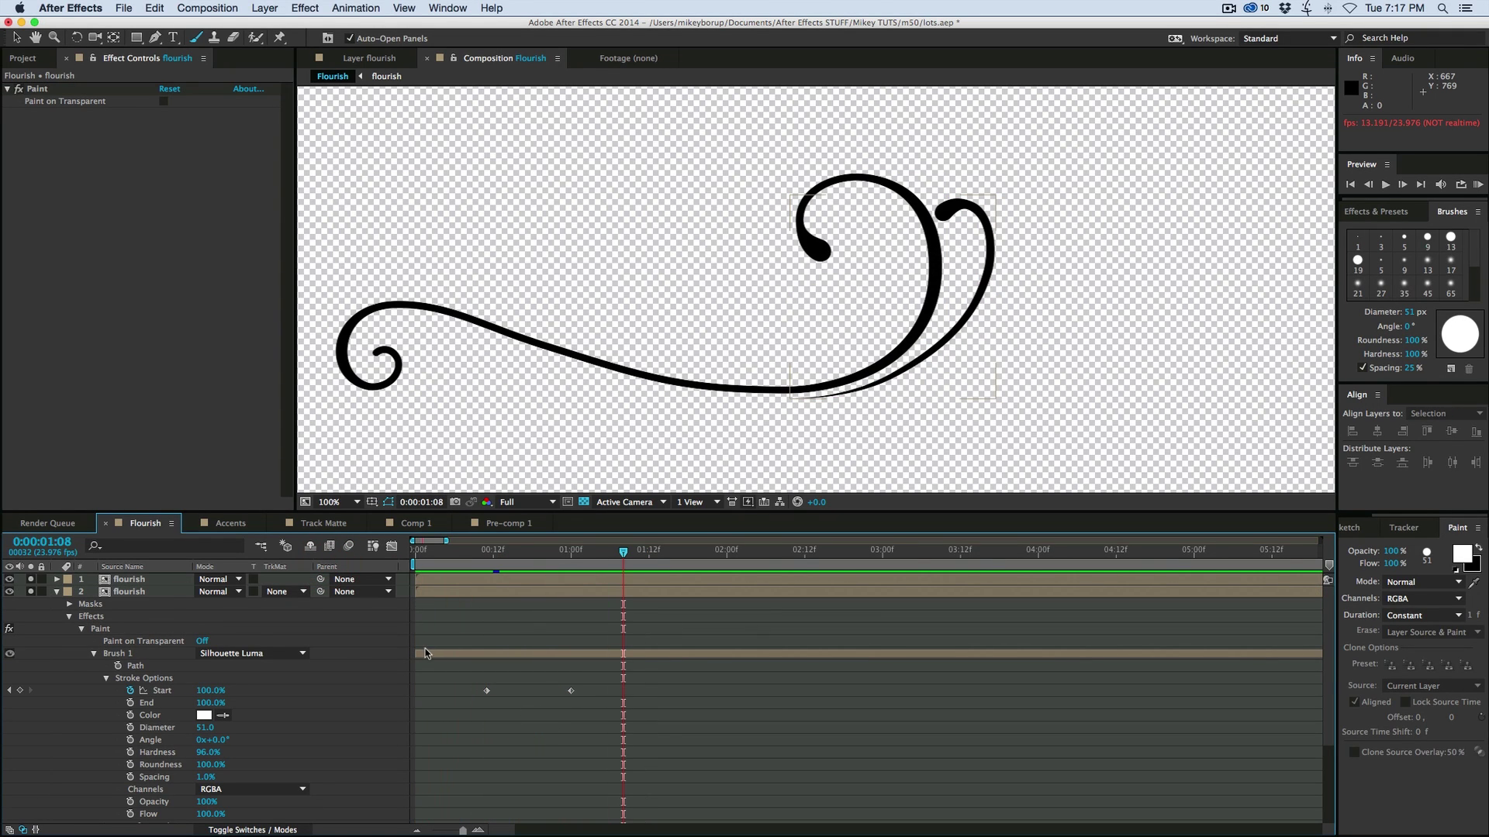
click(56, 592)
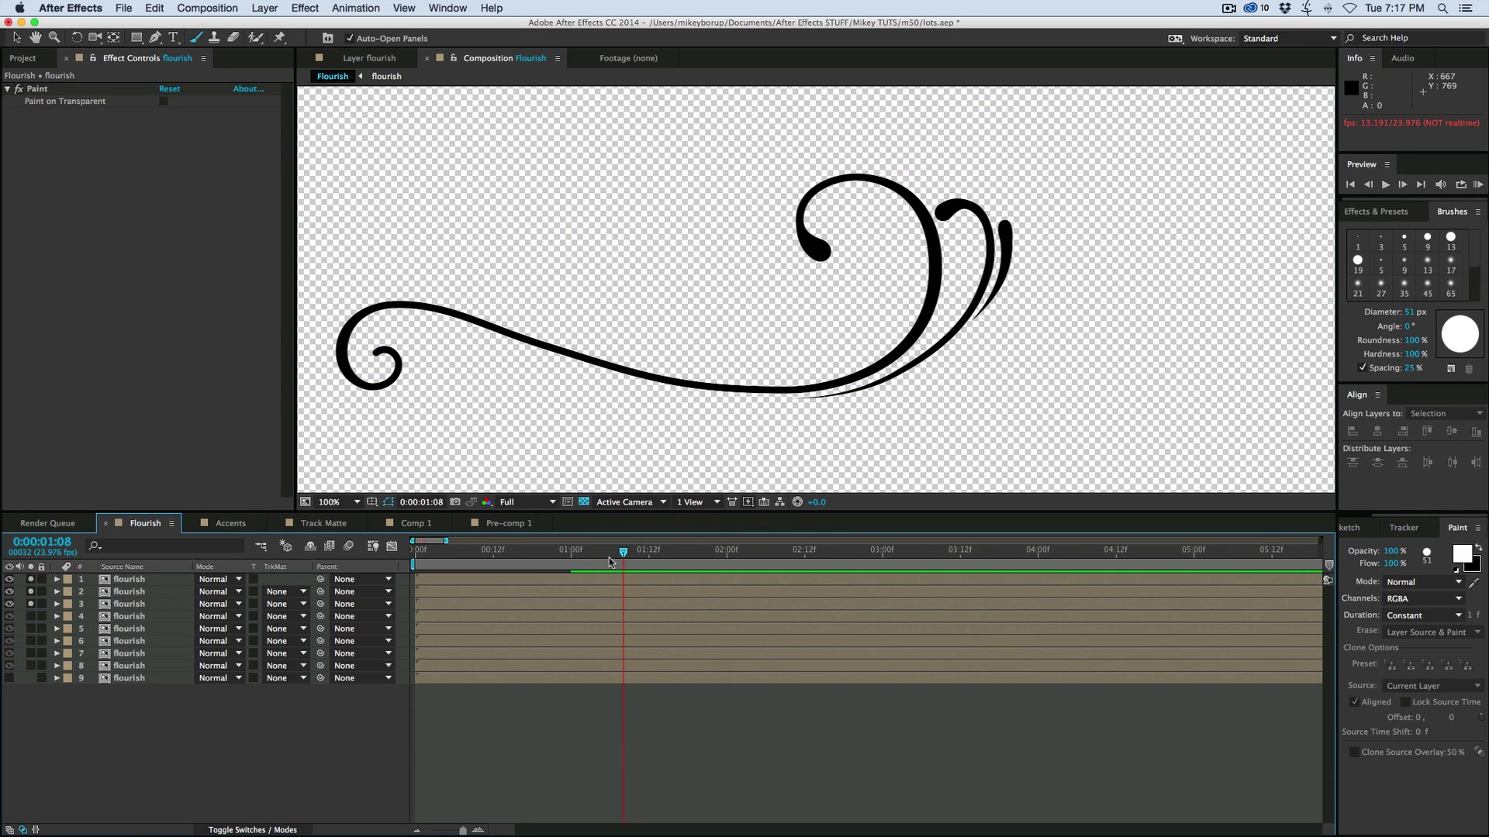
- Select layer 3 at 0:00:00:19 and zoom in on the small tail curl
drag(561, 557, 539, 560)
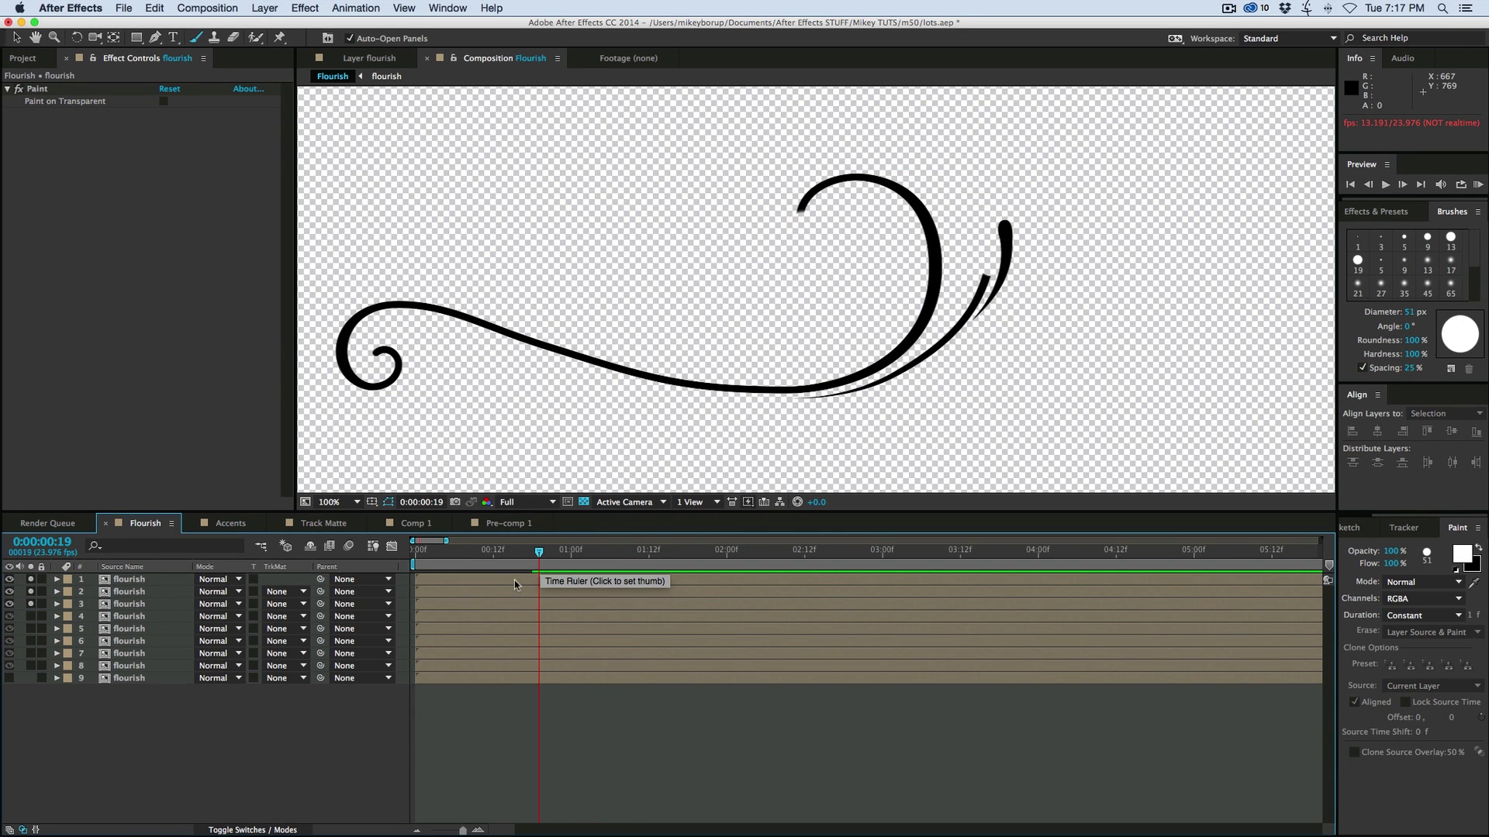
click(129, 603)
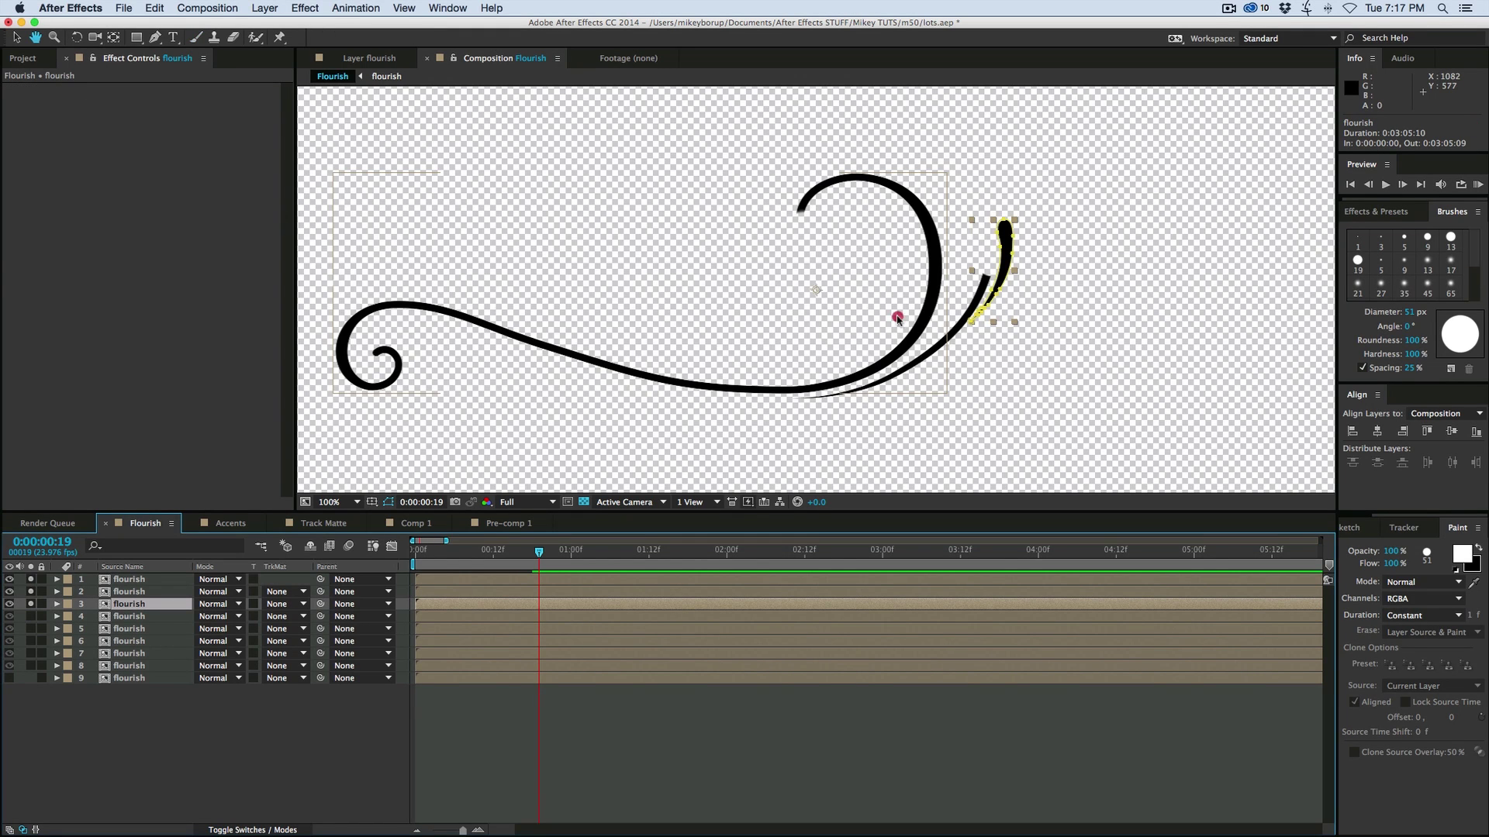
scroll(897, 316, up, 1)
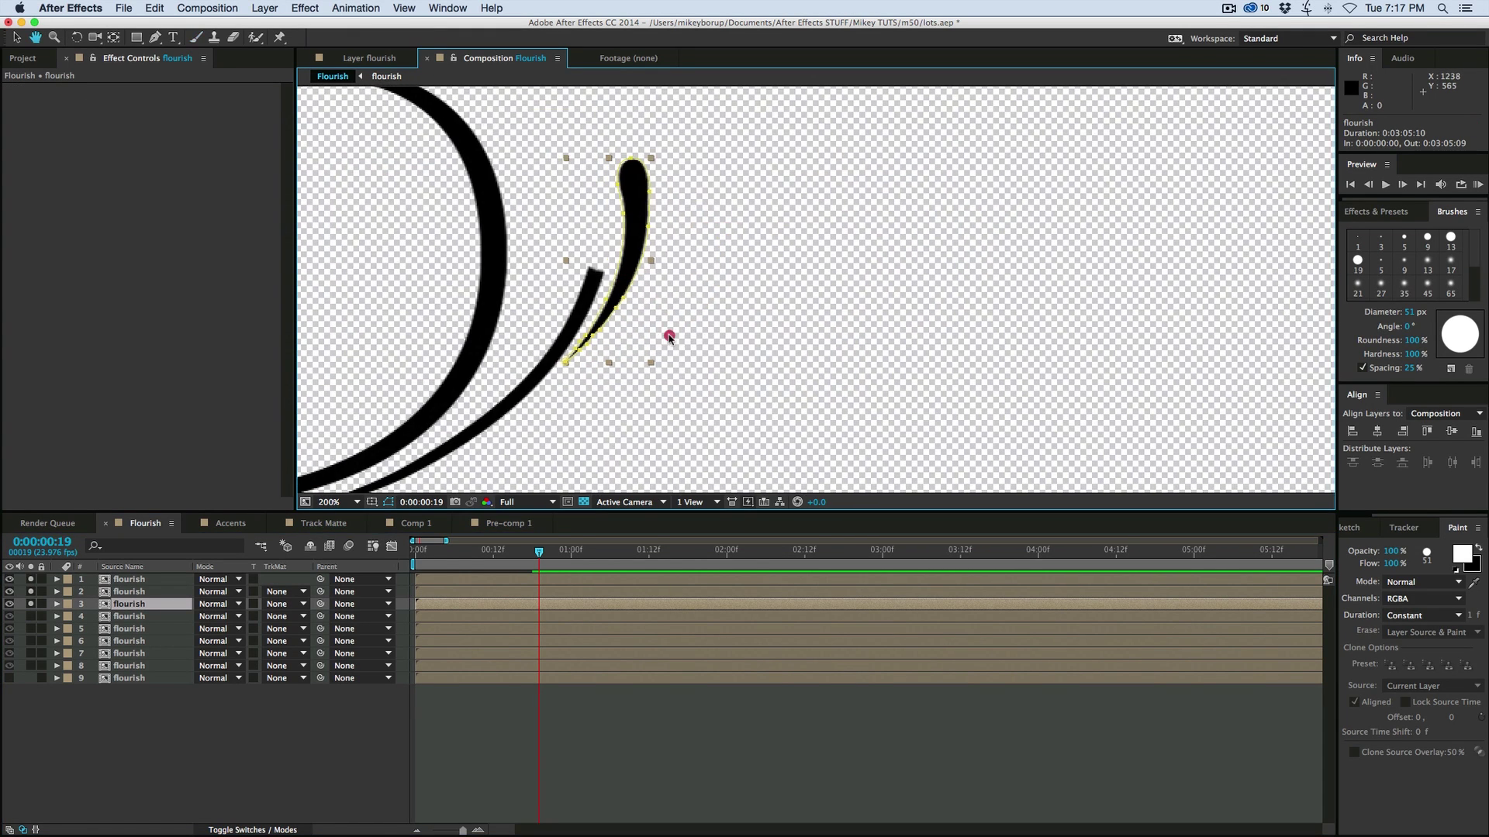
drag(648, 334, 705, 333)
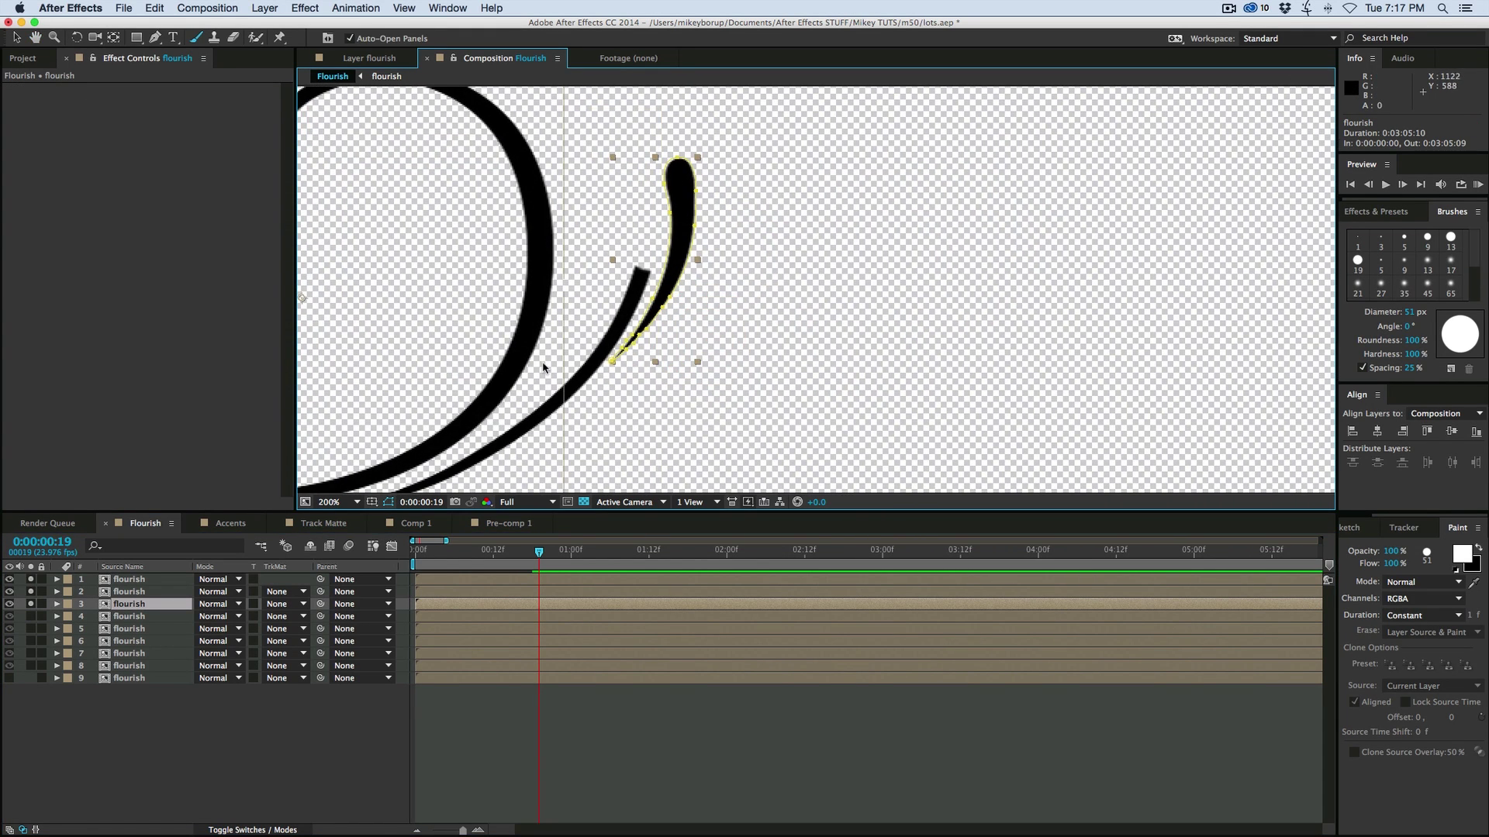
- Draw a closed four-point Mask 4 around the small inner curl
key(g)
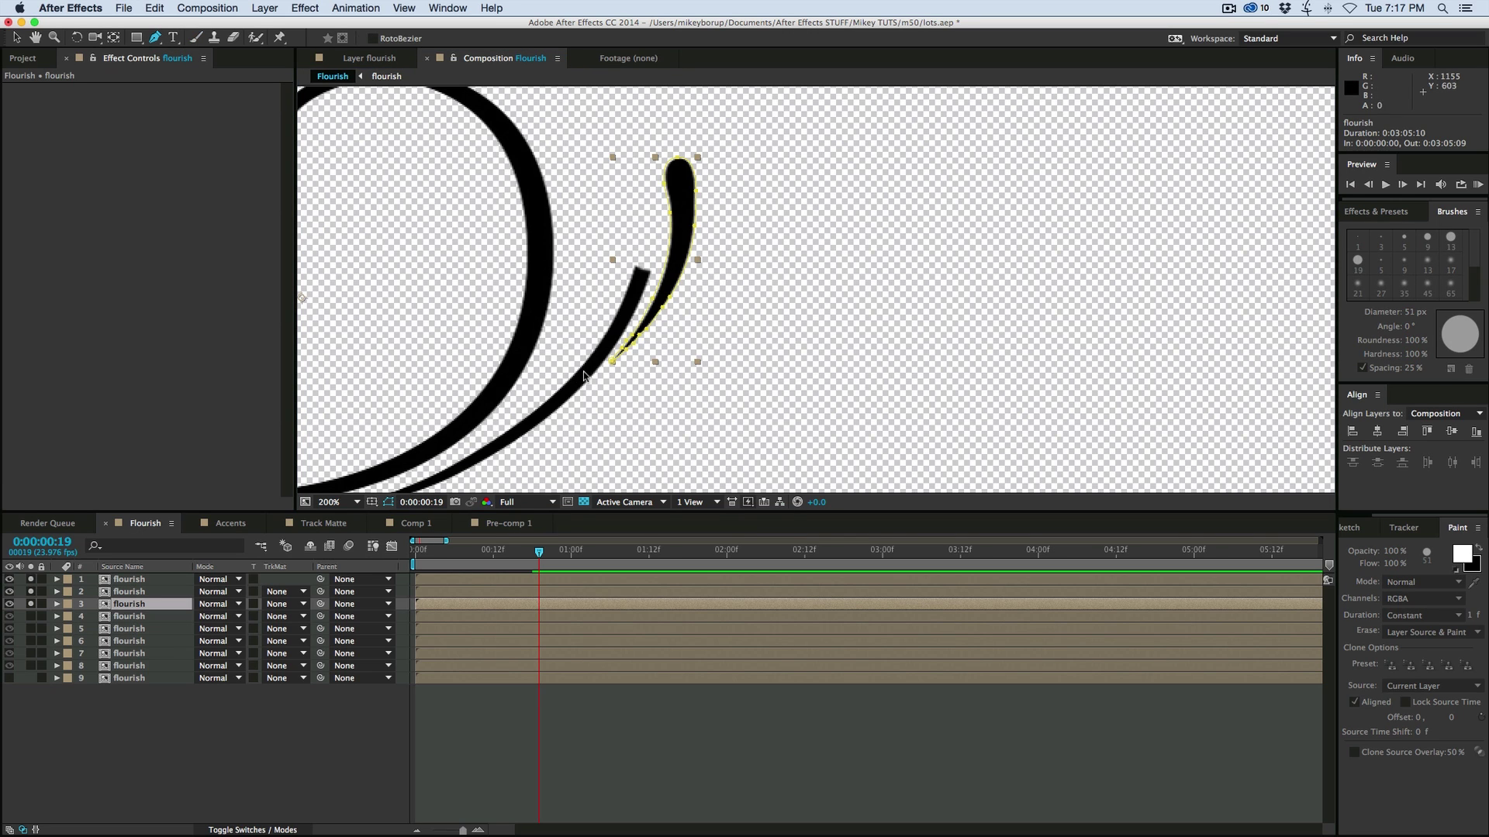
click(569, 369)
drag(618, 134, 724, 139)
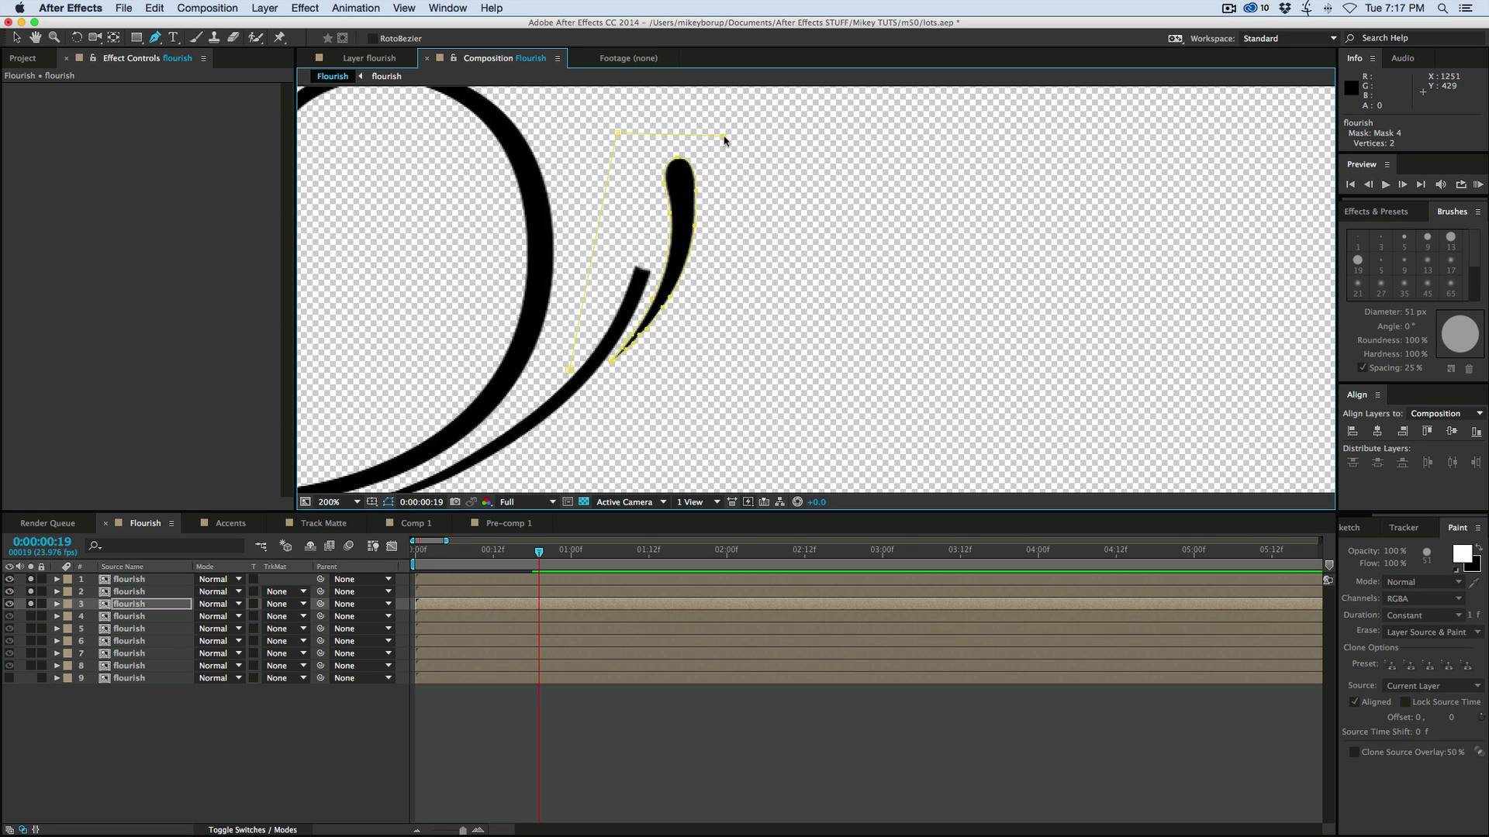
click(724, 138)
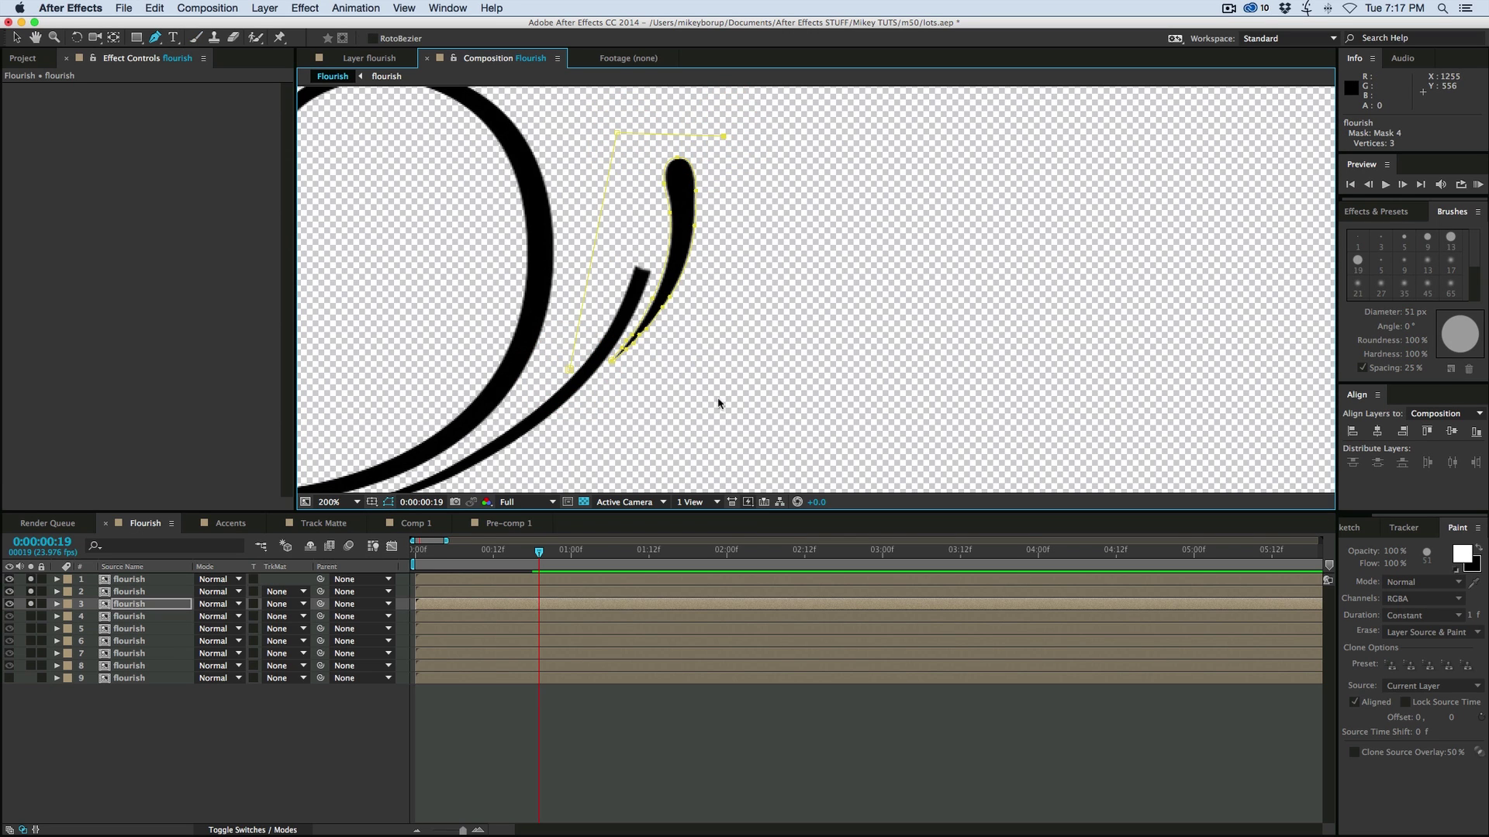
click(569, 369)
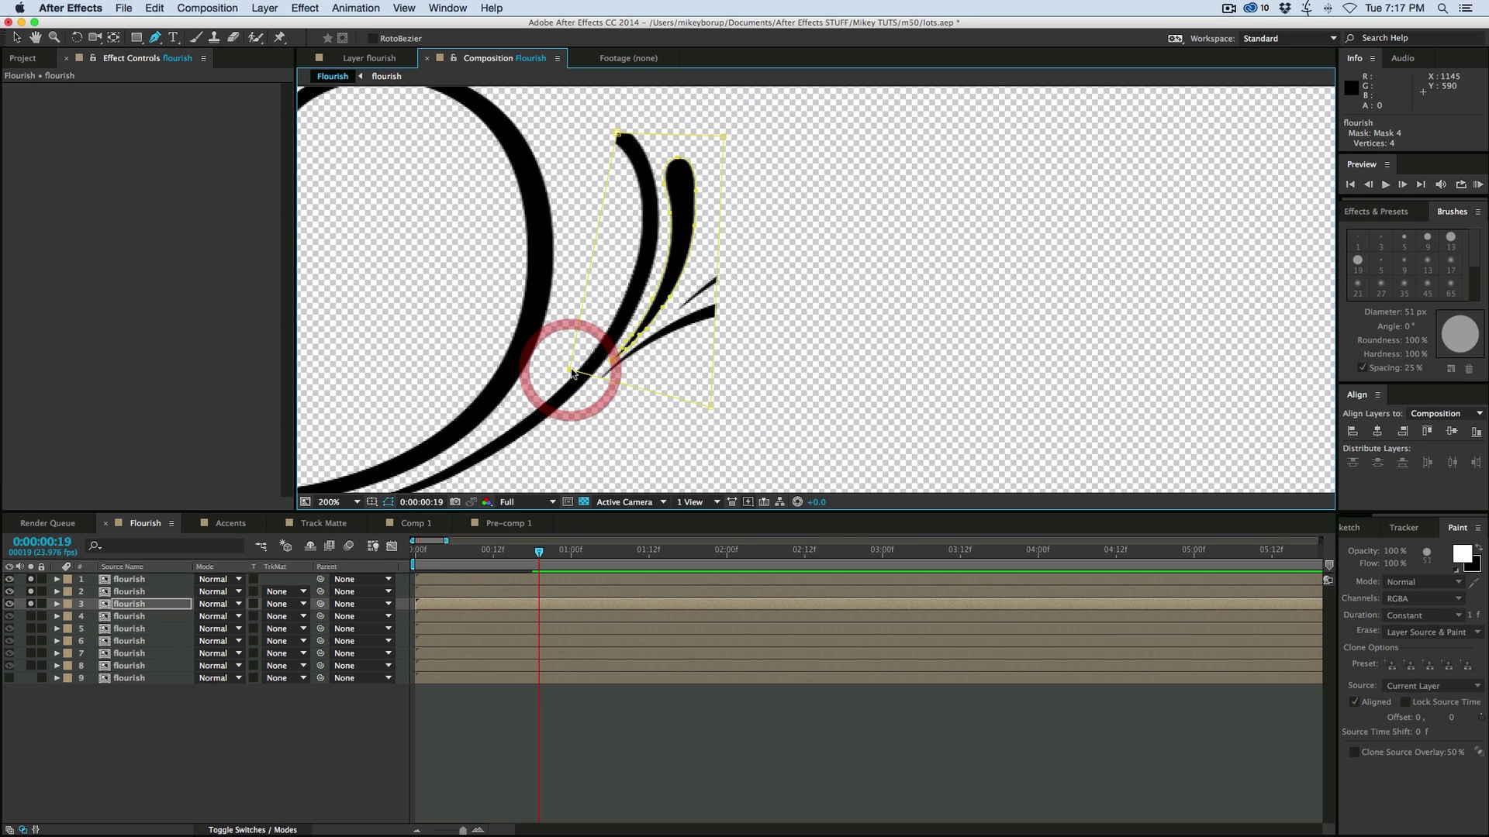
click(57, 604)
- Set Mask 4 to Intersect and pull its top edge down to hide the curl
click(219, 641)
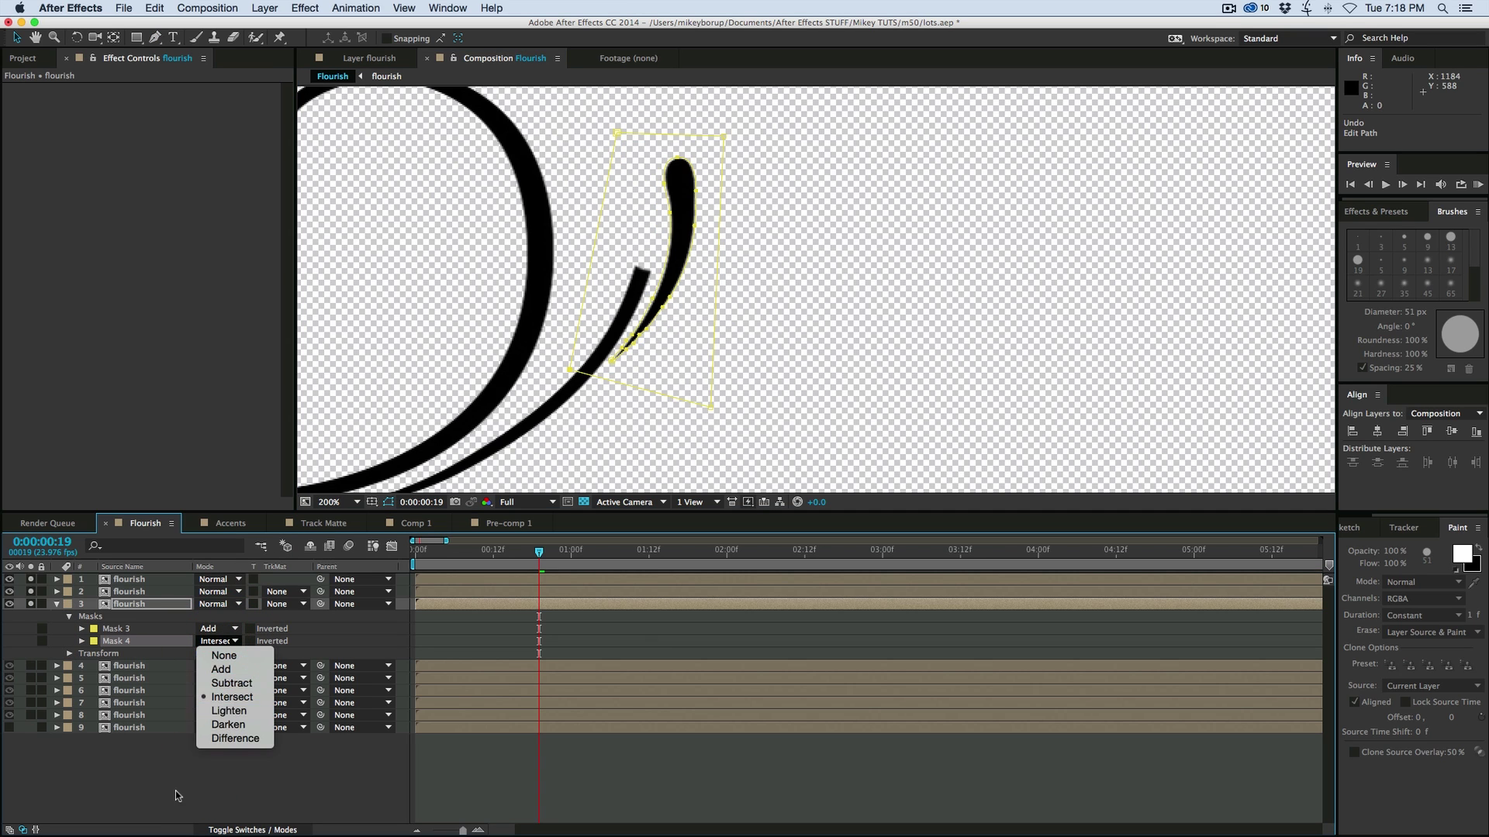
click(177, 794)
mouse_move(692, 136)
mouse_down()
mouse_move(693, 256)
mouse_move(661, 363)
mouse_move(711, 143)
mouse_move(654, 389)
mouse_move(712, 150)
mouse_move(648, 364)
mouse_up()
- Keyframe Mask 4's path so its top edge rises by 0:00:01:01, then preview
click(82, 642)
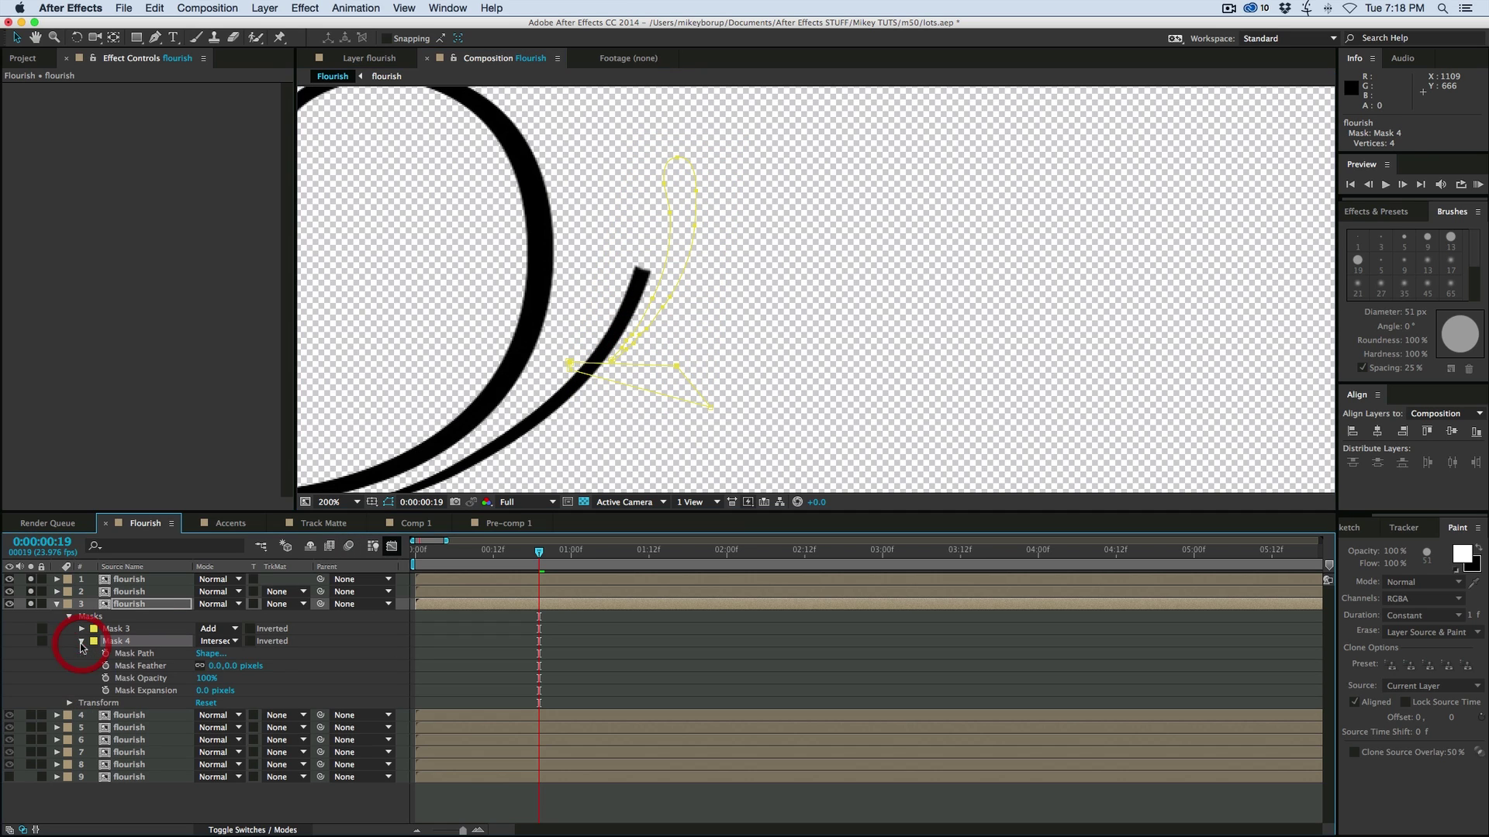
click(106, 654)
key(Page_Down)
key(Page_Down)
key(Page_Down)
key(Page_Down)
key(Page_Down)
key(Page_Down)
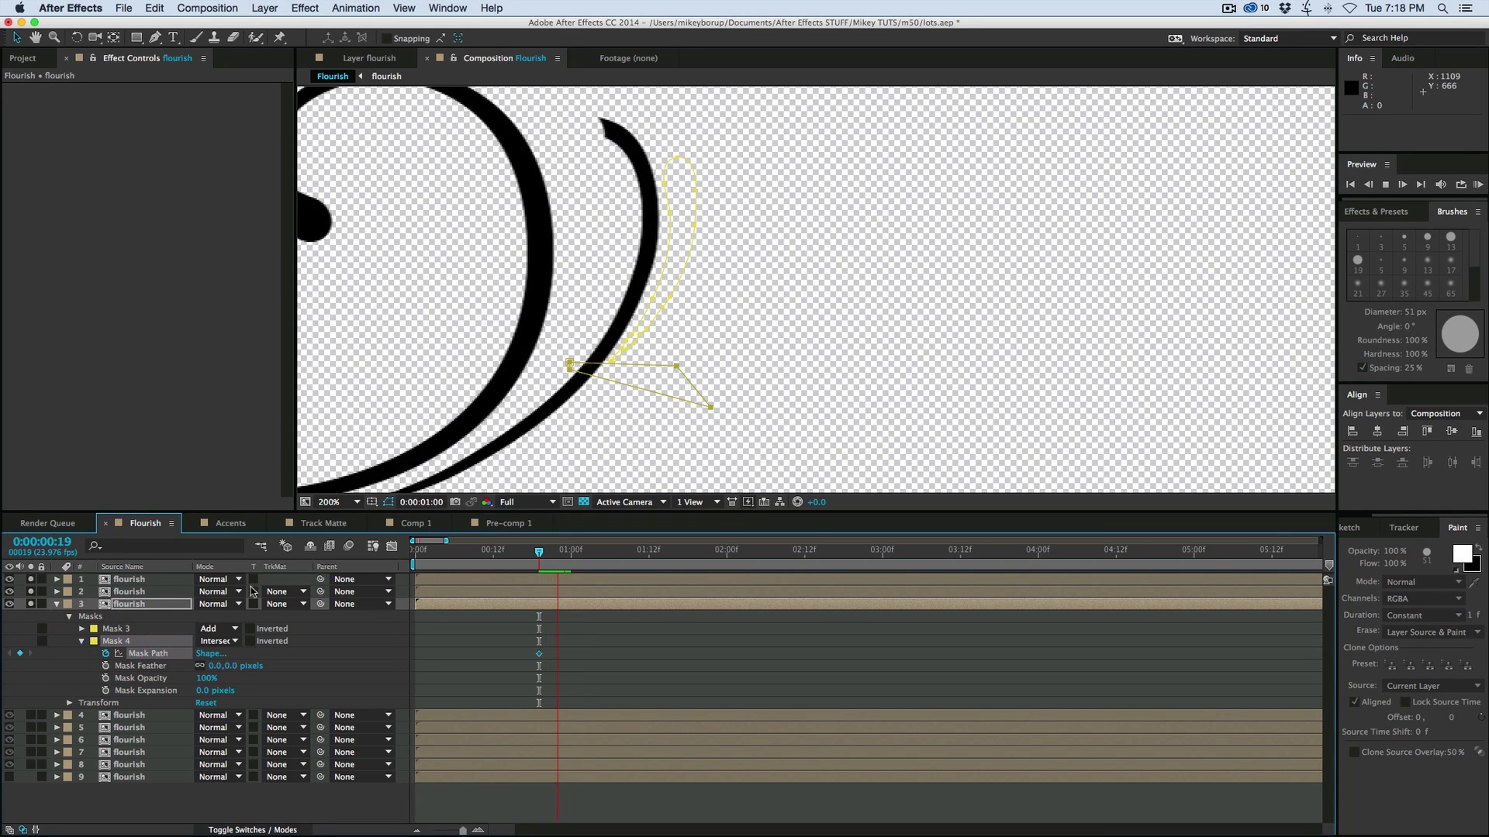
drag(663, 365, 704, 133)
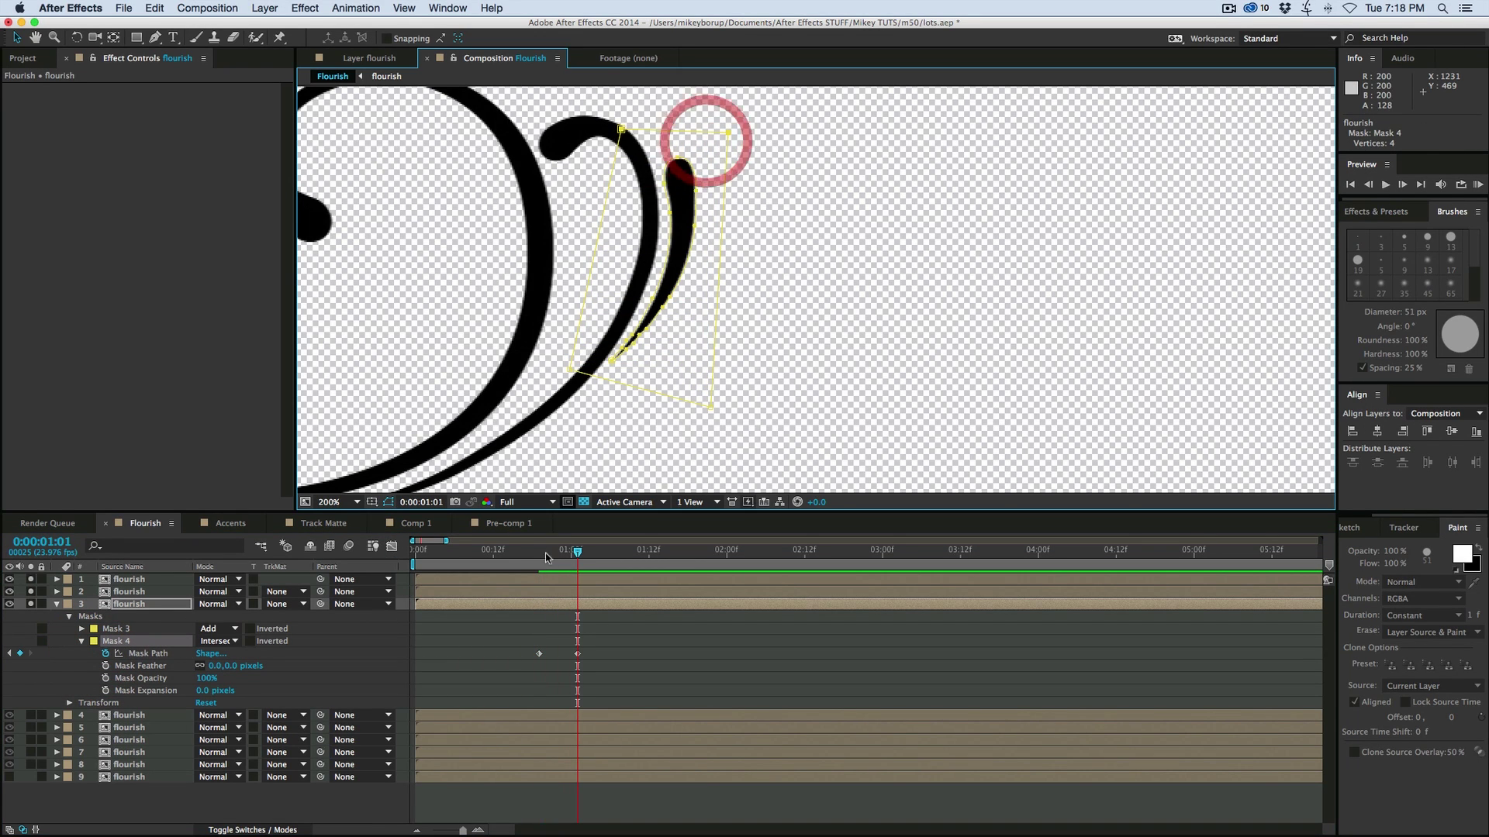
click(508, 556)
key(space)
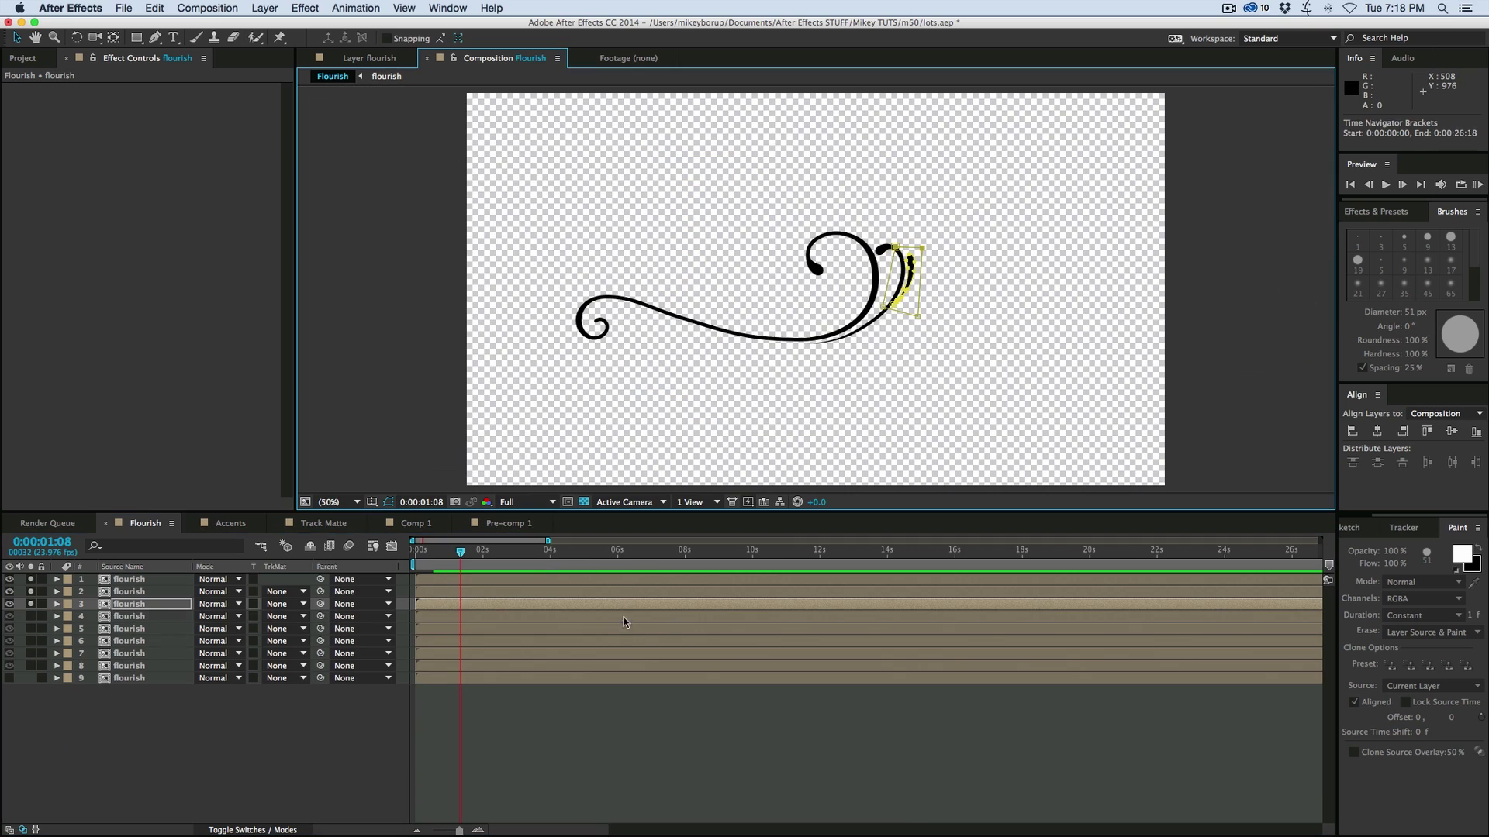
- Preview the reveal animation from the start of the composition
click(565, 701)
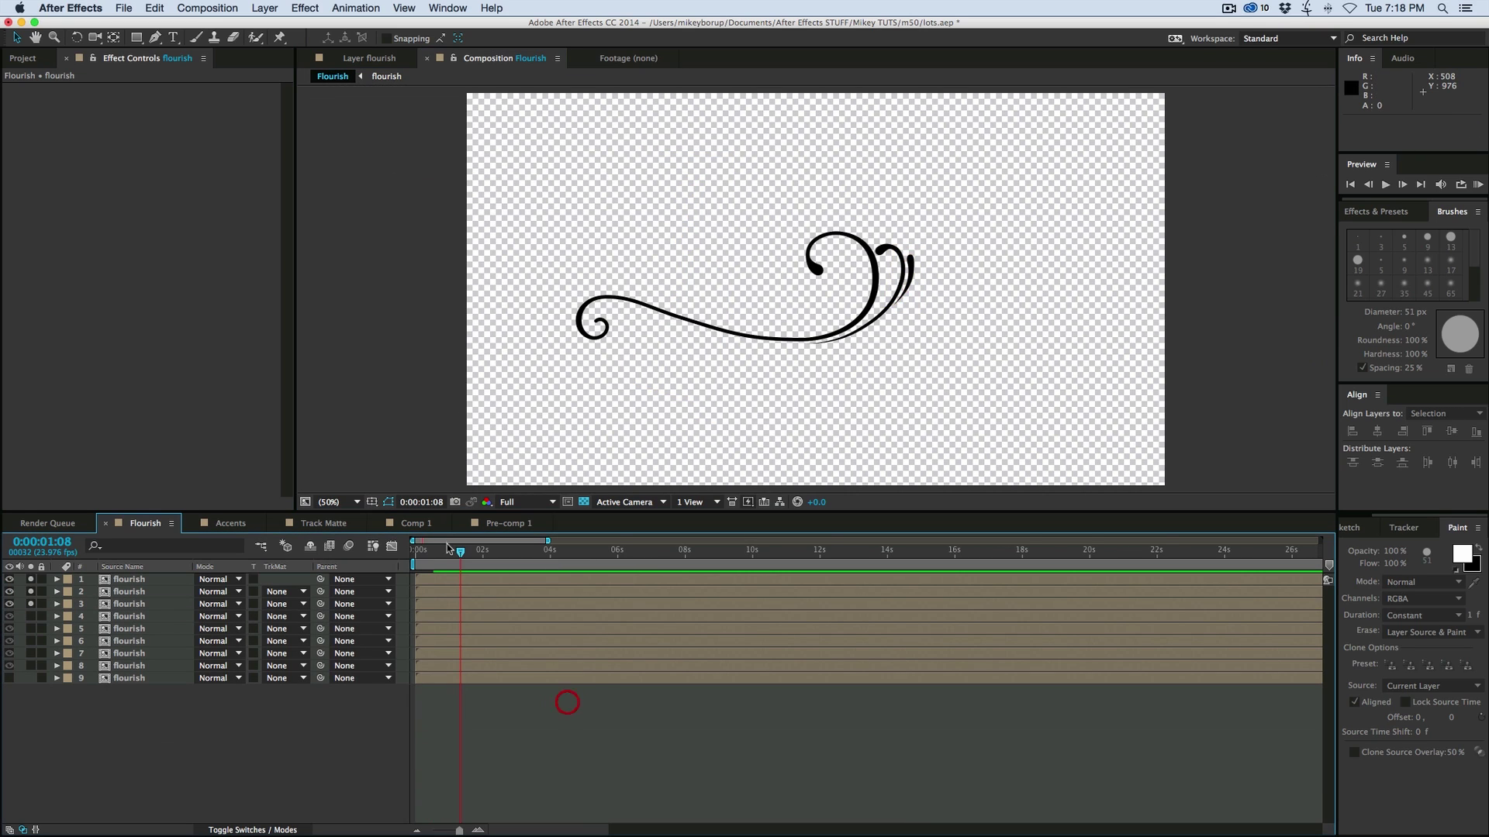
key(Home)
click(354, 552)
key(space)
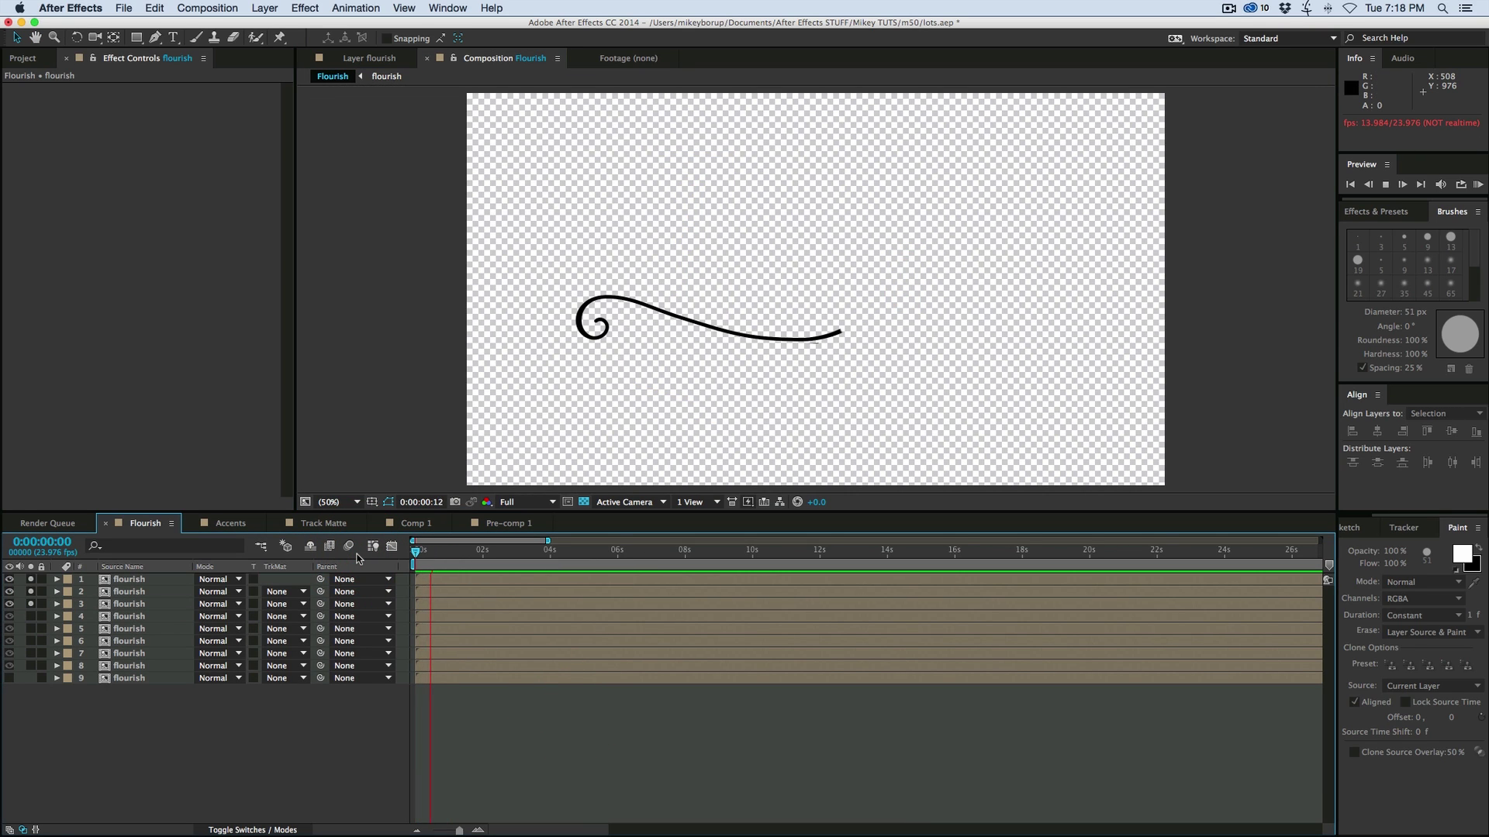
key(space)
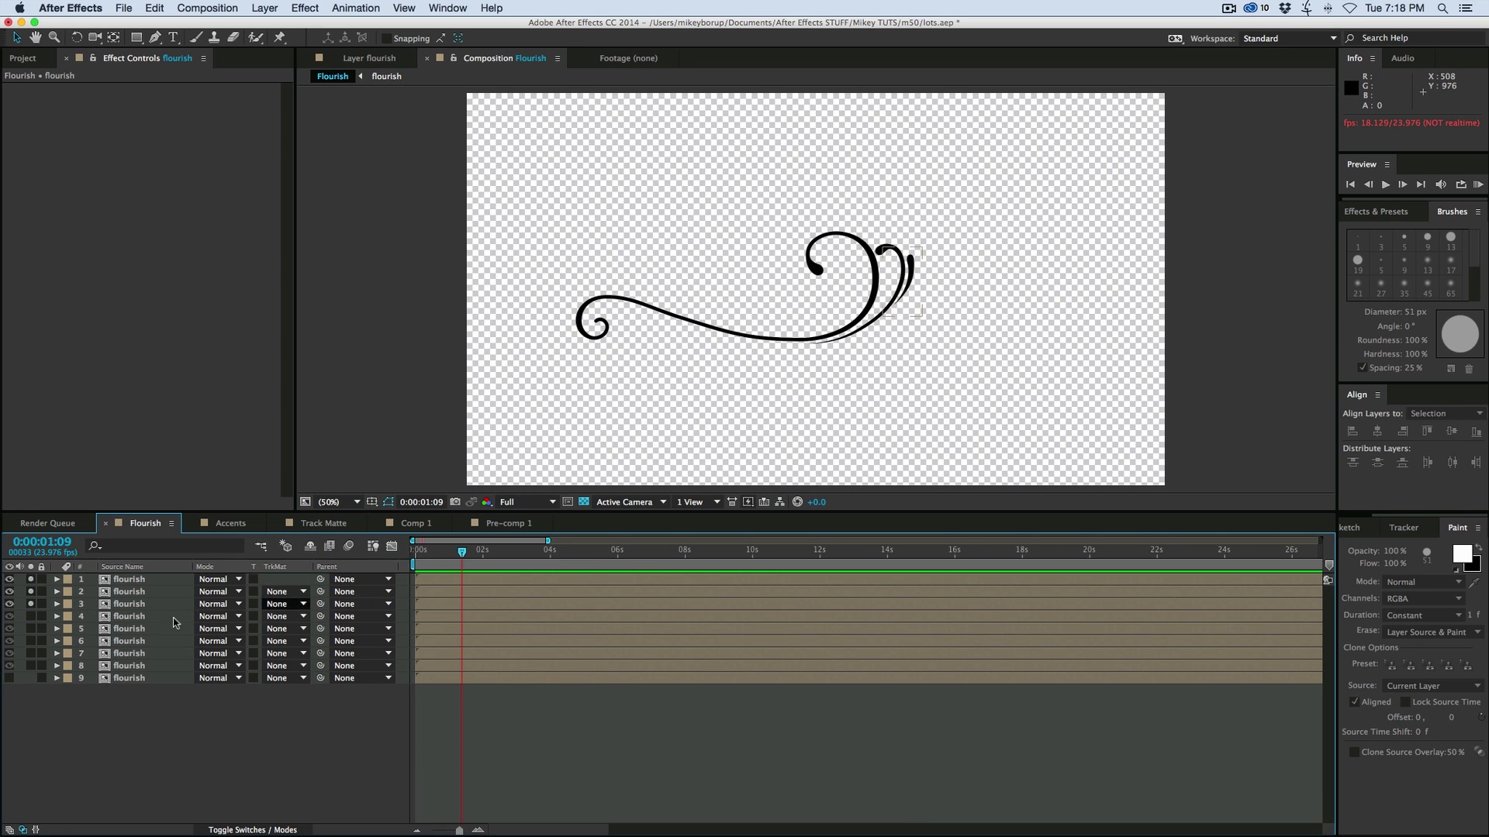
- Make layer 4's right-hand curl visible again
click(30, 616)
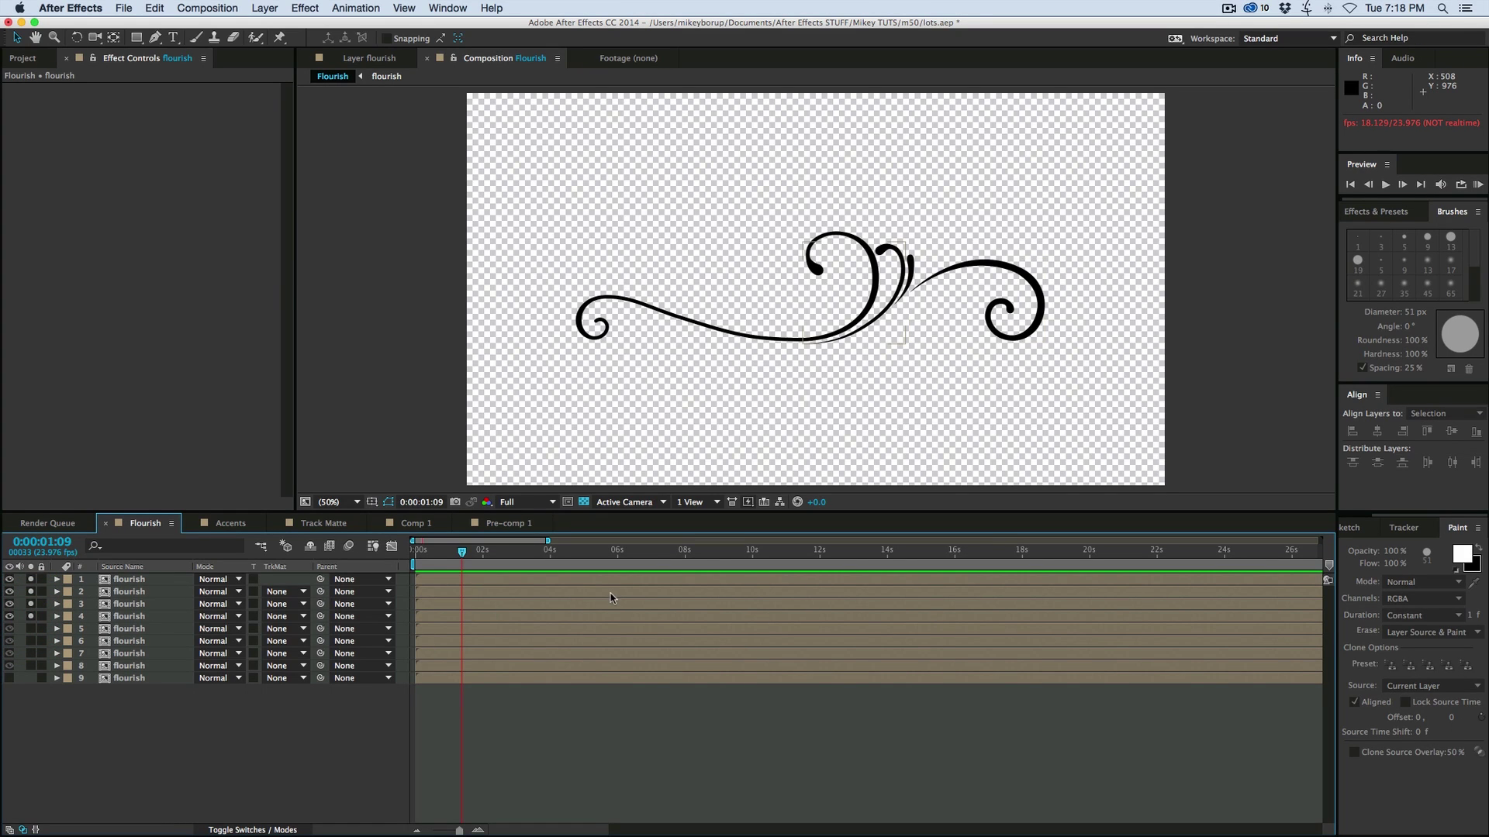
key(Page_Up)
key(Page_Up)
mouse_move(320, 579)
mouse_down()
mouse_move(309, 600)
mouse_move(345, 583)
mouse_up()
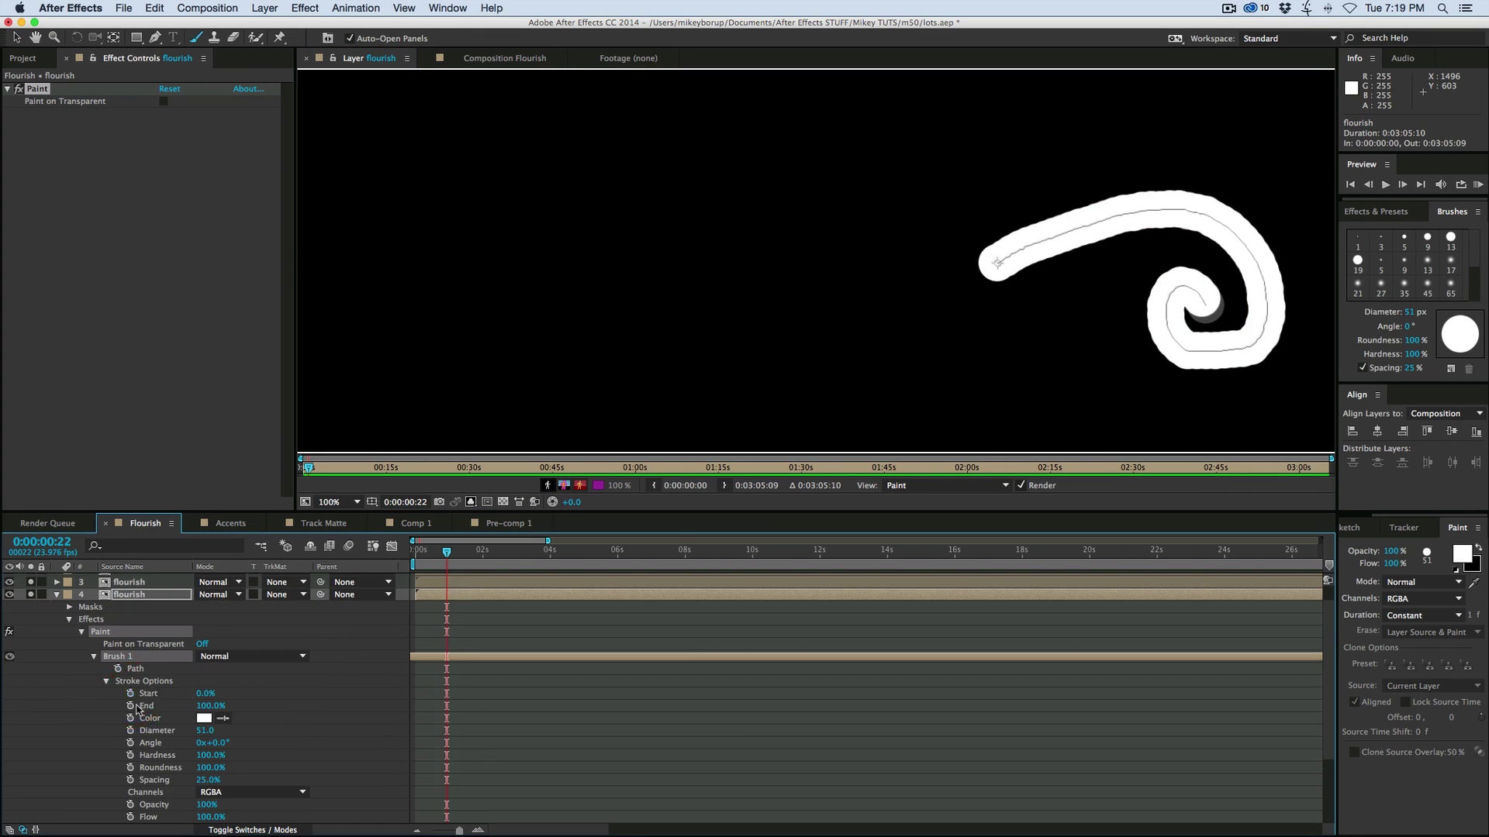
- Paint a white Silhouette Luma stroke along the long swoosh and adjust its Spacing
click(302, 656)
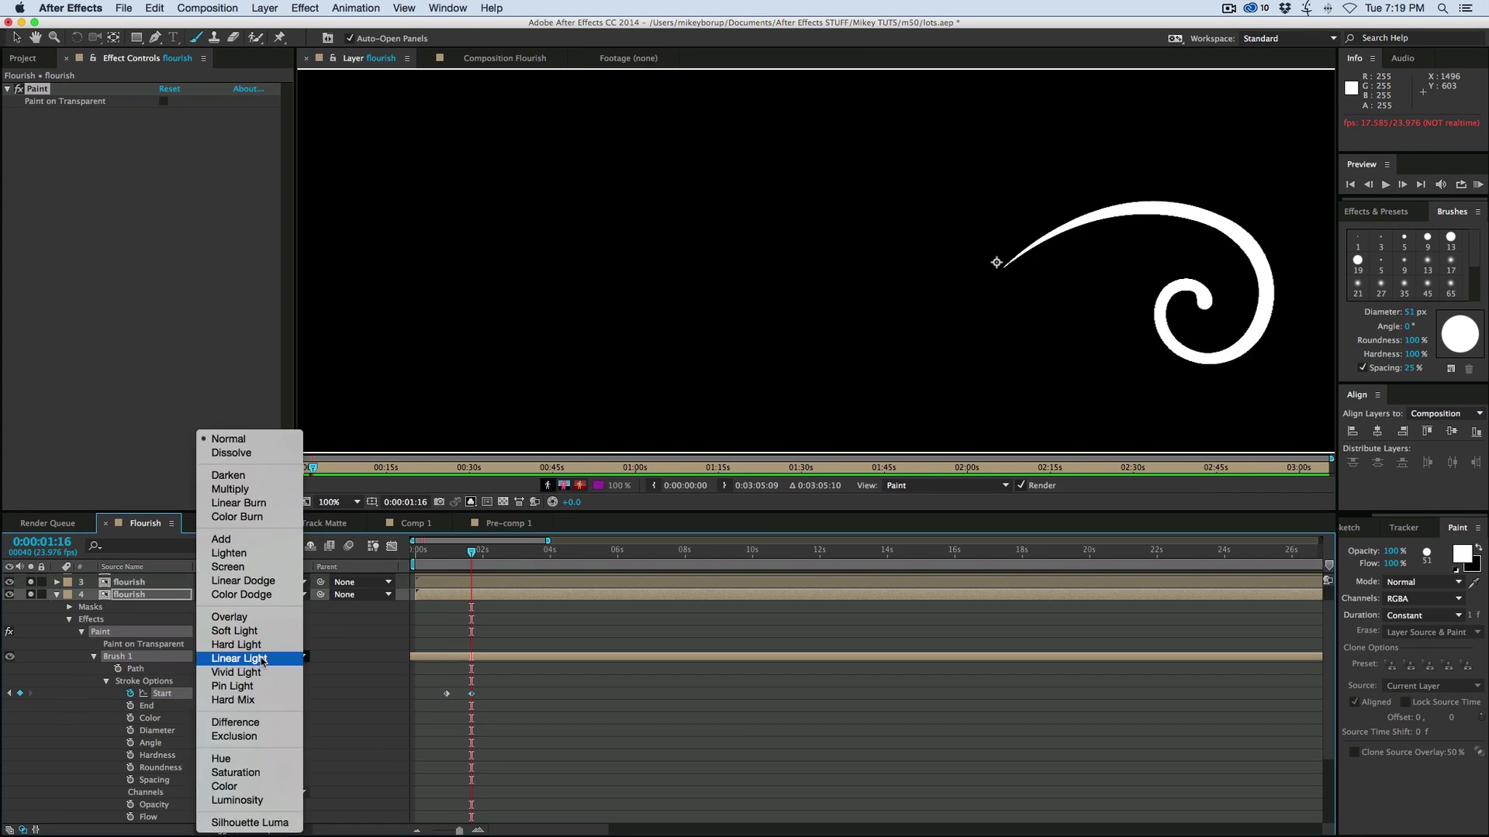
click(233, 820)
click(179, 779)
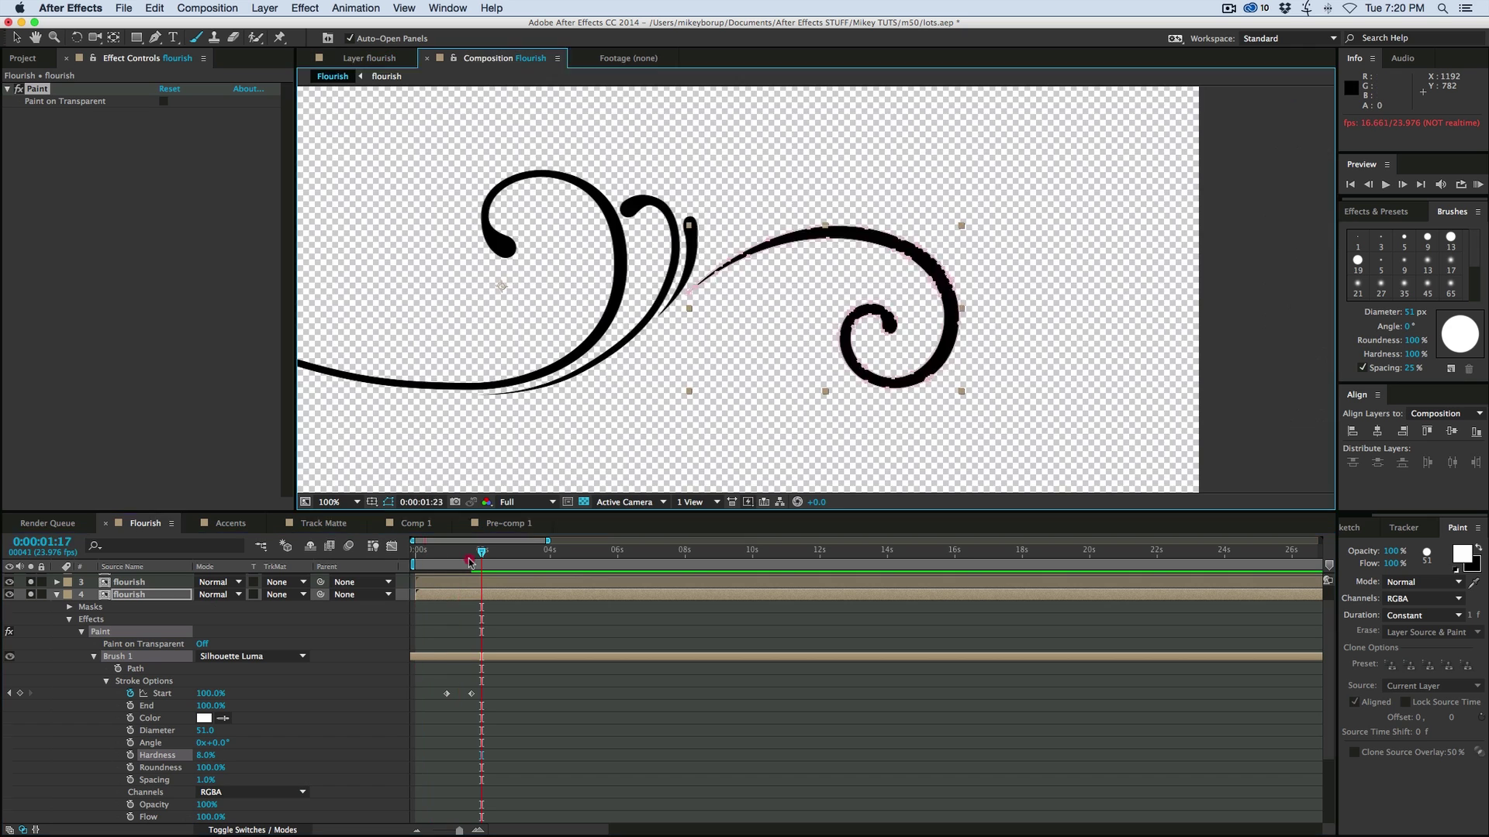
key(space)
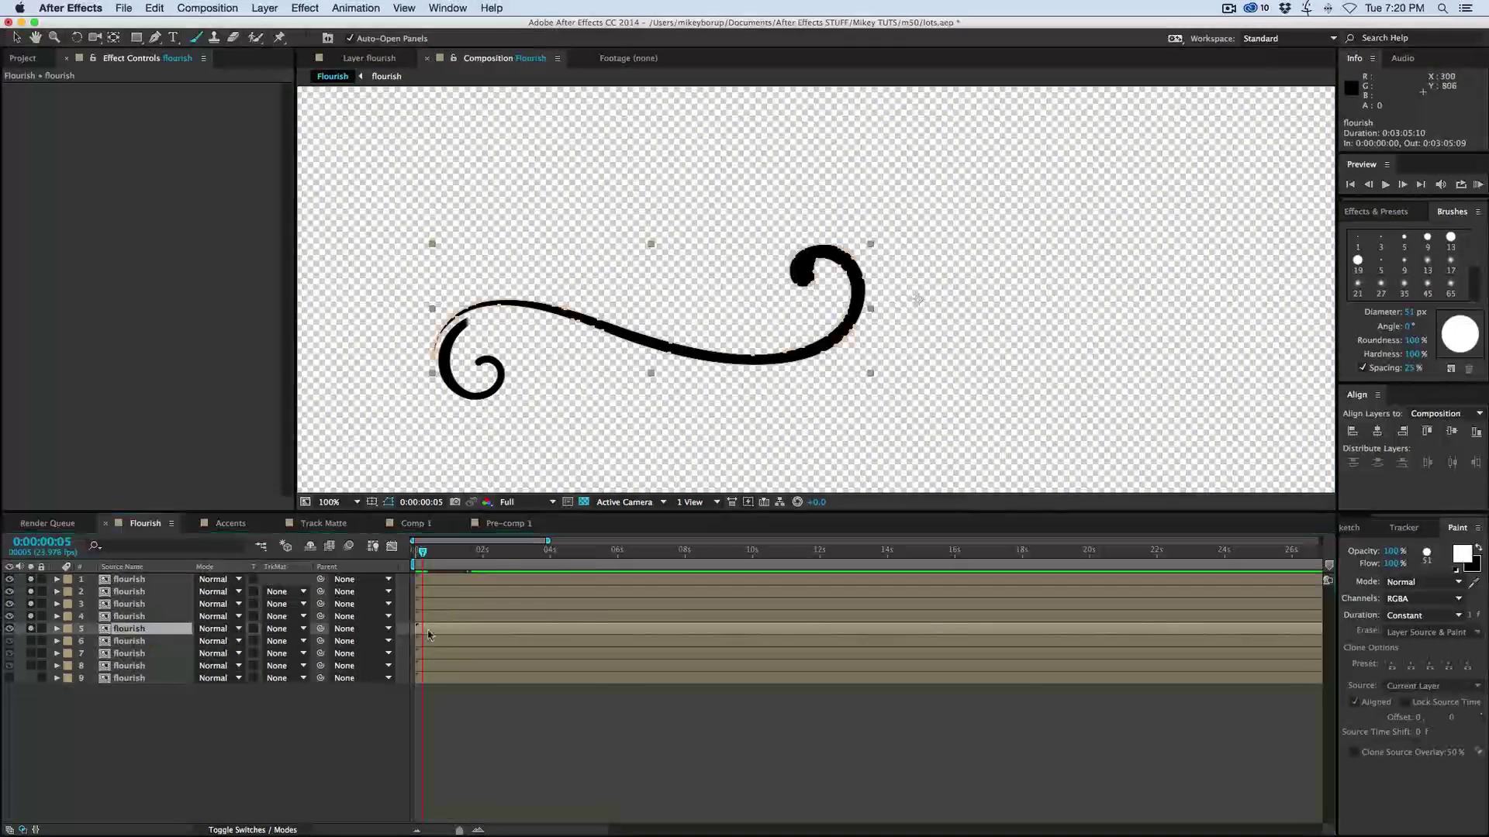
drag(475, 273, 701, 246)
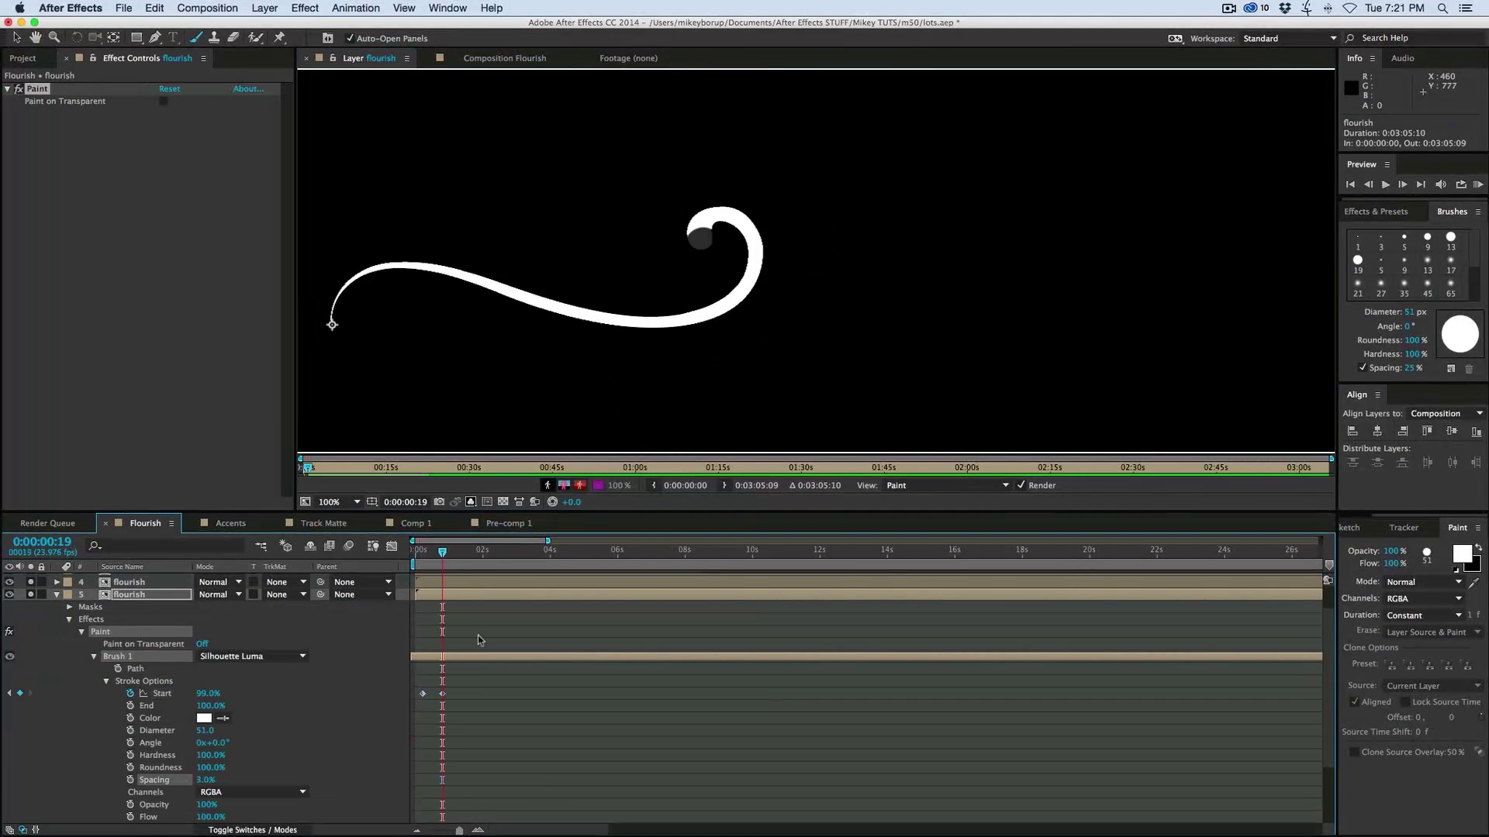
drag(208, 780, 375, 791)
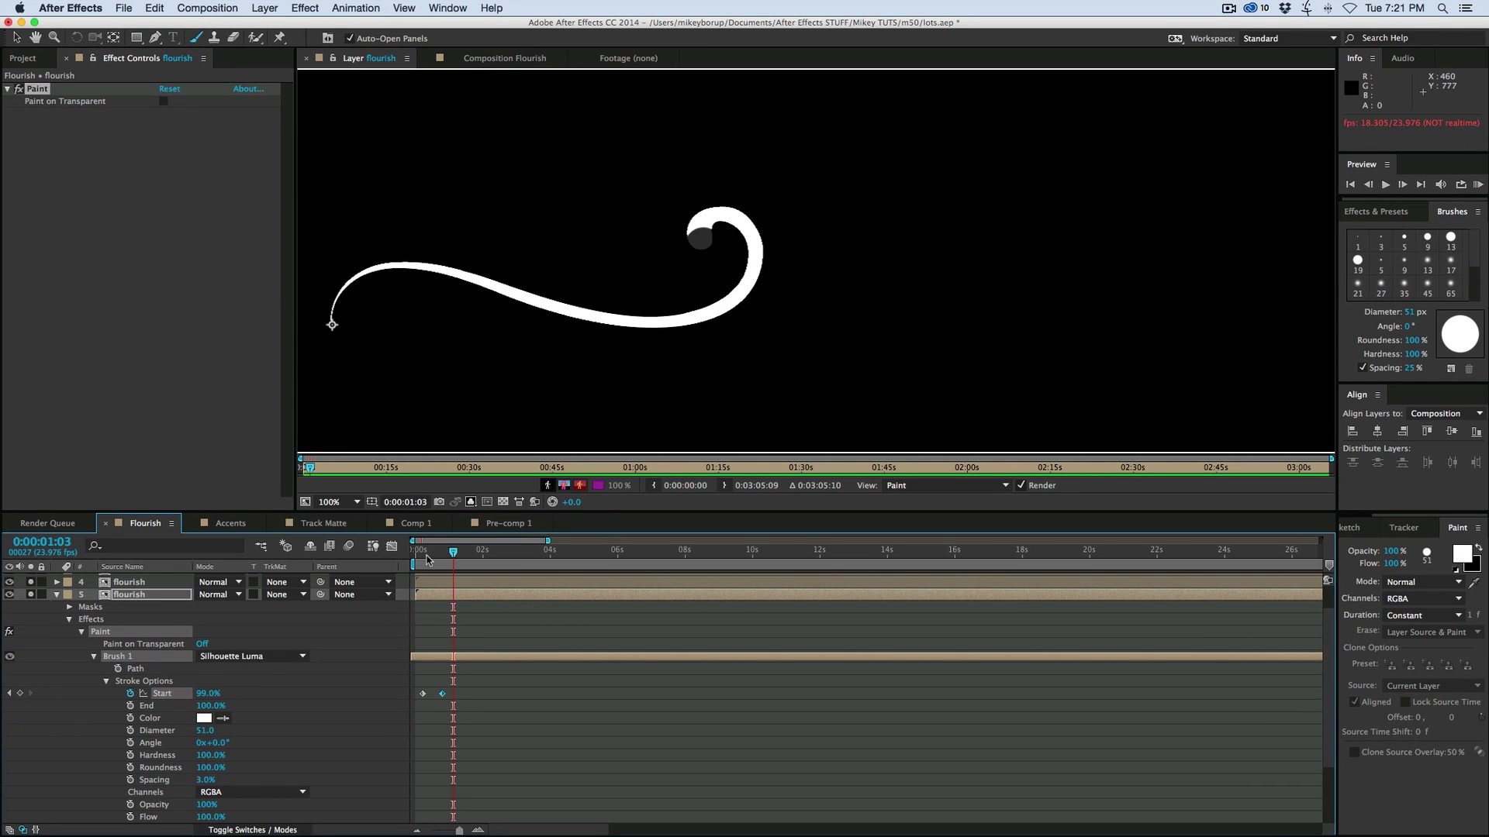
- Preview the draw-on in the composition view and expand Brush 1's properties
click(495, 59)
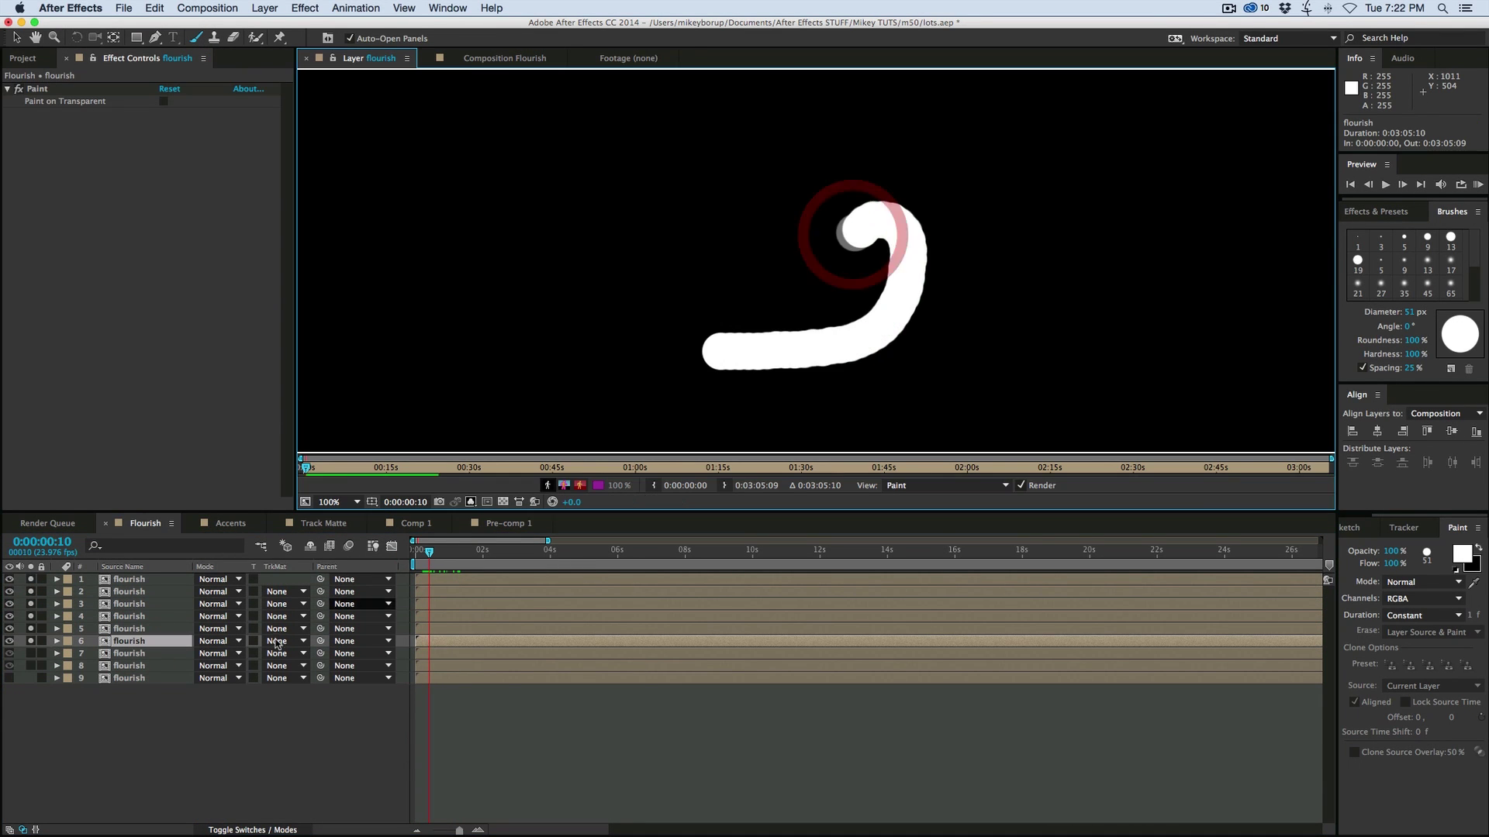
click(107, 728)
click(107, 729)
scroll(107, 730, down, 1)
key(space)
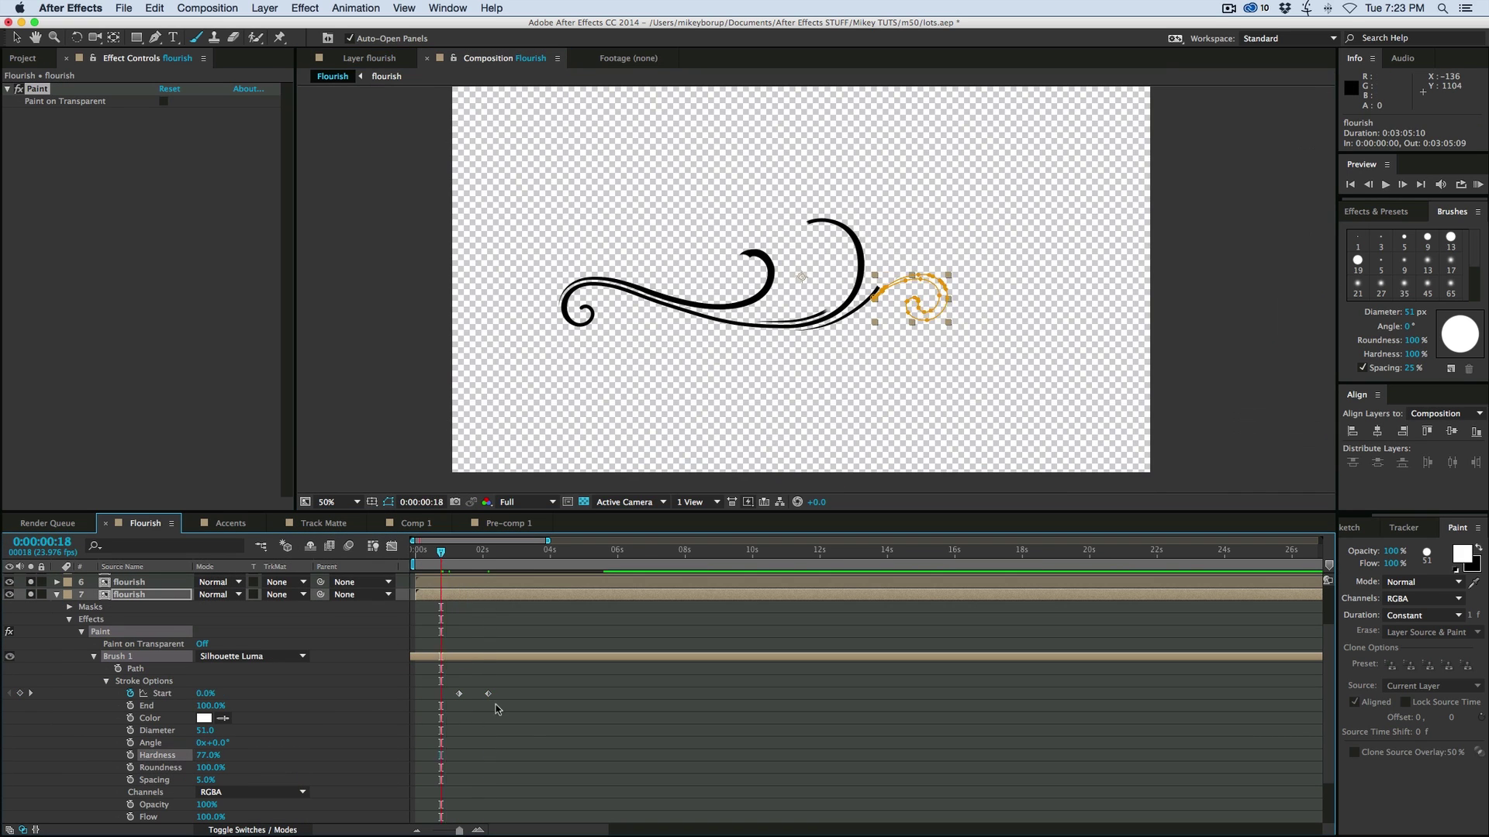
click(482, 708)
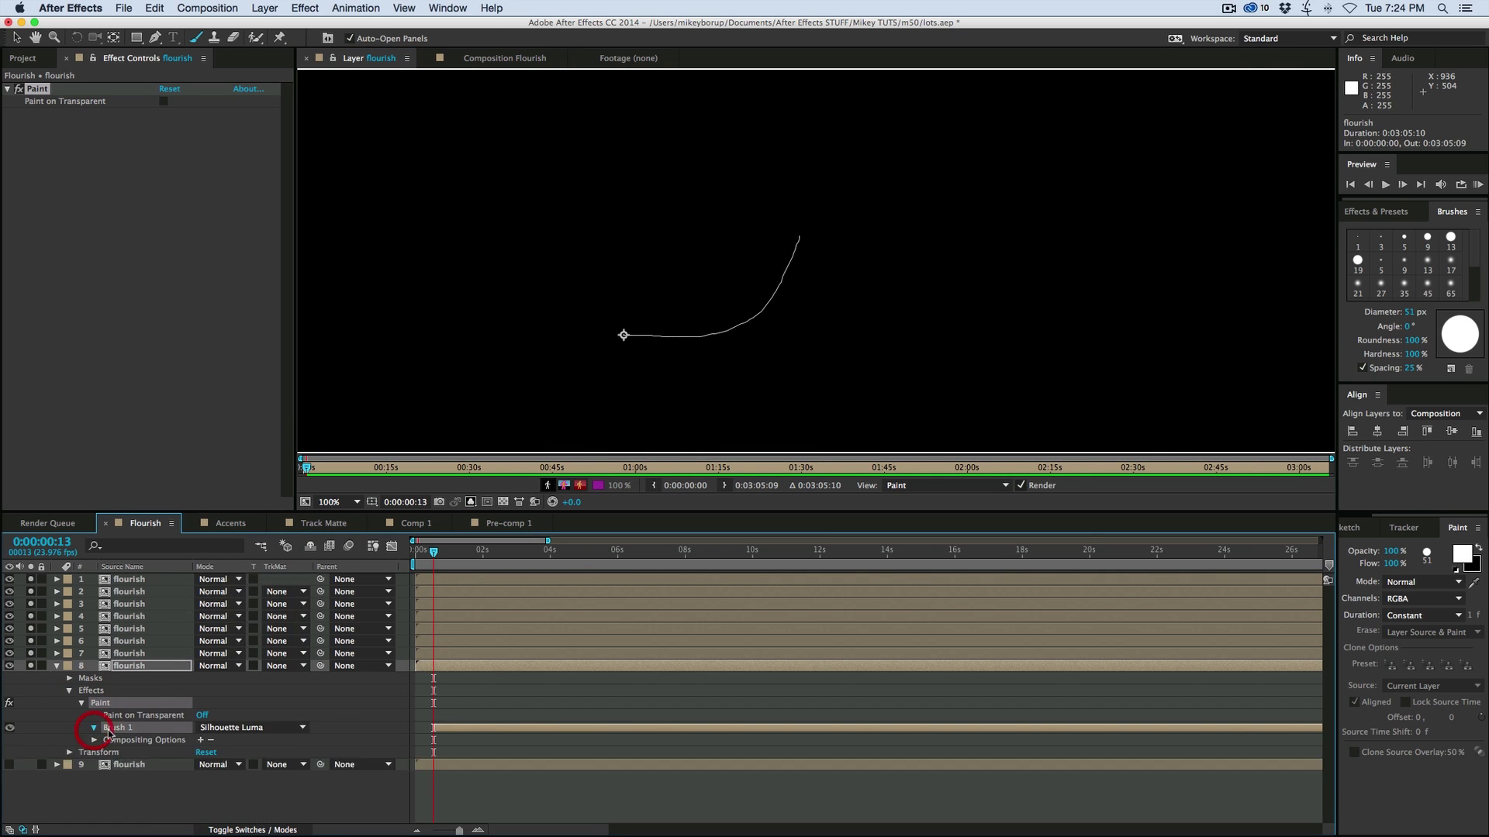
scroll(360, 721, down, 2)
click(383, 697)
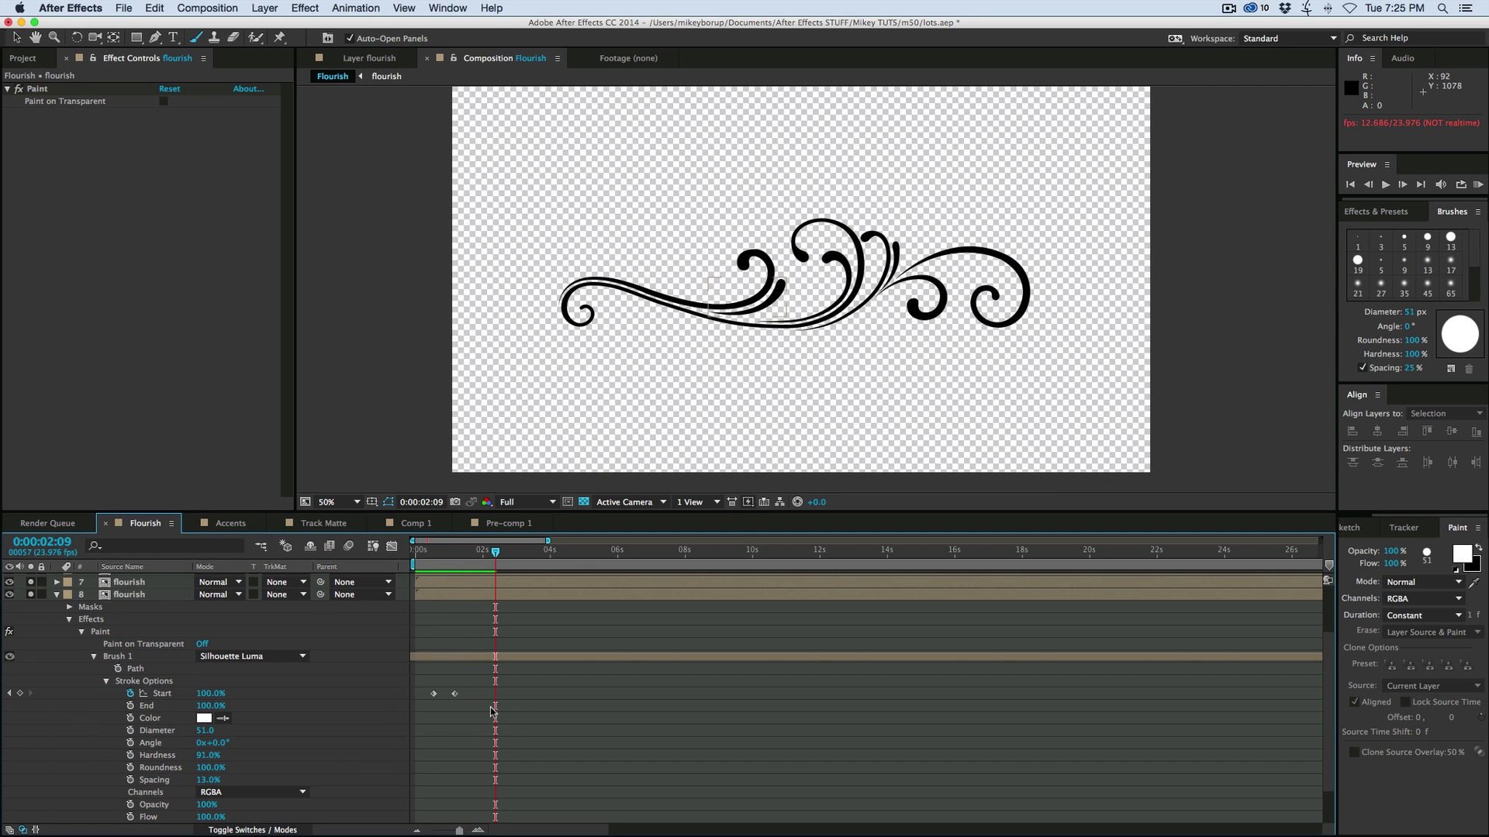
- Stop playback and collapse the layer 8 and layer 5 properties
key(space)
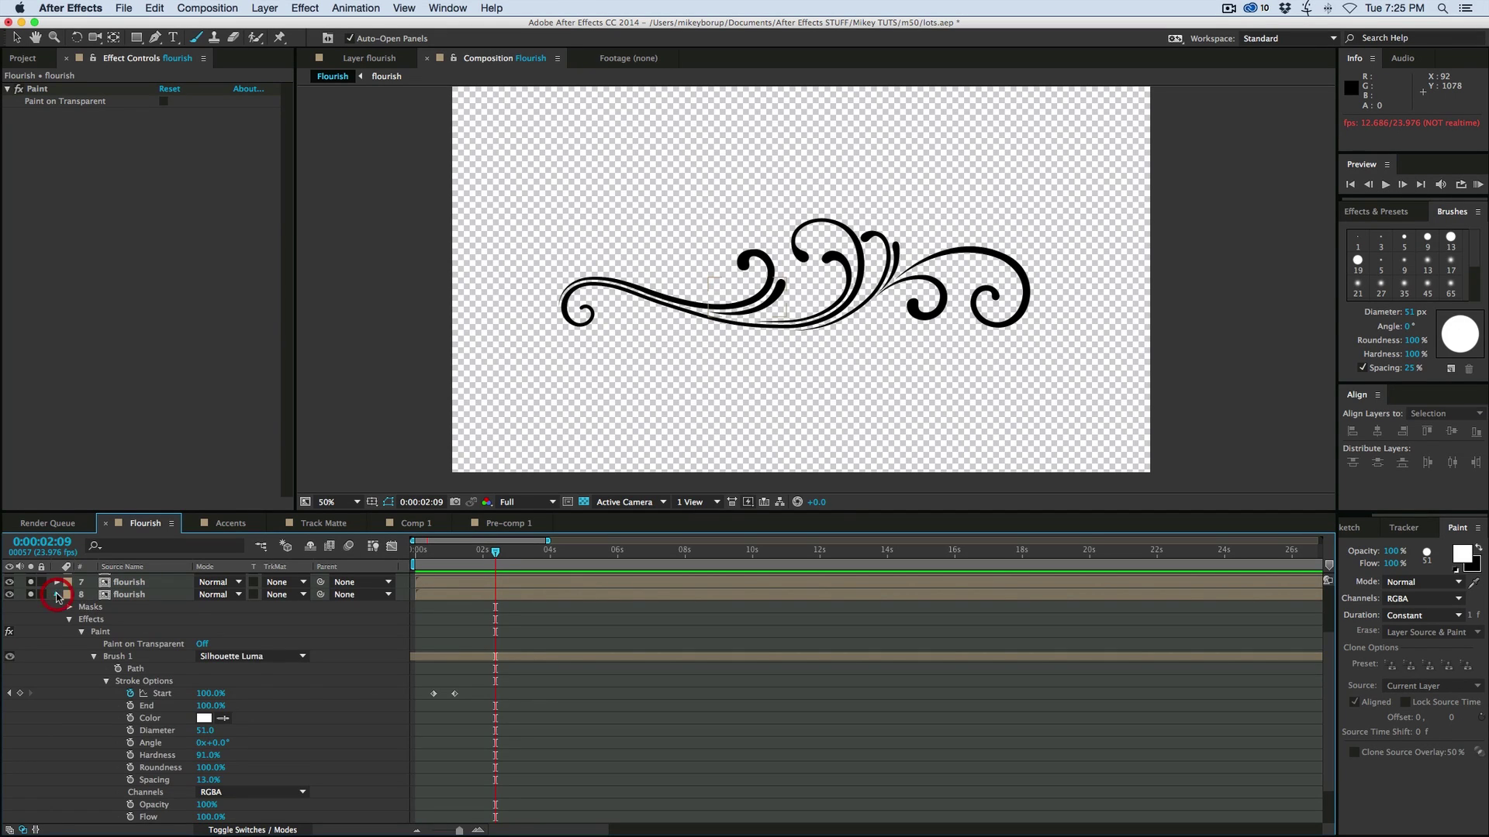
click(56, 595)
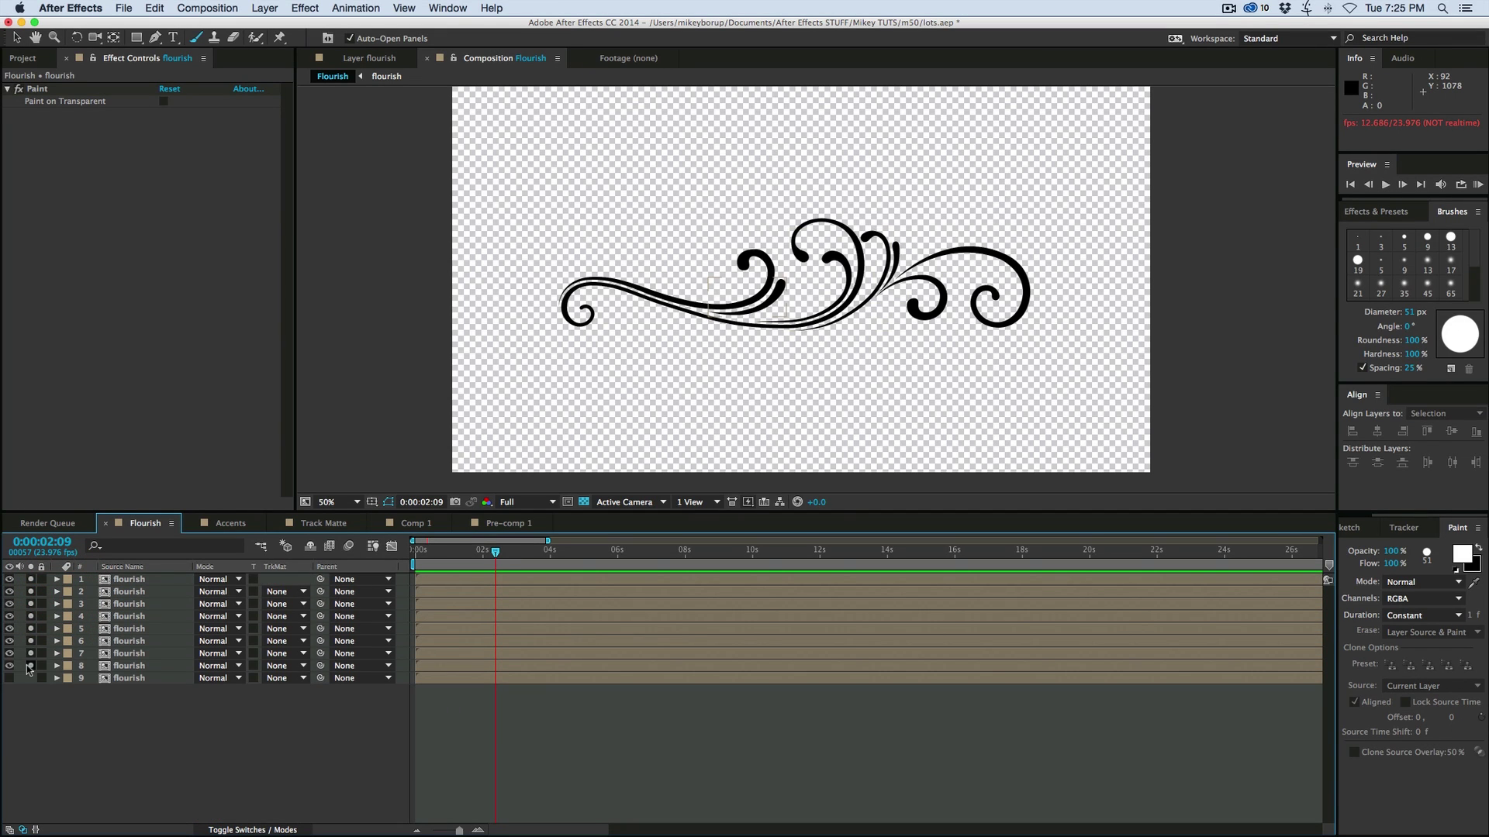
click(31, 580)
click(57, 628)
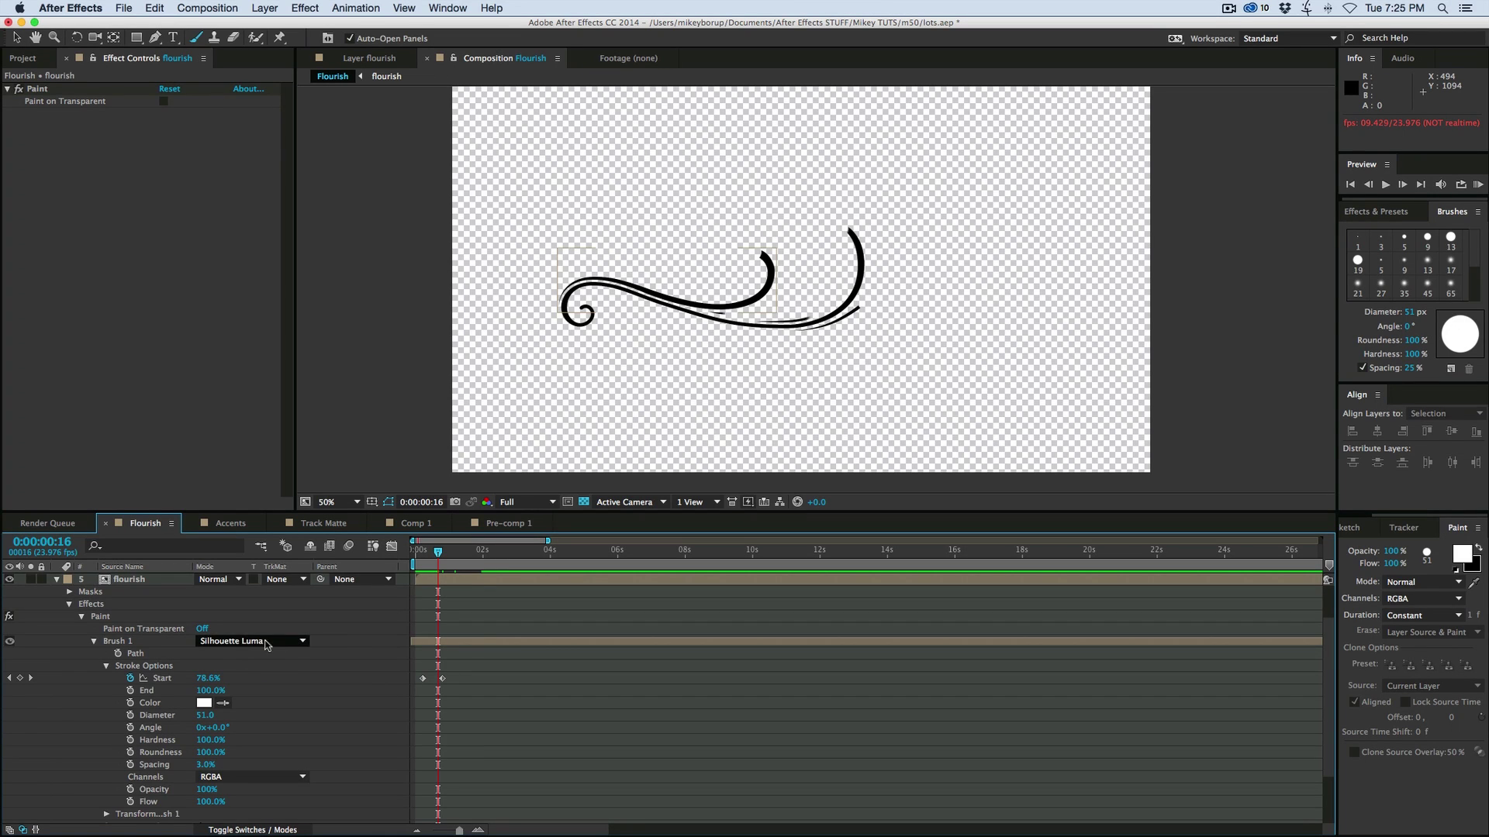
click(57, 579)
- Play the full draw-on animation, then solo layer 1 at 0:00:00:19
drag(439, 552, 415, 552)
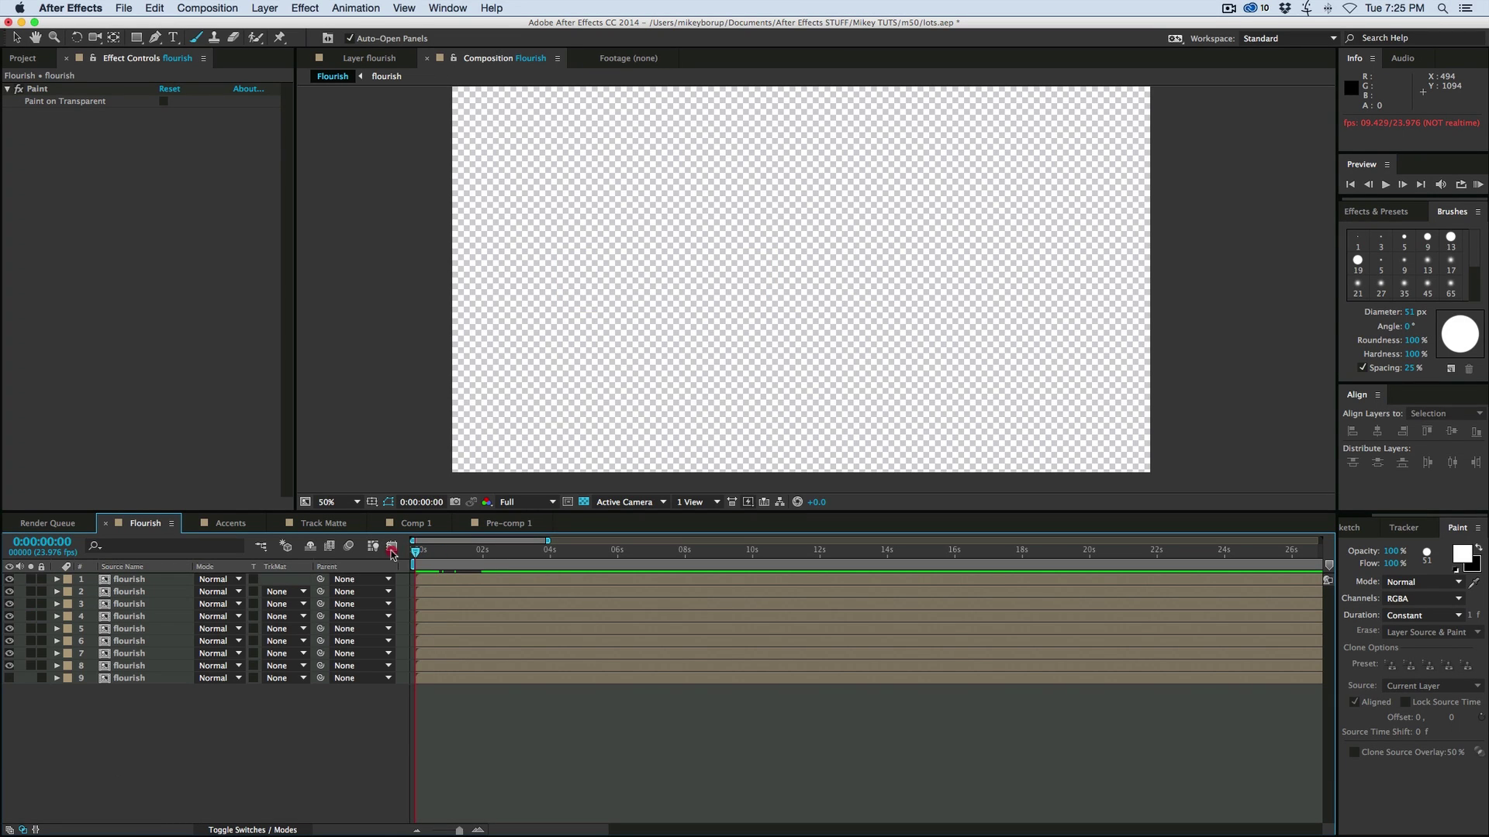
click(464, 752)
key(space)
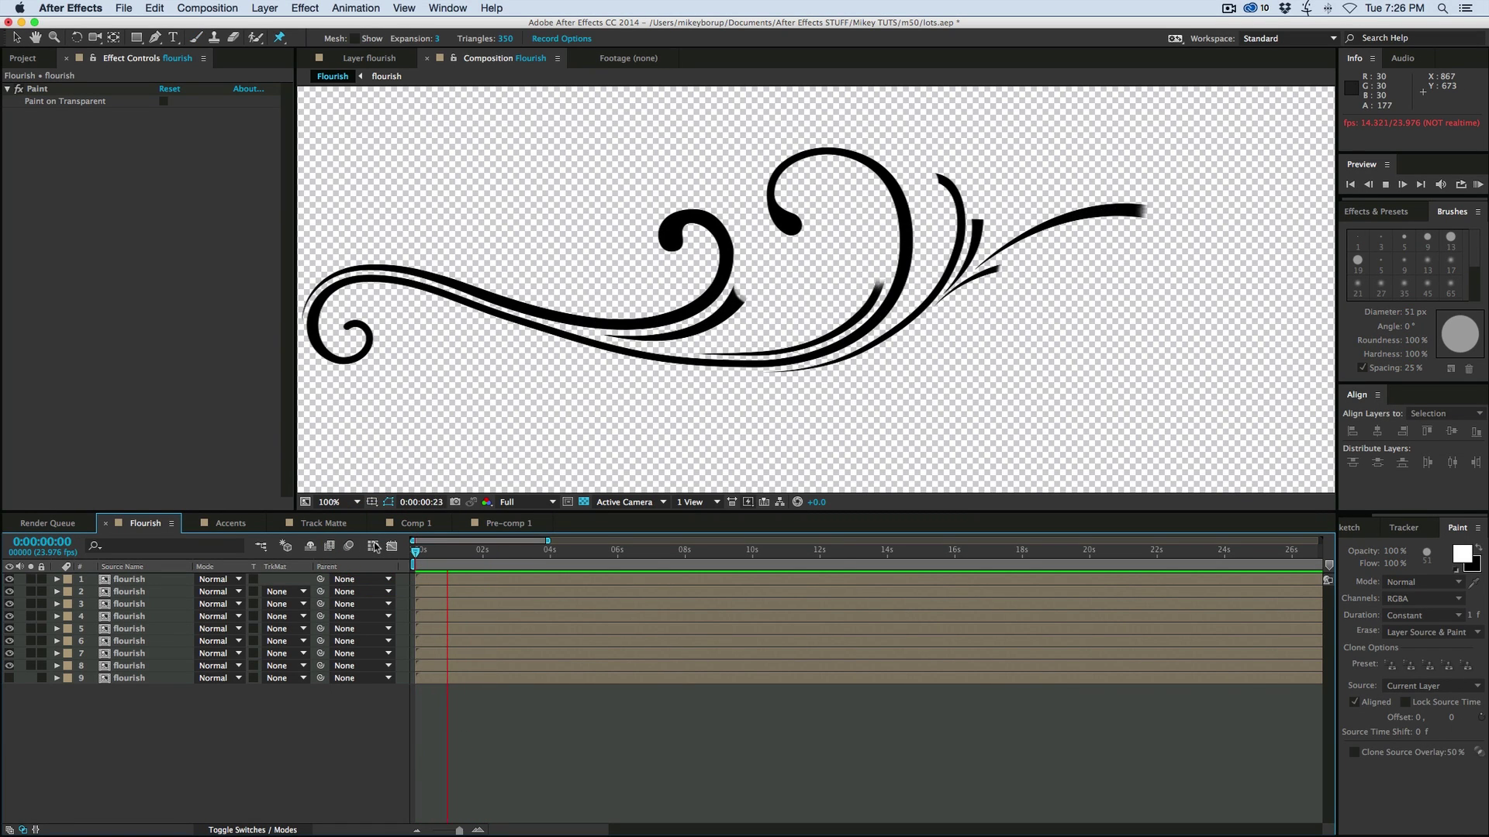
key(space)
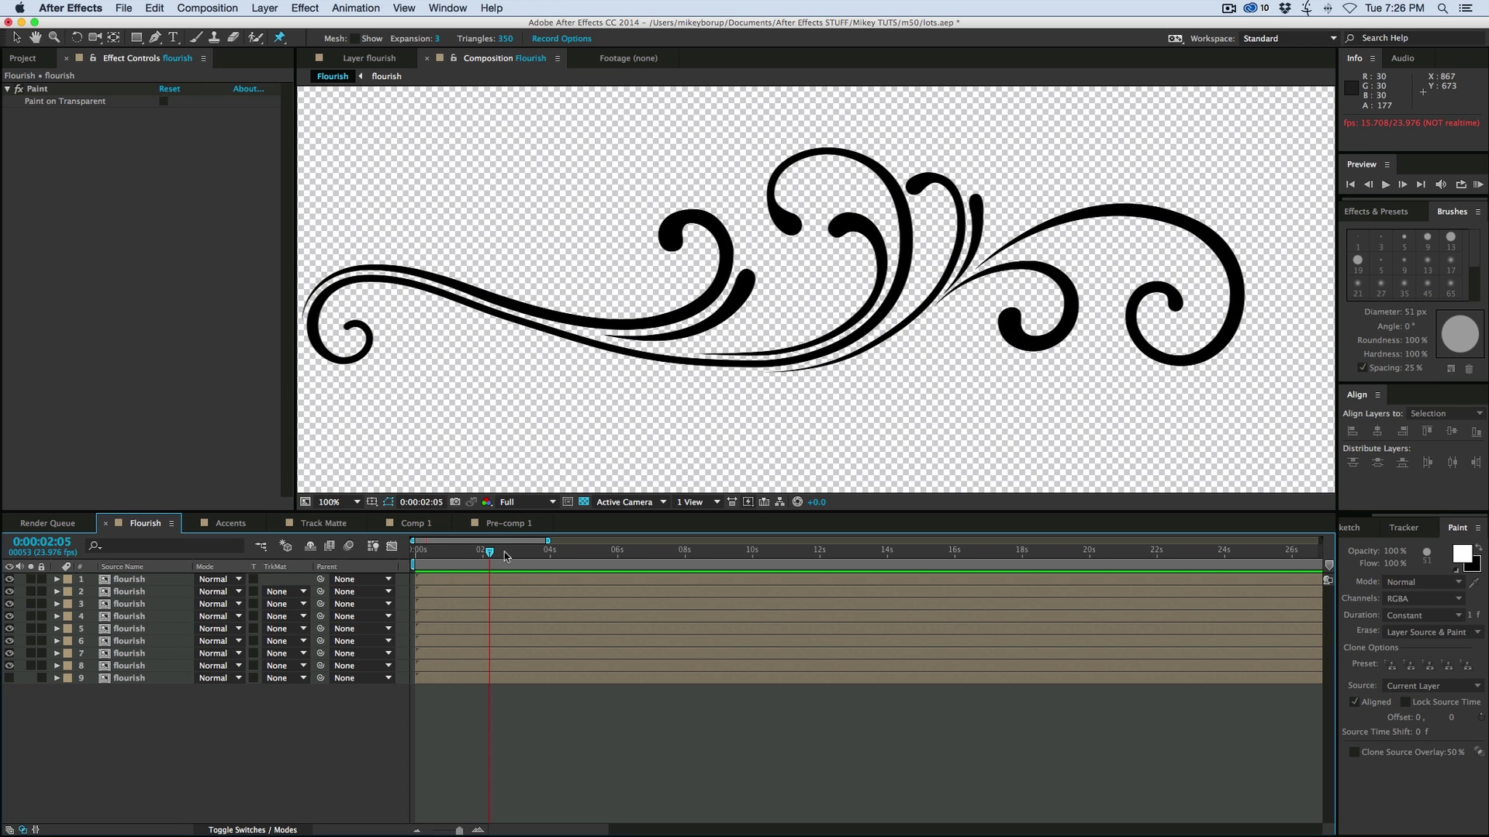
drag(492, 556, 442, 552)
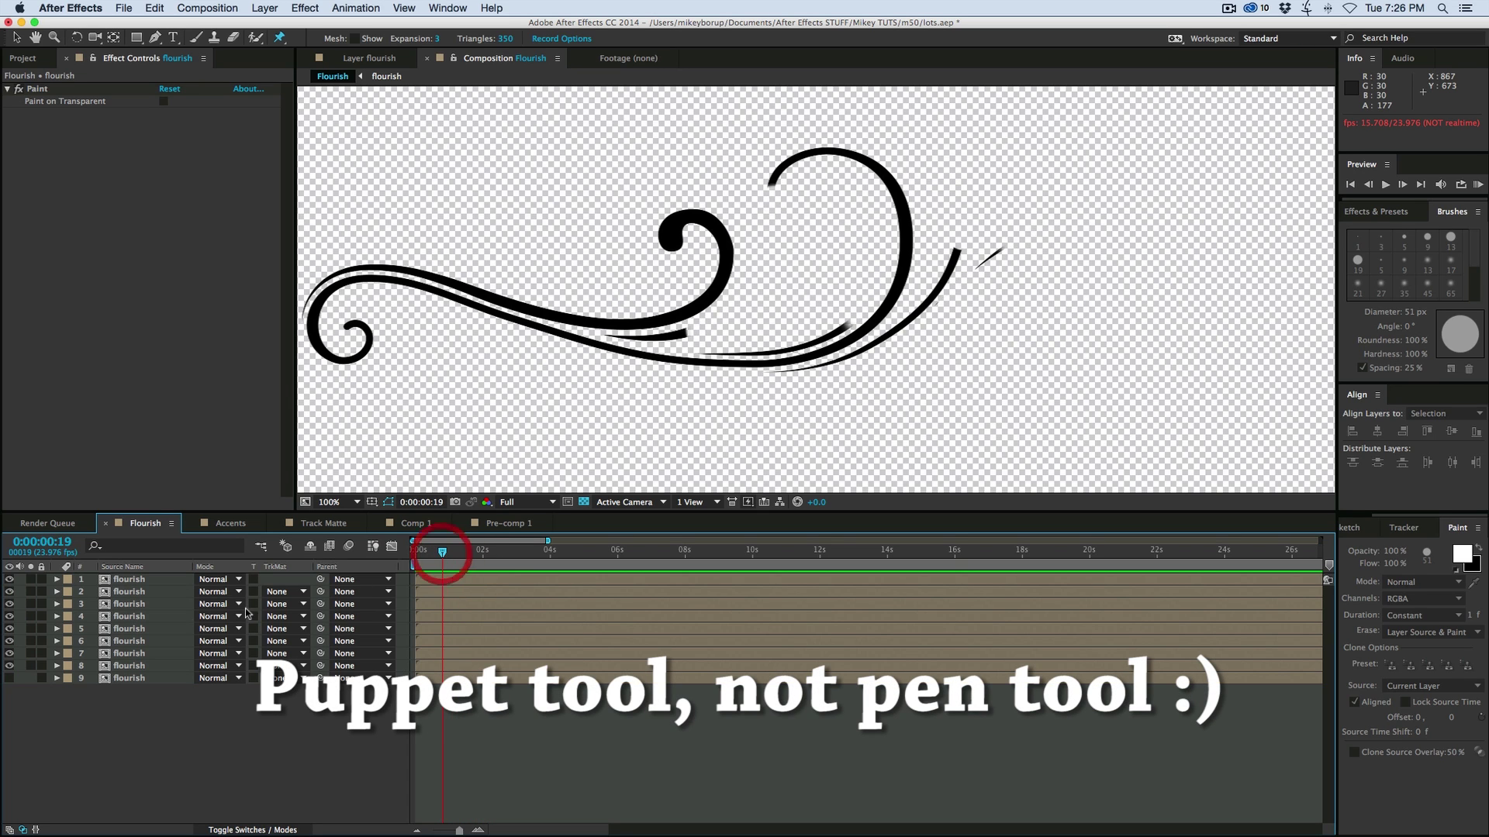
click(30, 579)
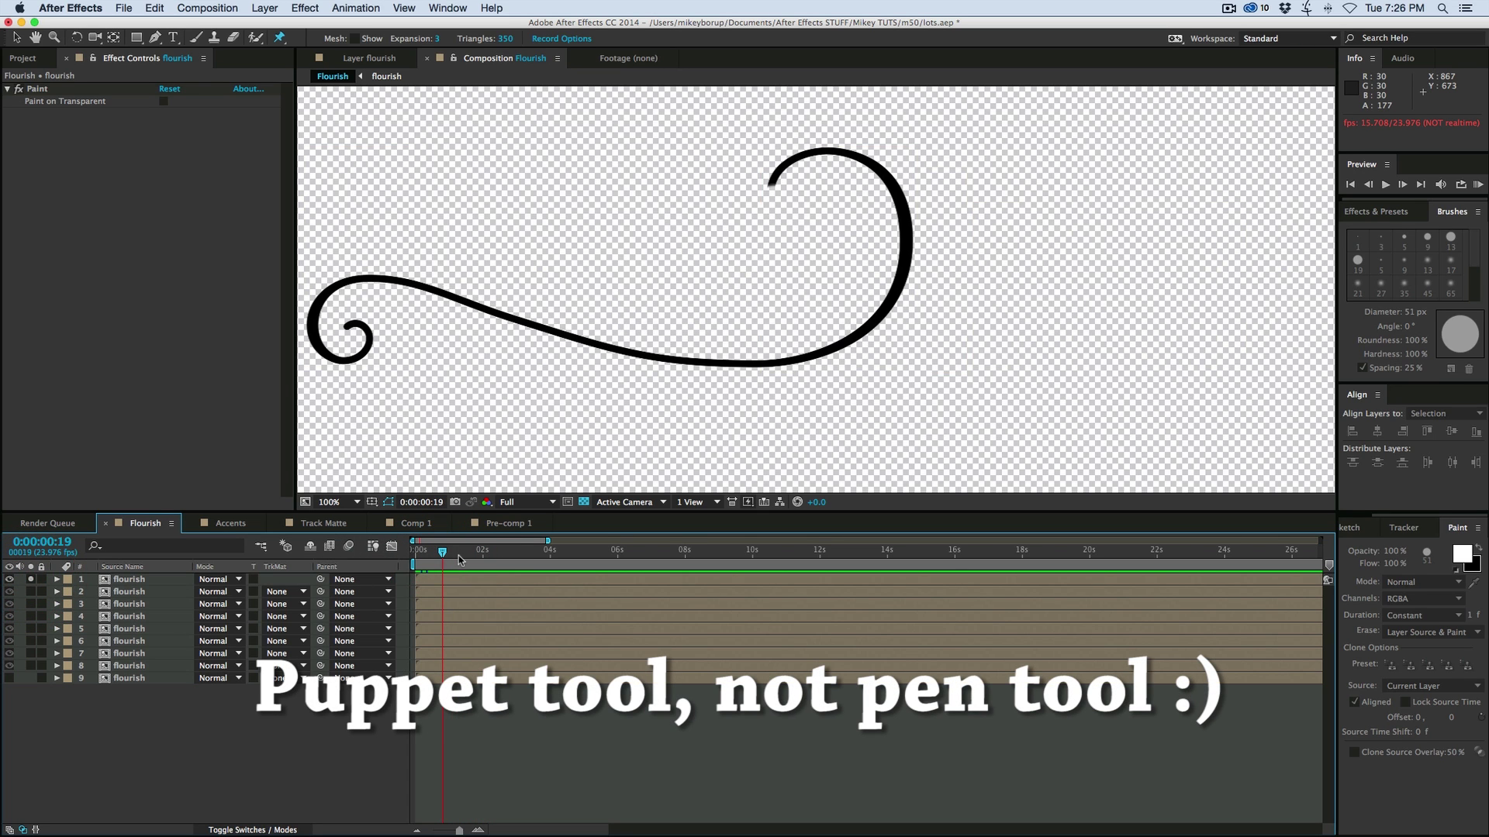
- Select layer 1 at 0:00:00:21 to inspect its curl
mouse_move(443, 558)
mouse_down()
mouse_move(422, 554)
mouse_move(443, 555)
mouse_up()
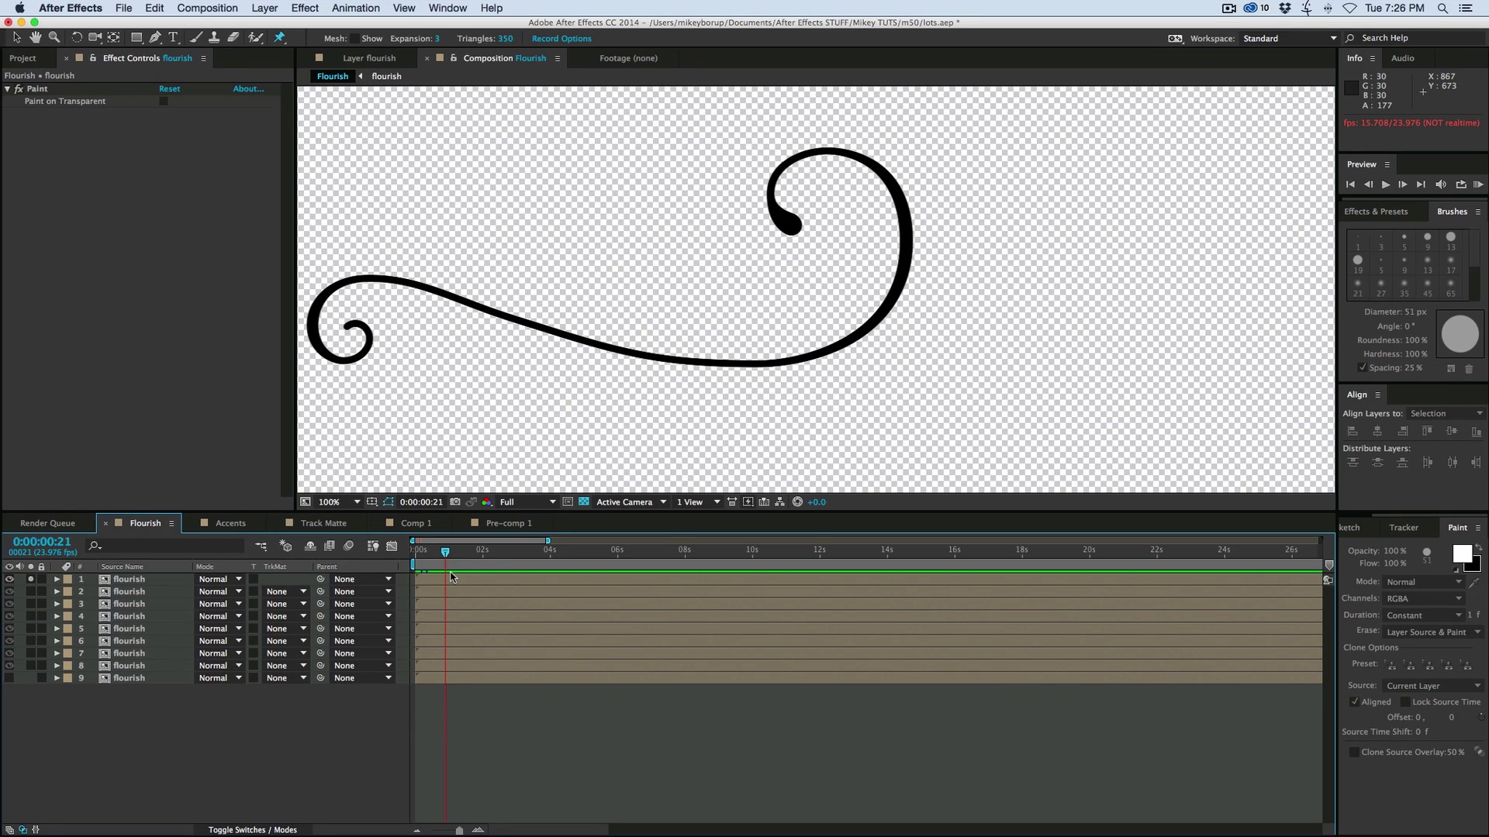
click(448, 578)
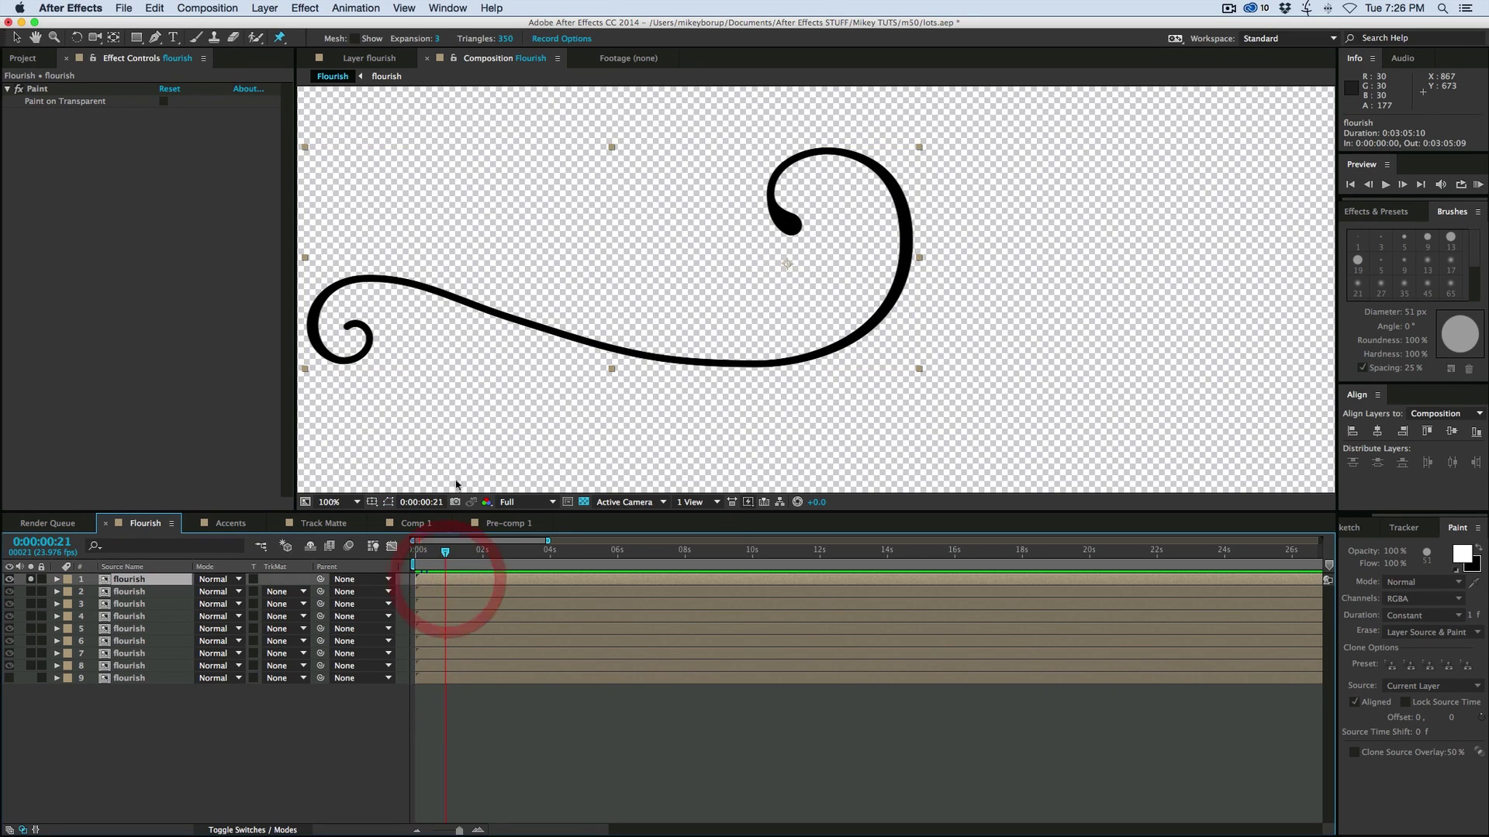
drag(727, 332, 774, 334)
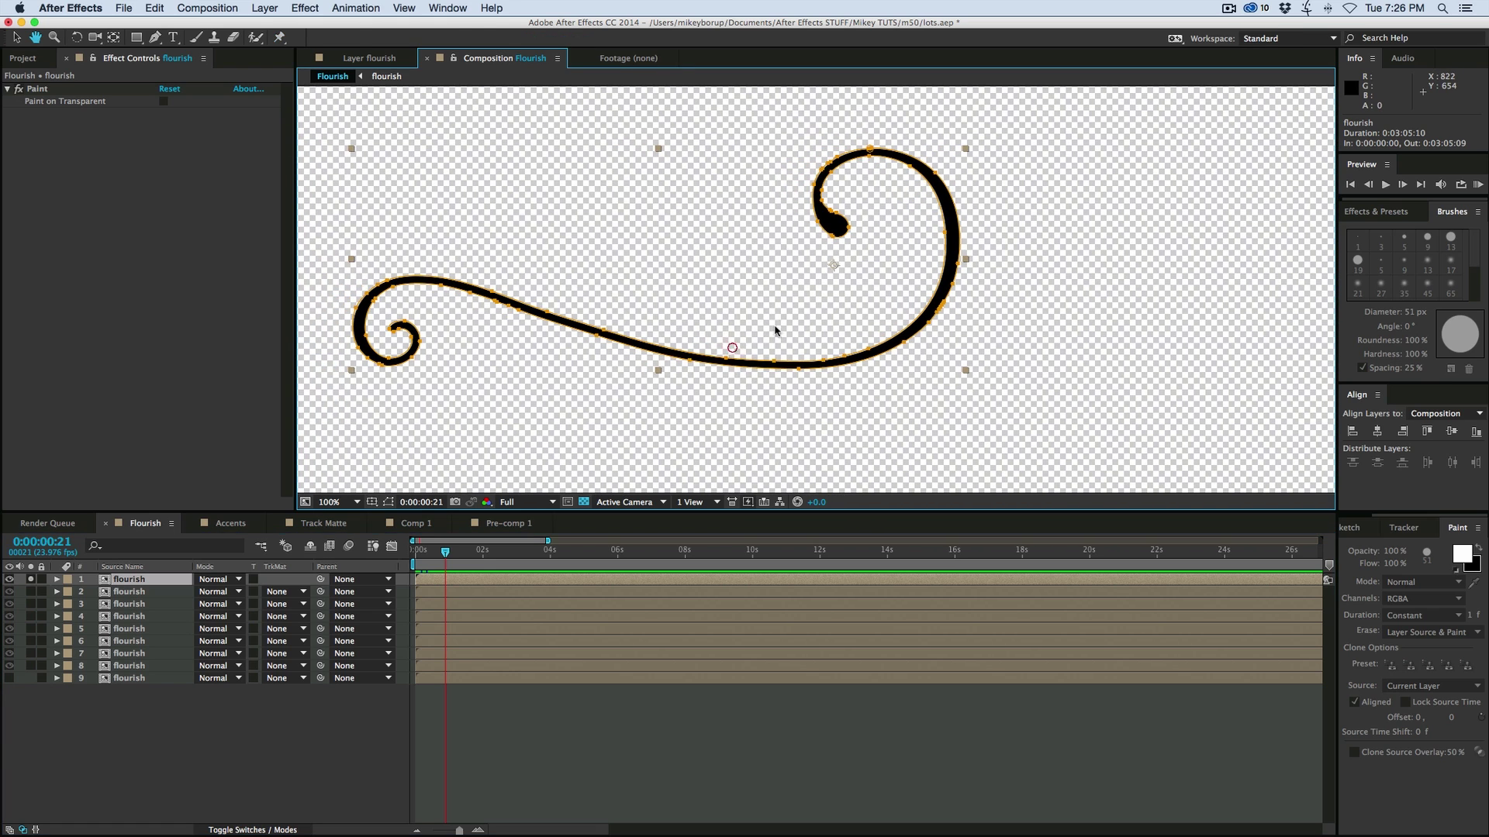
- Place puppet pins on the right curl's tip, top and side, lower curve, and left curl
click(280, 38)
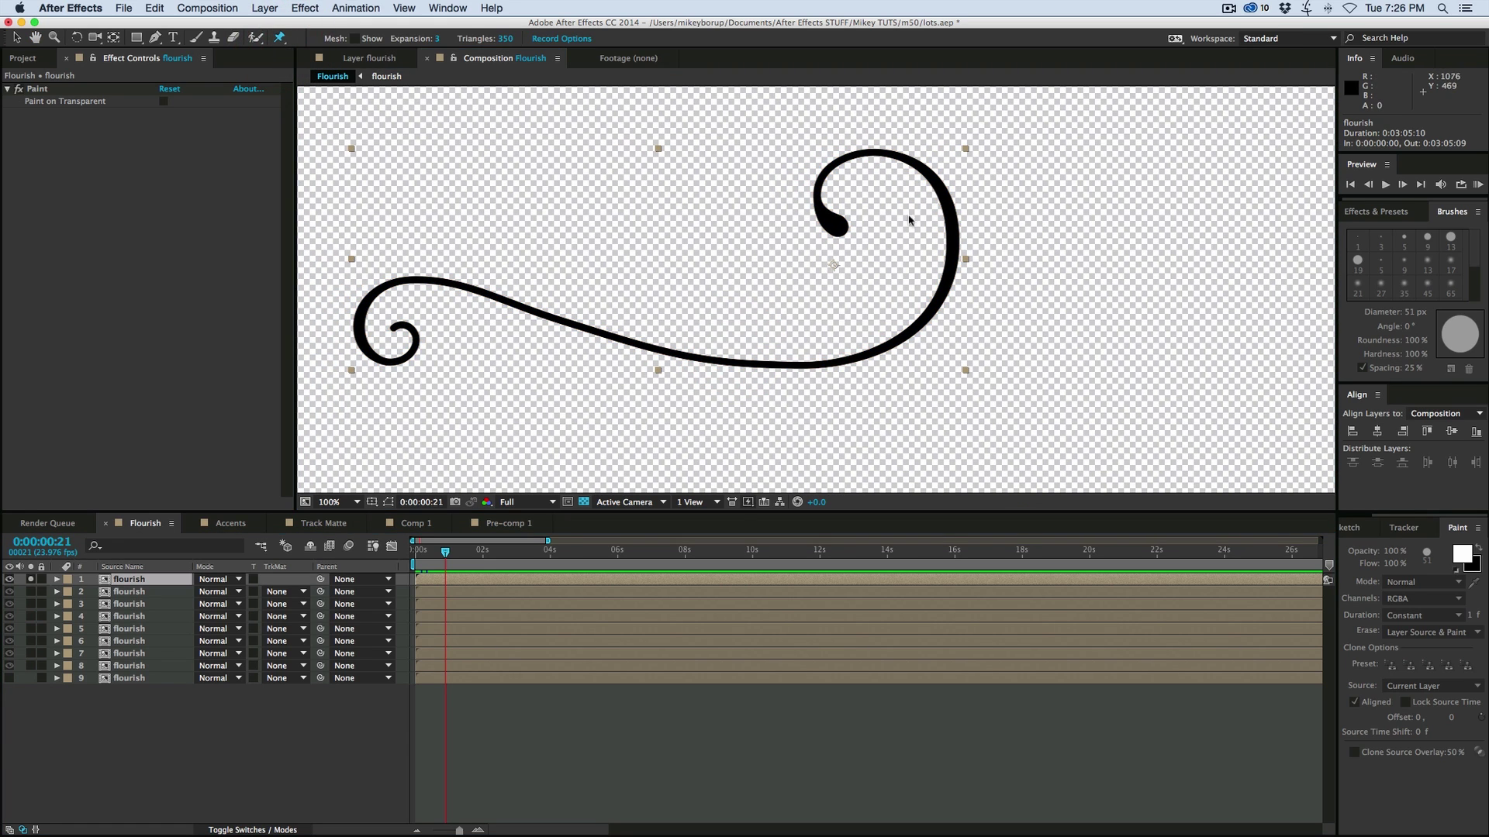
click(839, 227)
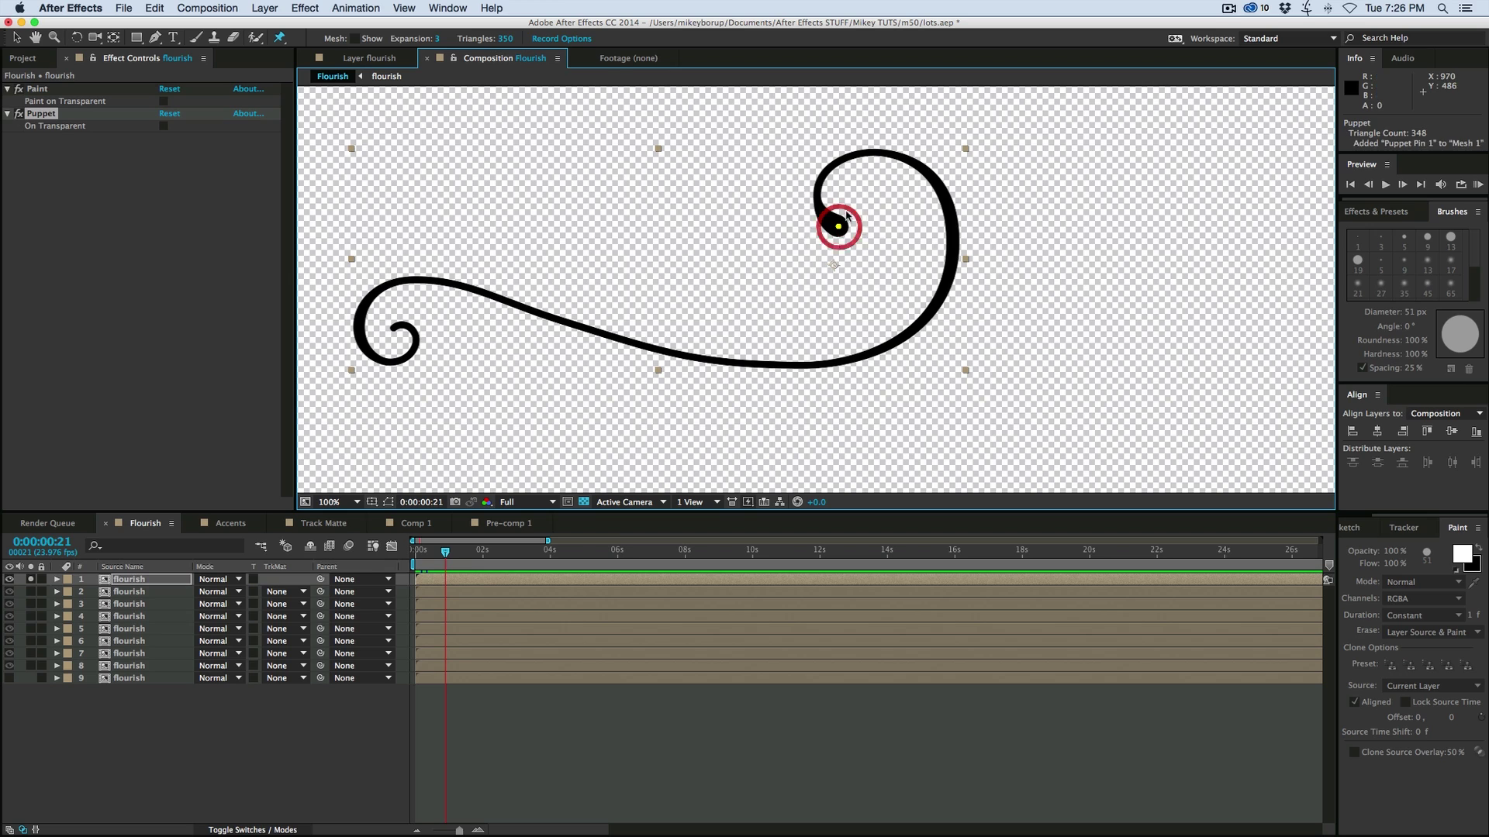
click(882, 152)
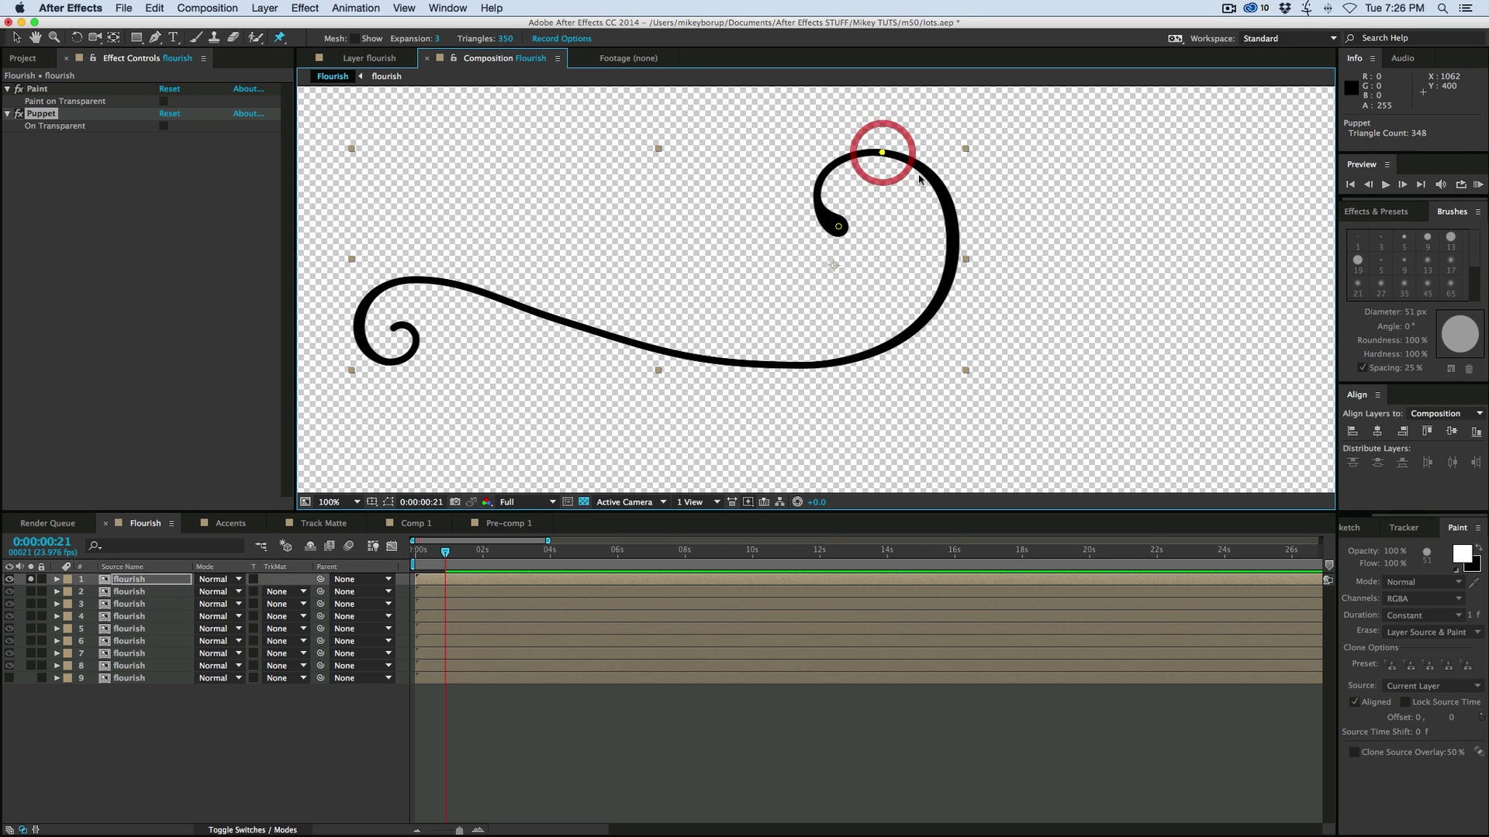
click(953, 265)
click(750, 363)
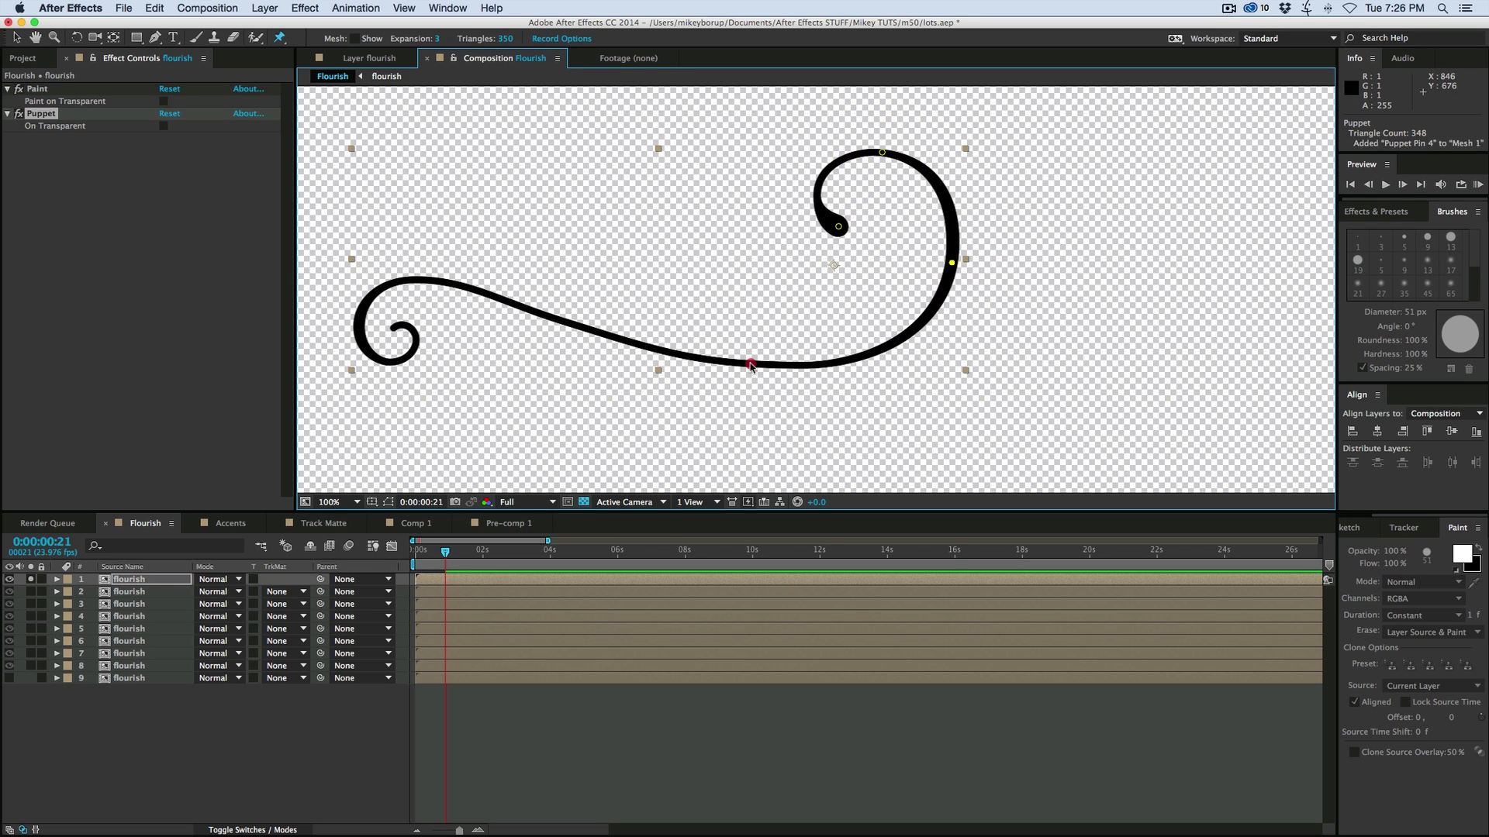
click(419, 277)
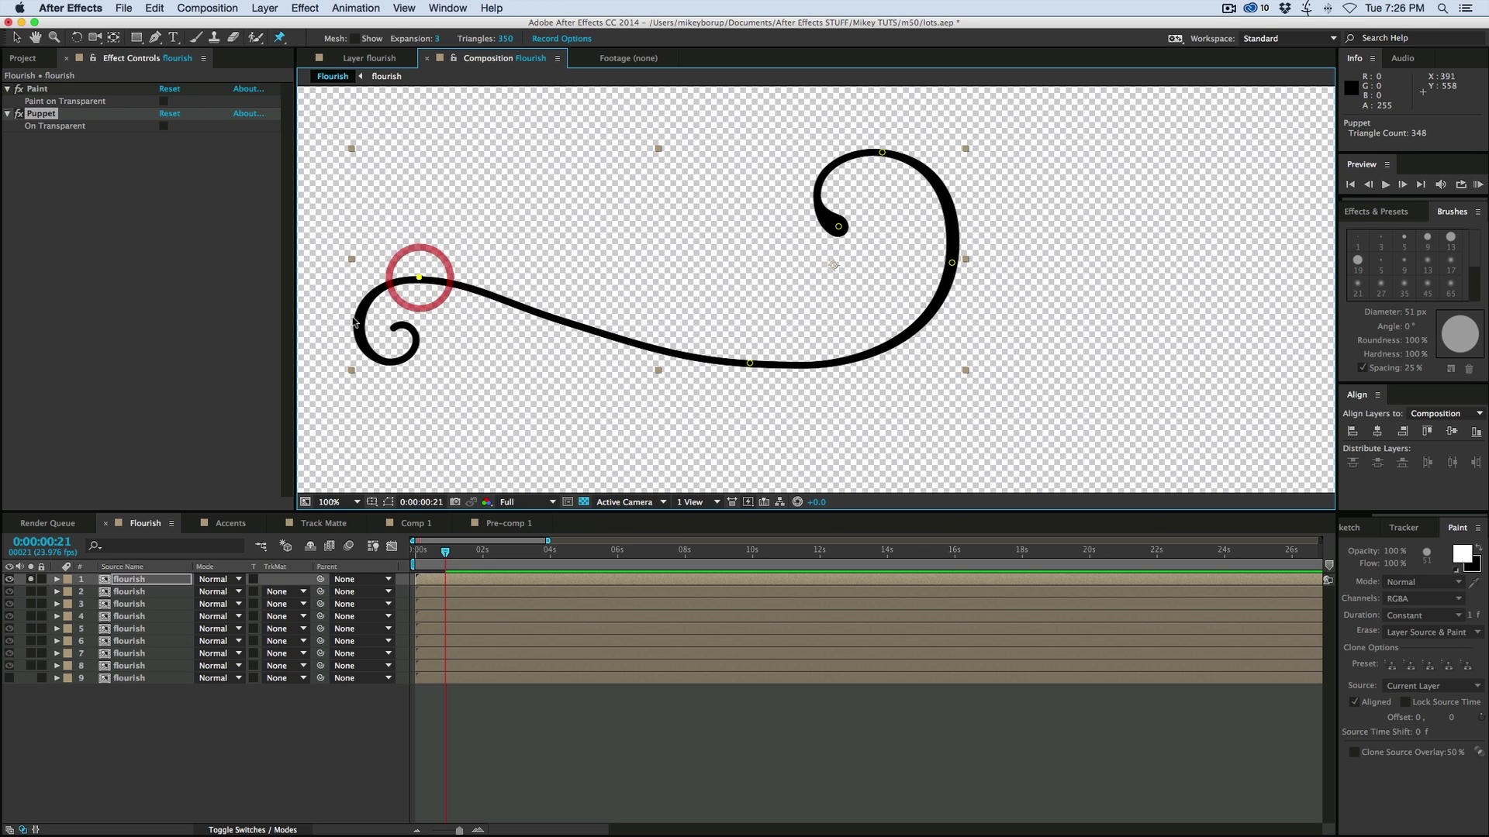
click(364, 342)
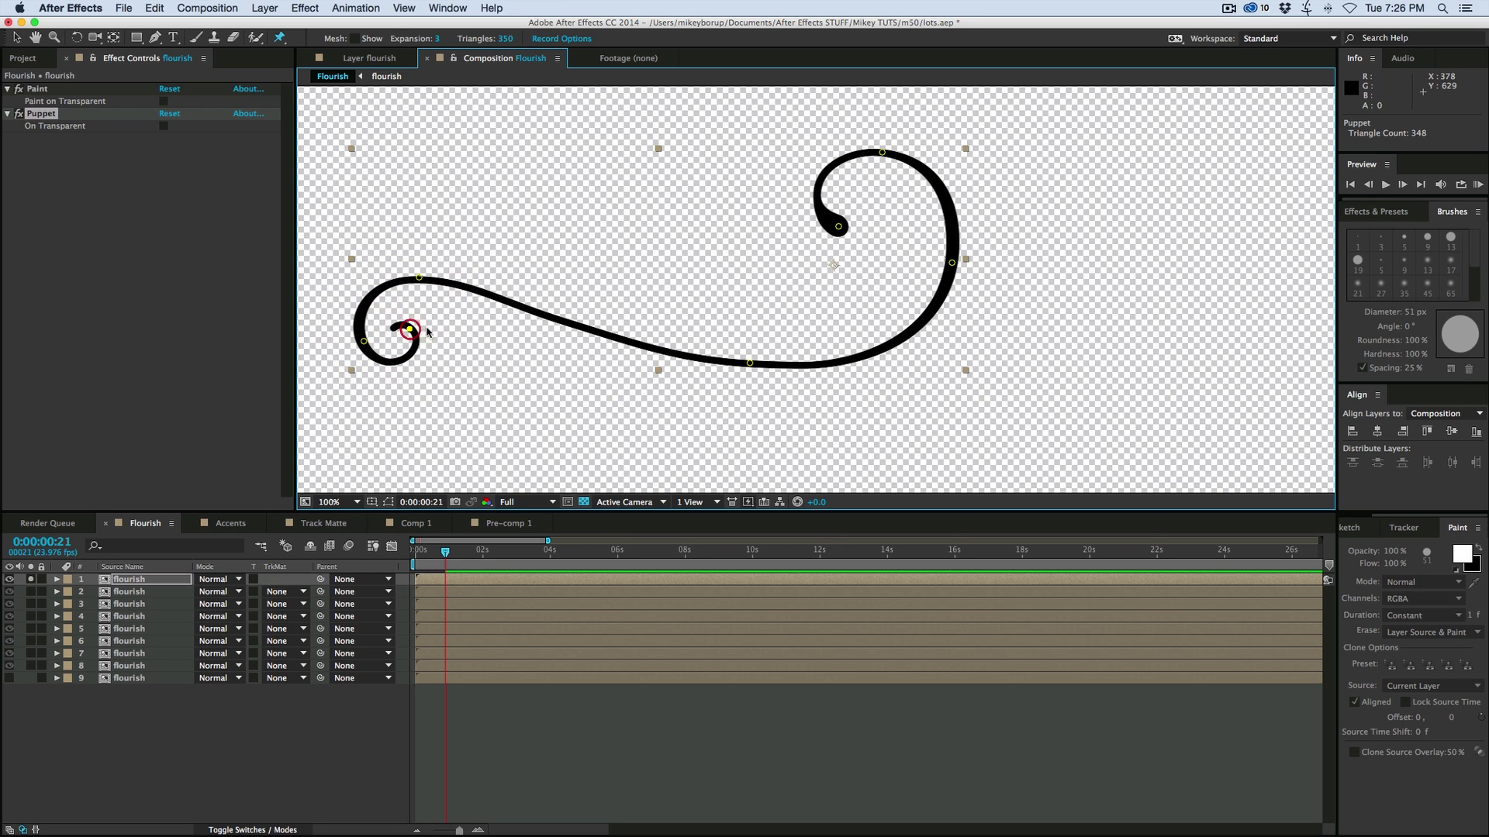
drag(445, 552, 427, 553)
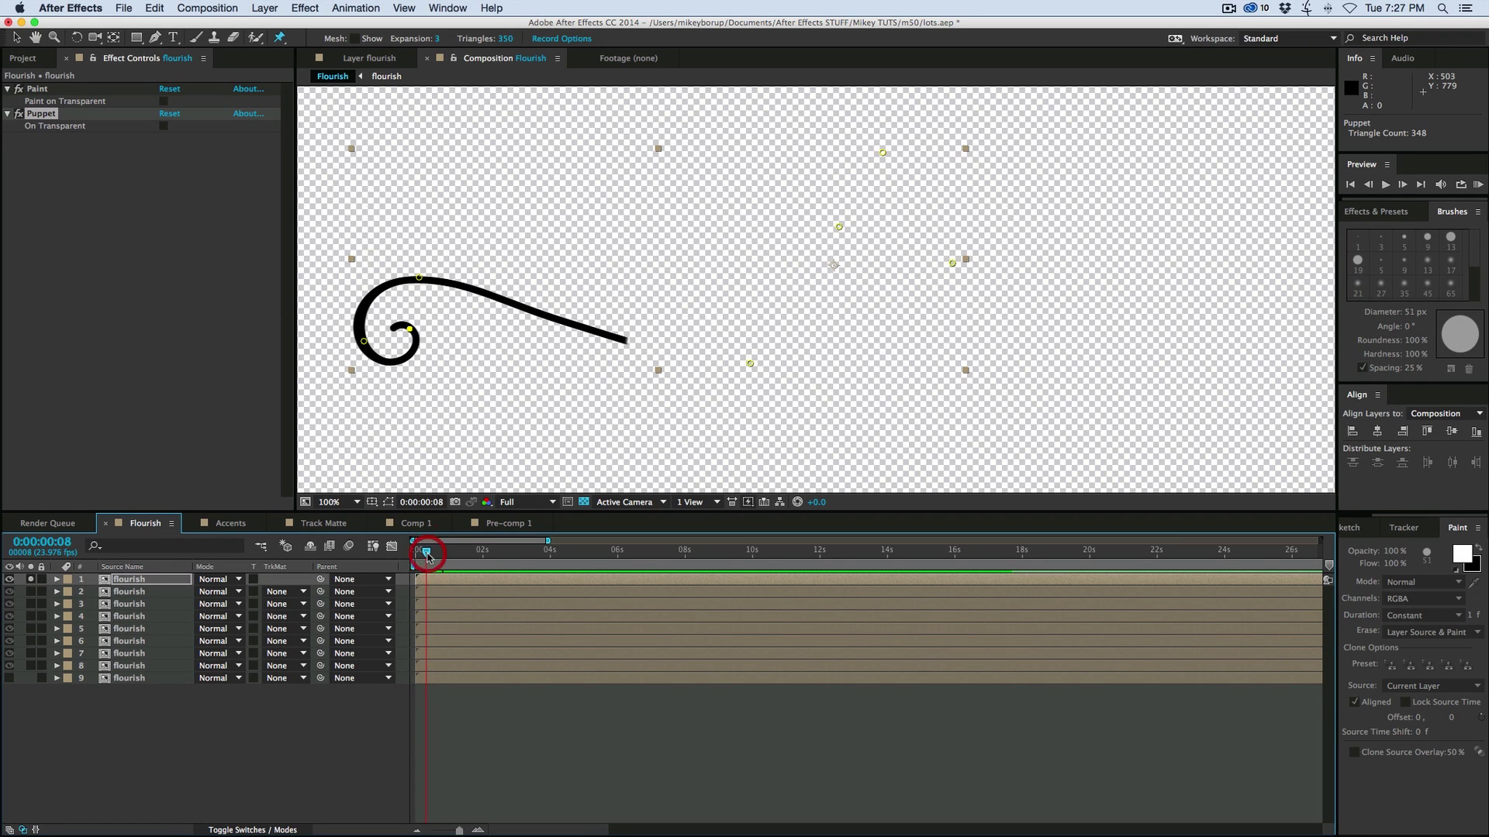
- Turn off layer 1's Paint effect to see the whole swoosh
click(57, 580)
click(69, 604)
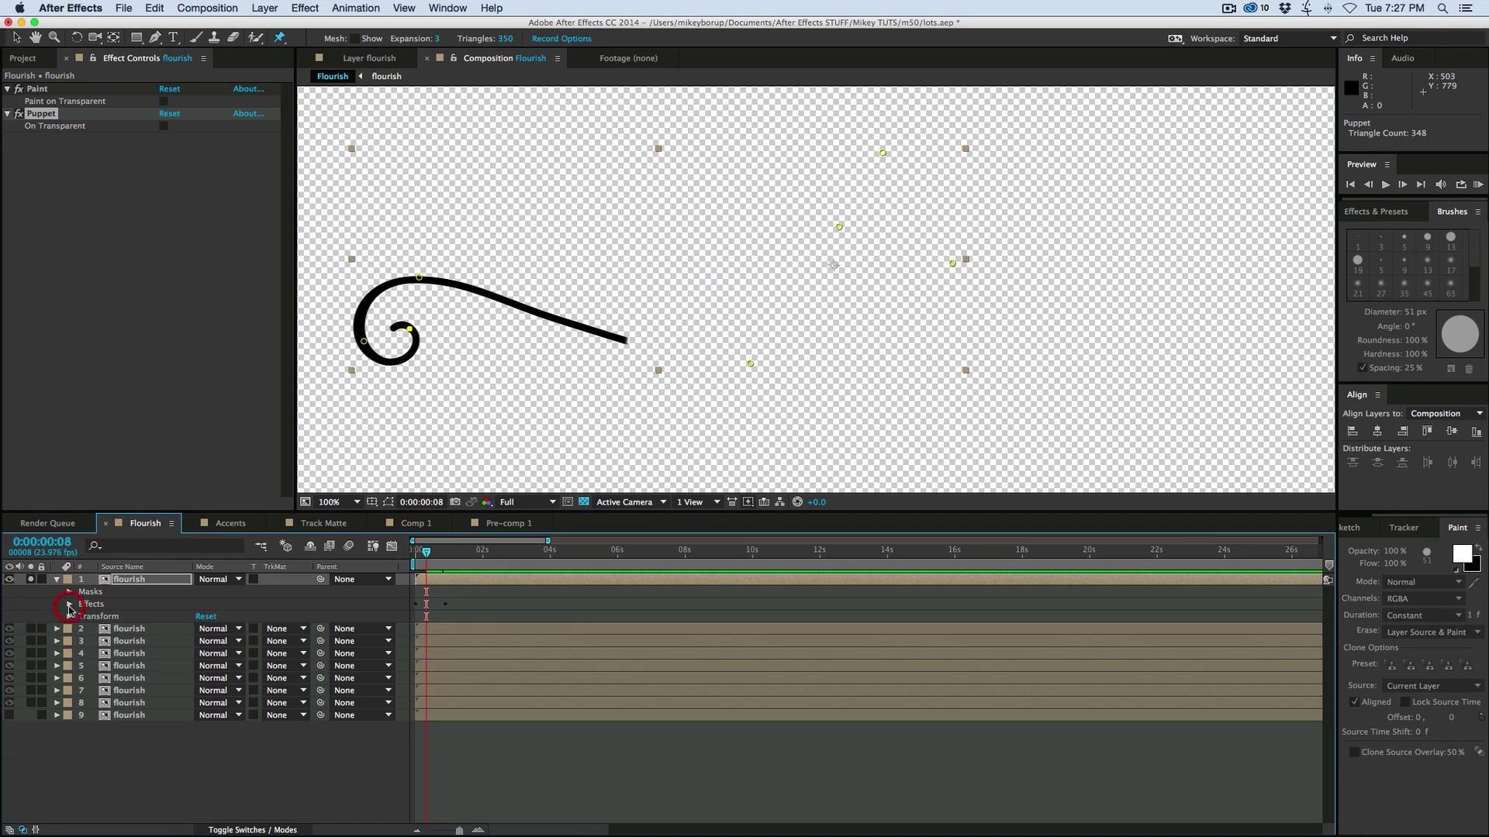
click(69, 604)
scroll(70, 605, down, 1)
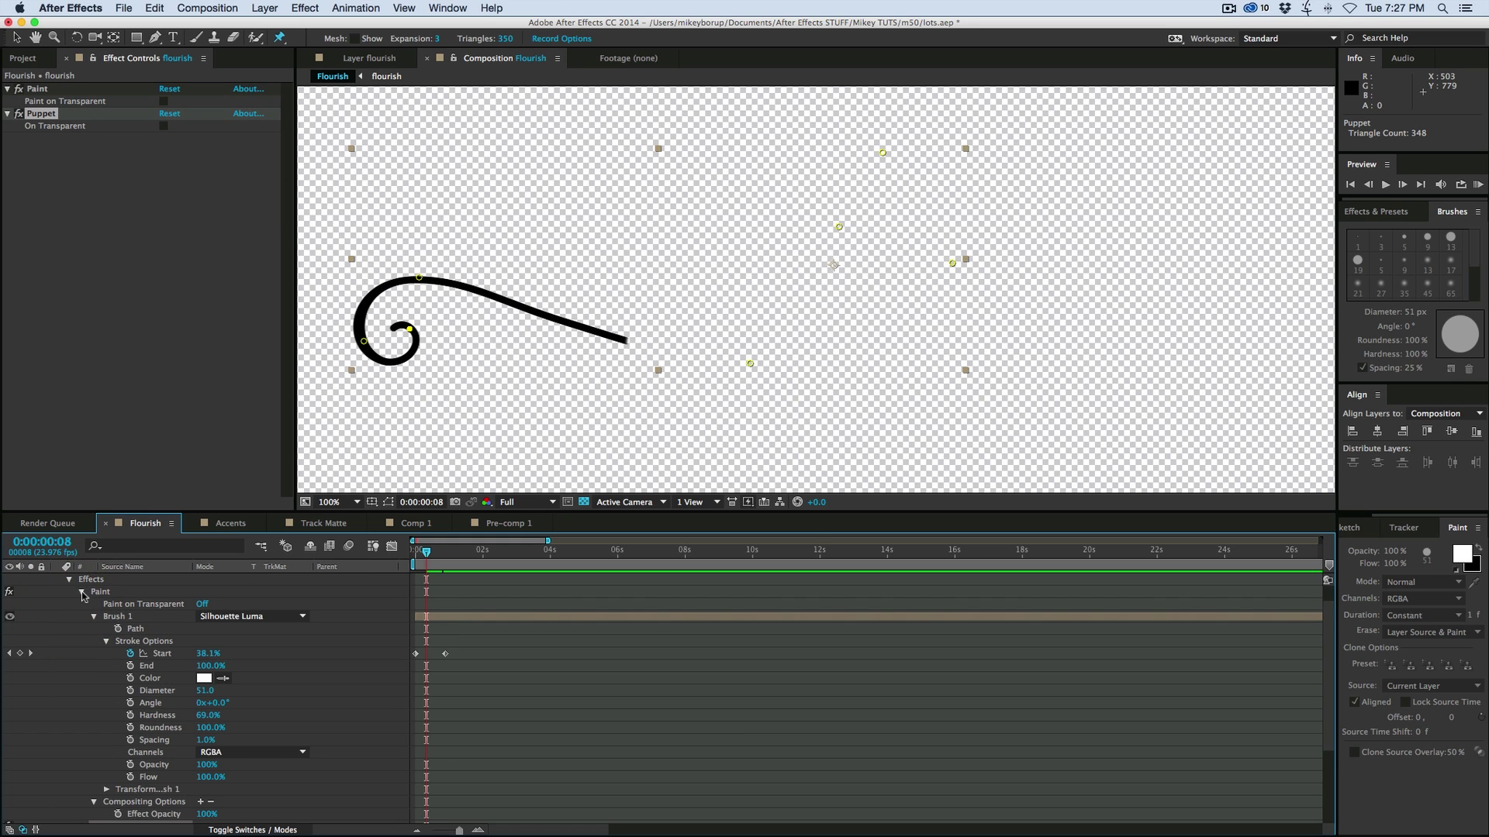
click(81, 592)
click(9, 617)
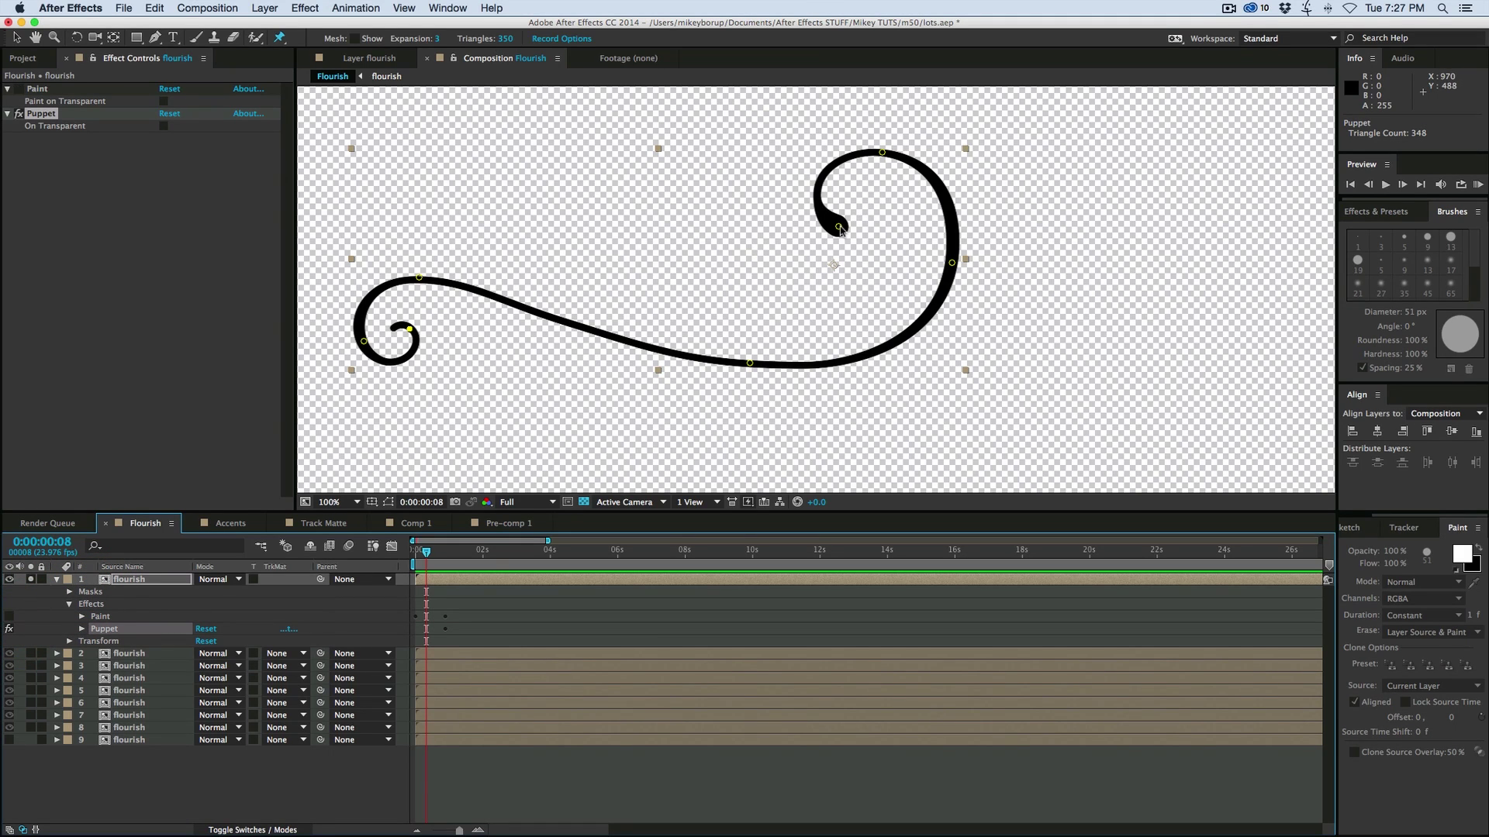
- Drag the puppet pins to tighten the right curl, then re-enable Paint
drag(839, 227, 854, 255)
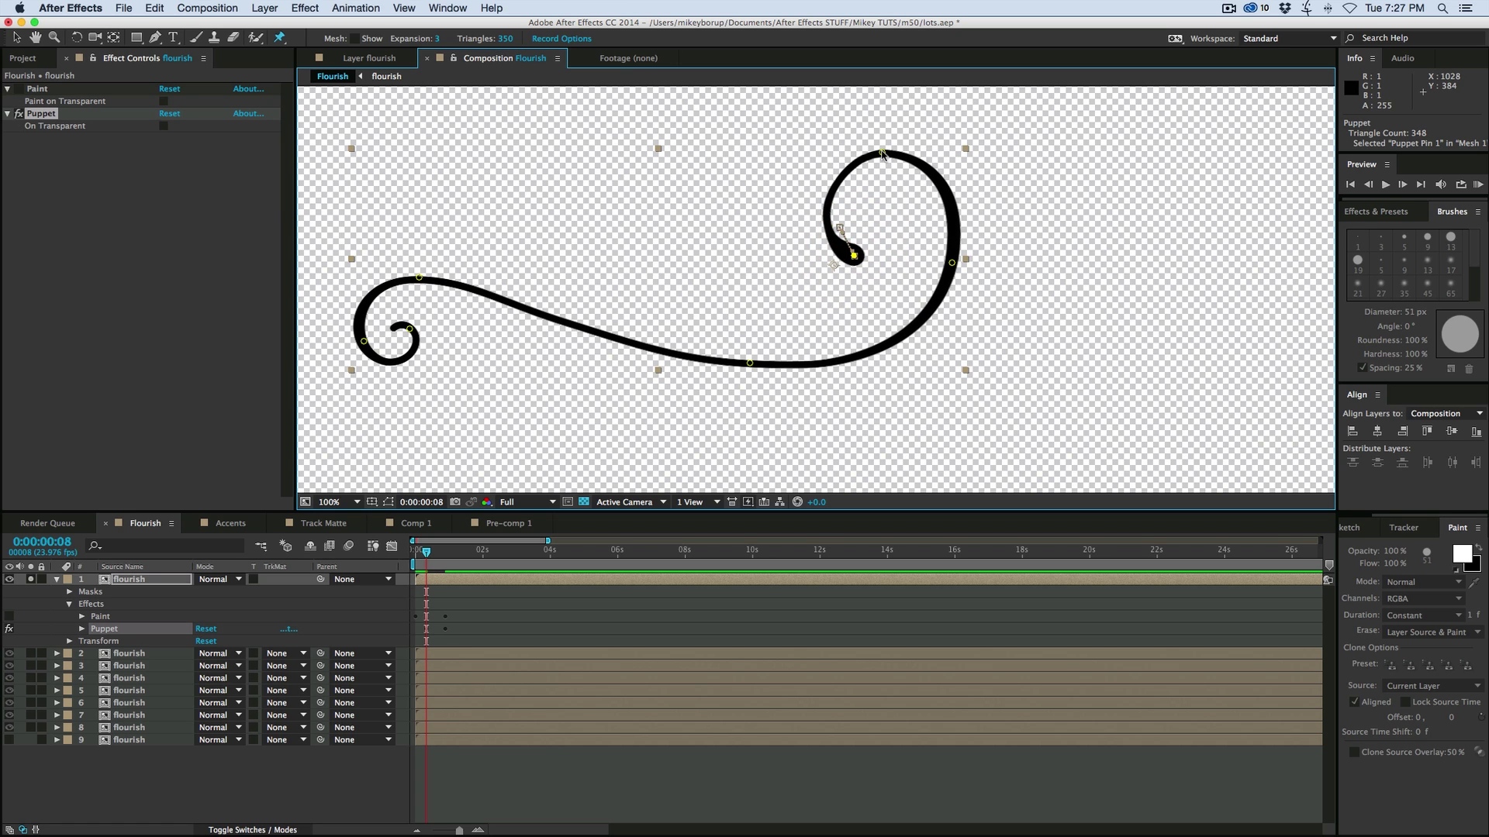
drag(882, 153, 870, 162)
drag(854, 255, 894, 259)
drag(870, 163, 858, 185)
drag(952, 262, 952, 252)
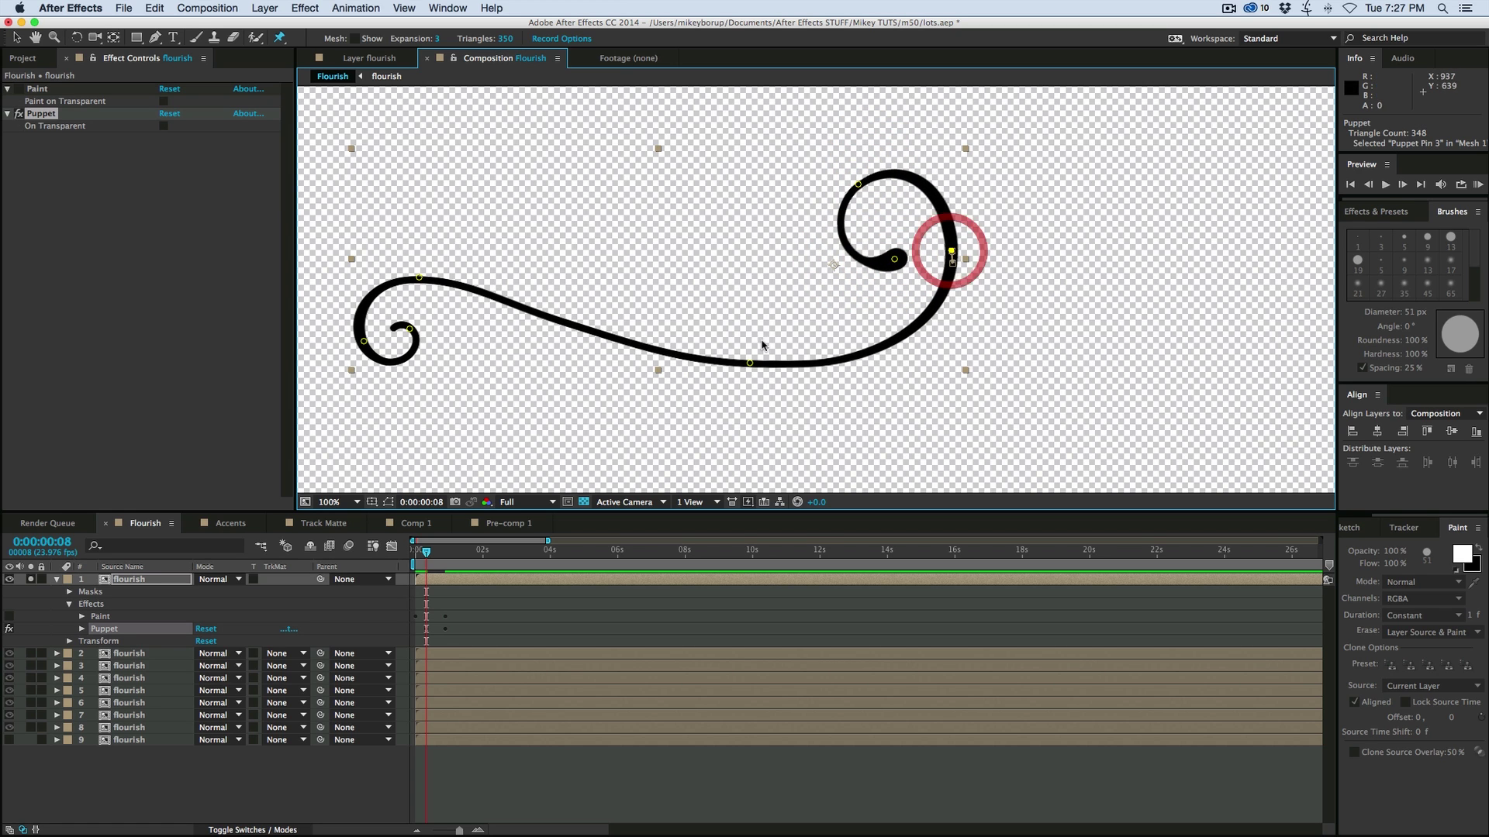
drag(418, 277, 435, 297)
drag(749, 363, 759, 368)
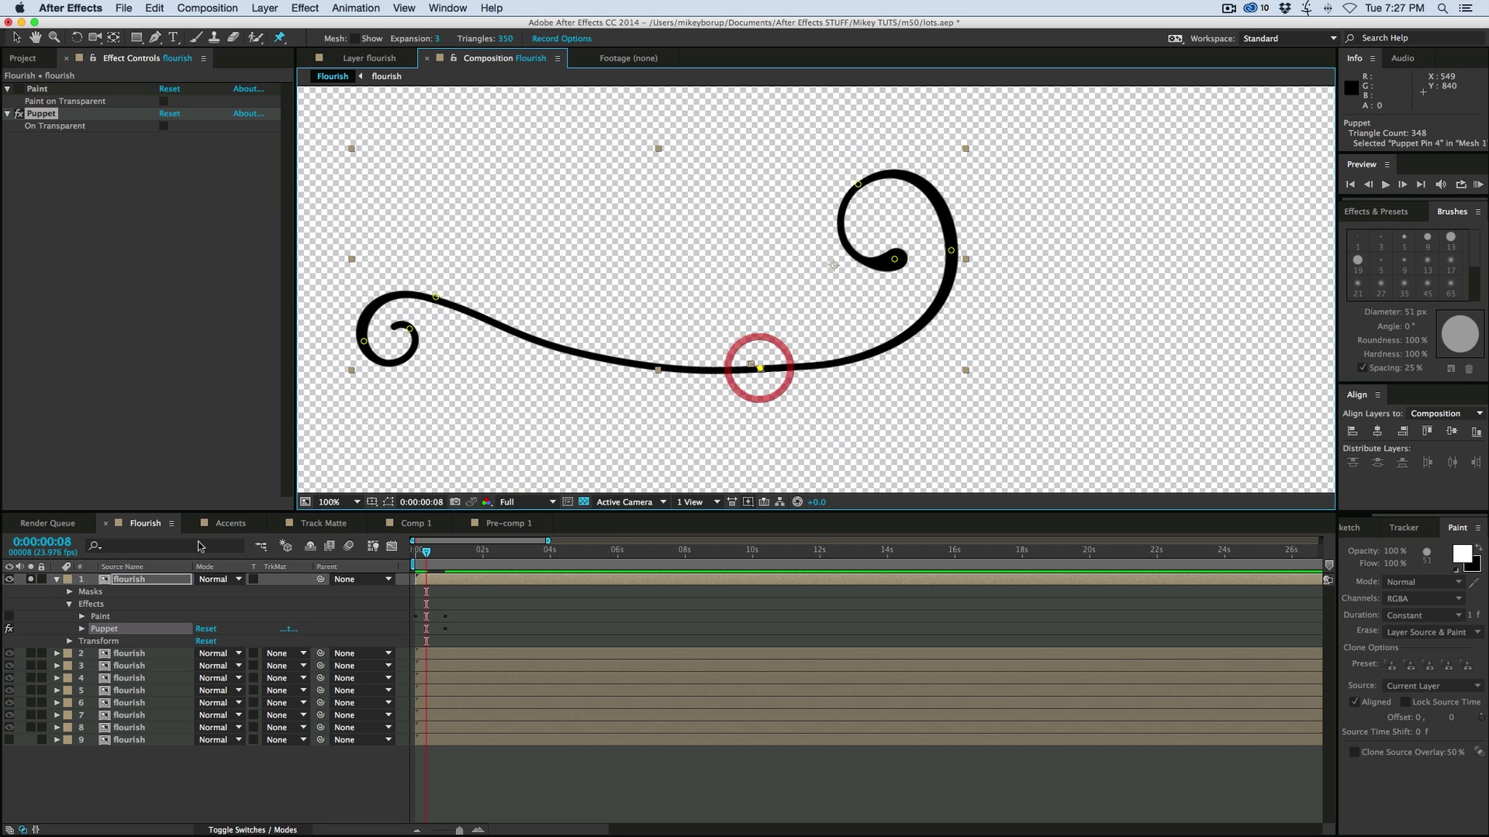
click(10, 617)
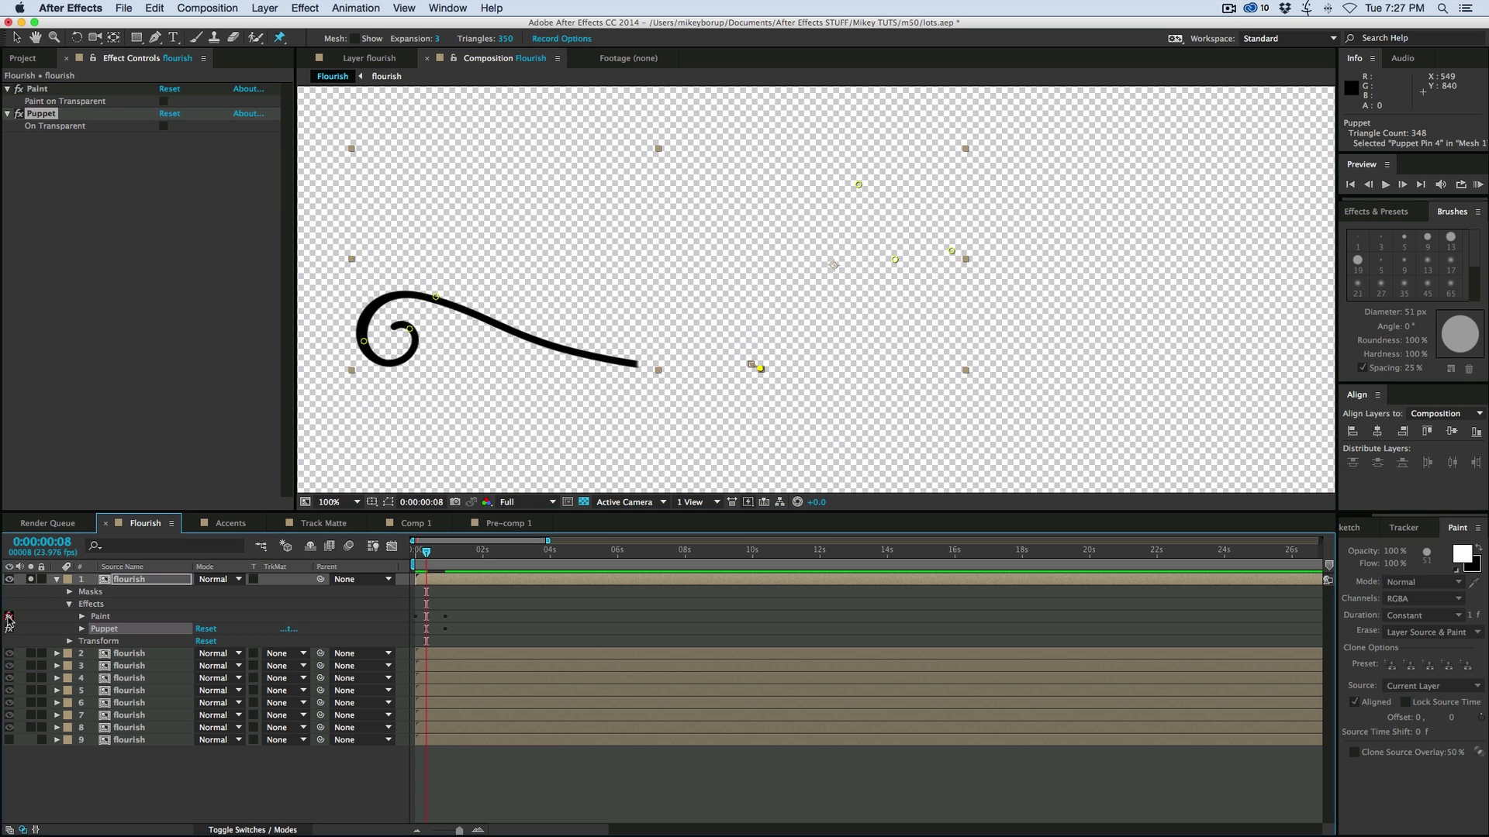
- Preview the reveal and show layer 1's keyframed properties
click(418, 560)
key(space)
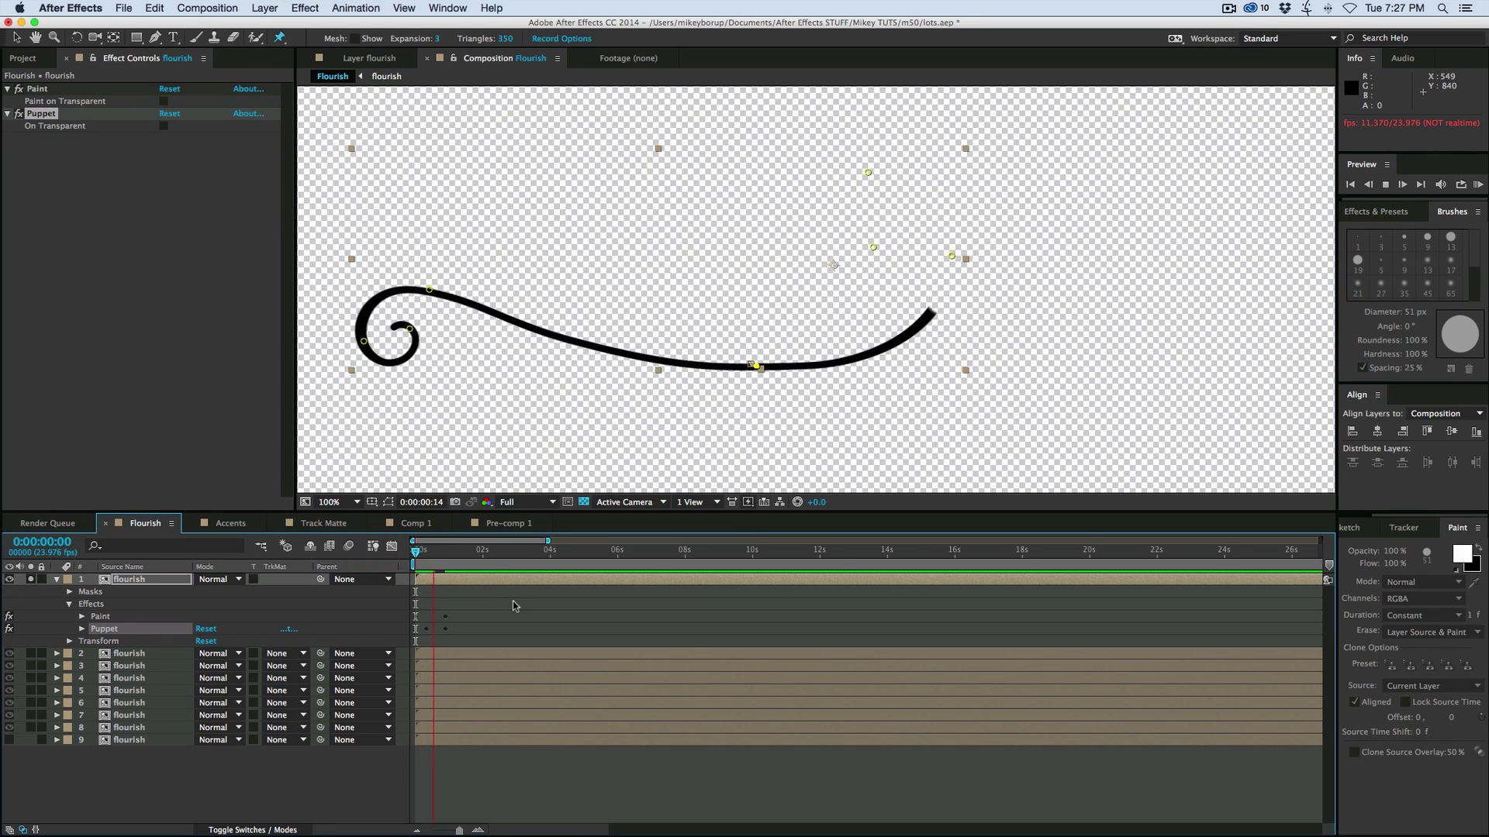
key(space)
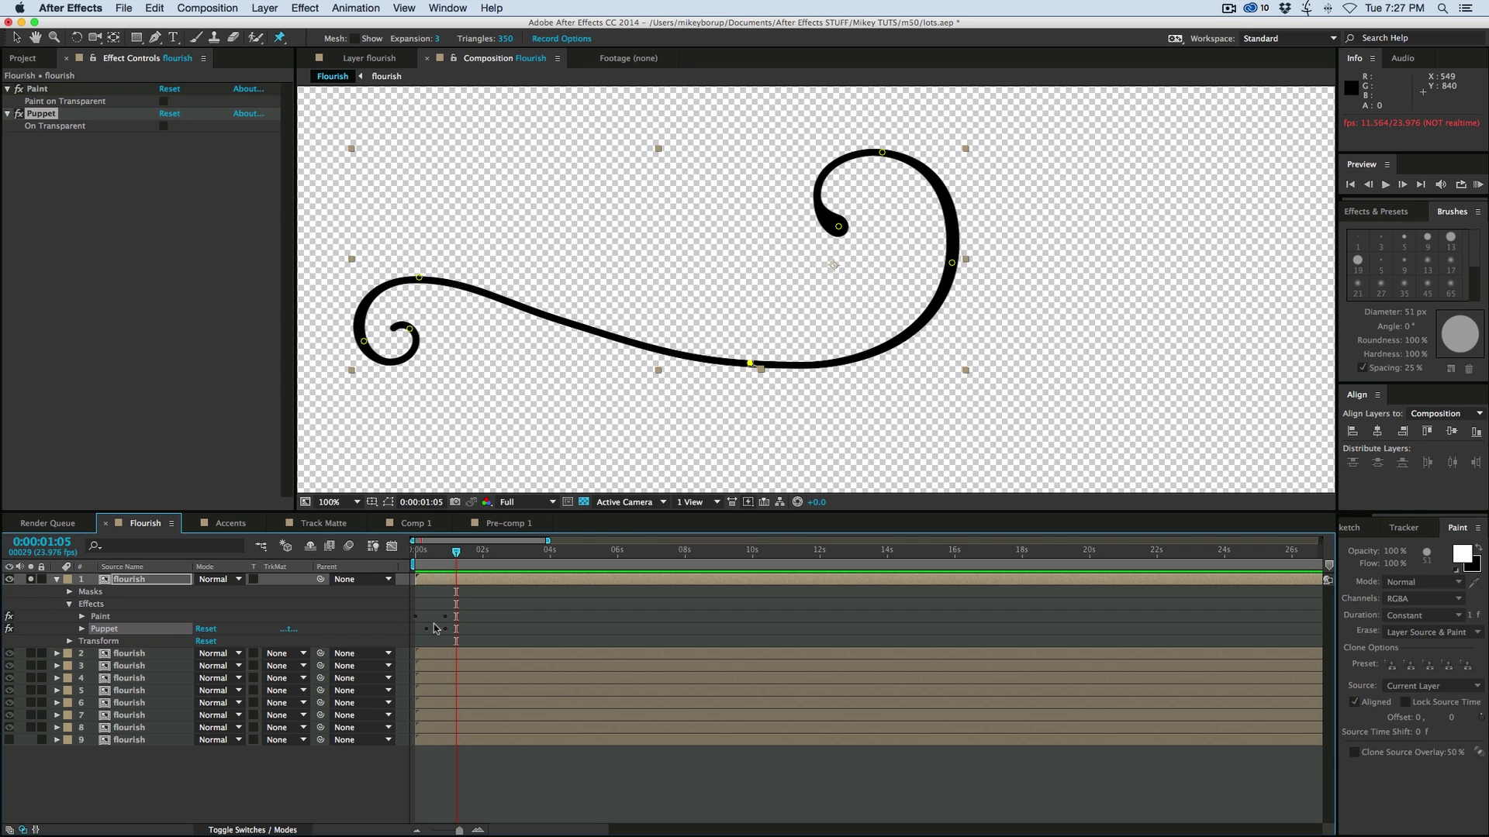
key(u)
key(space)
click(419, 559)
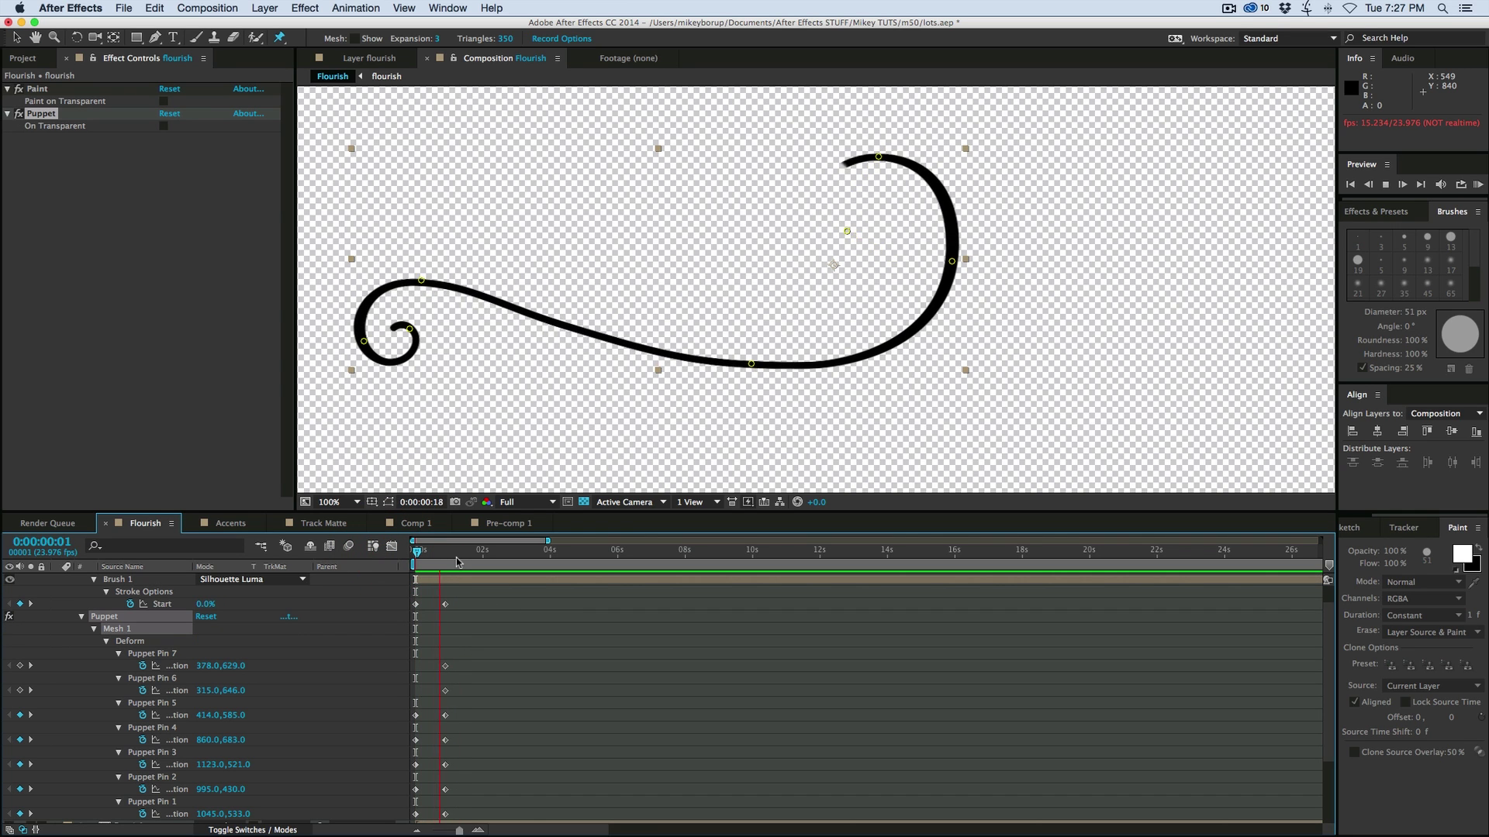
key(space)
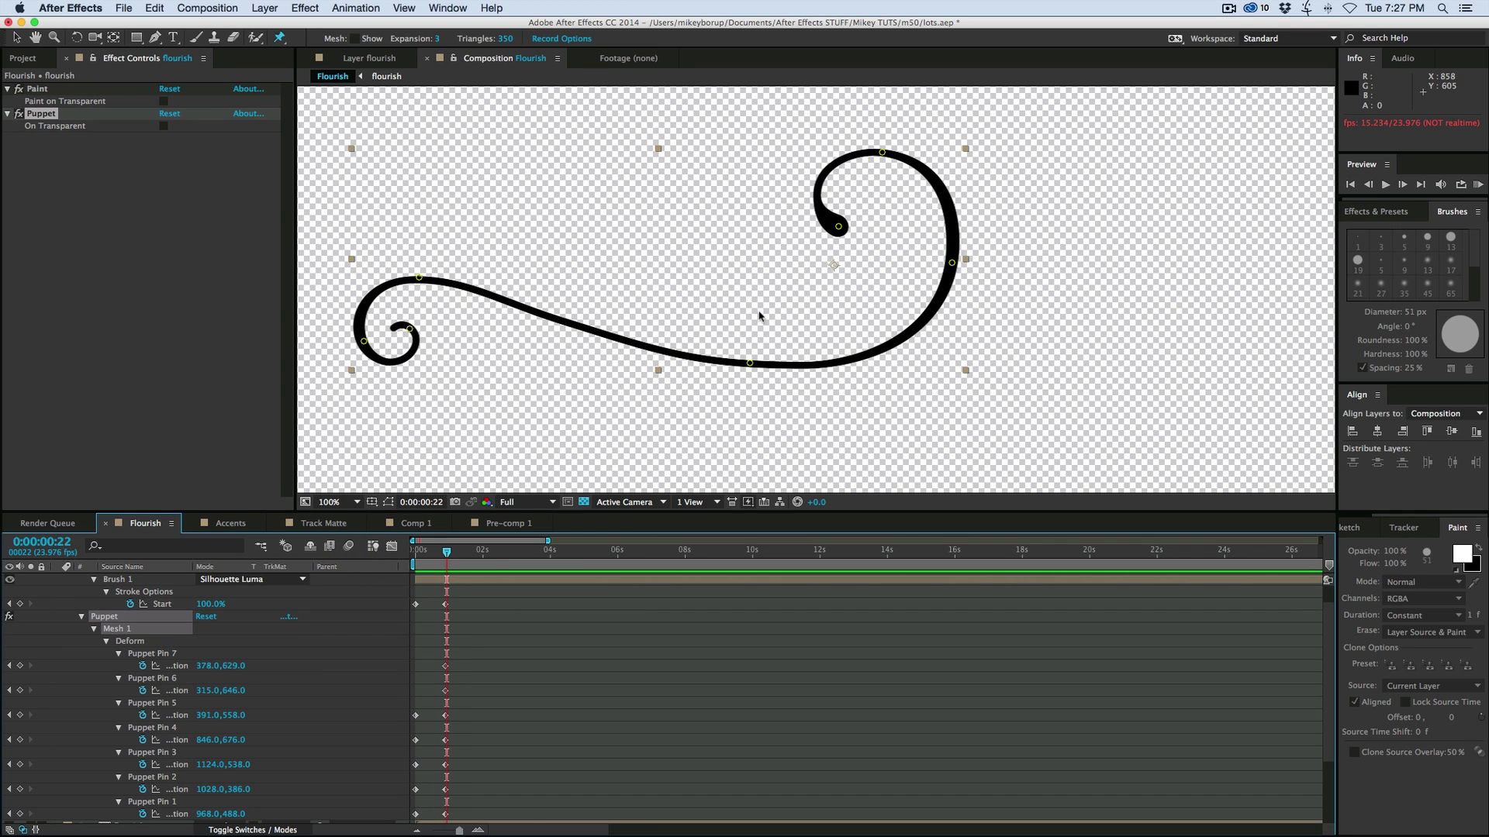
- Record a wiggle motion on the curl-tip Puppet Pin 1 and preview it
drag(838, 227, 839, 227)
key(space)
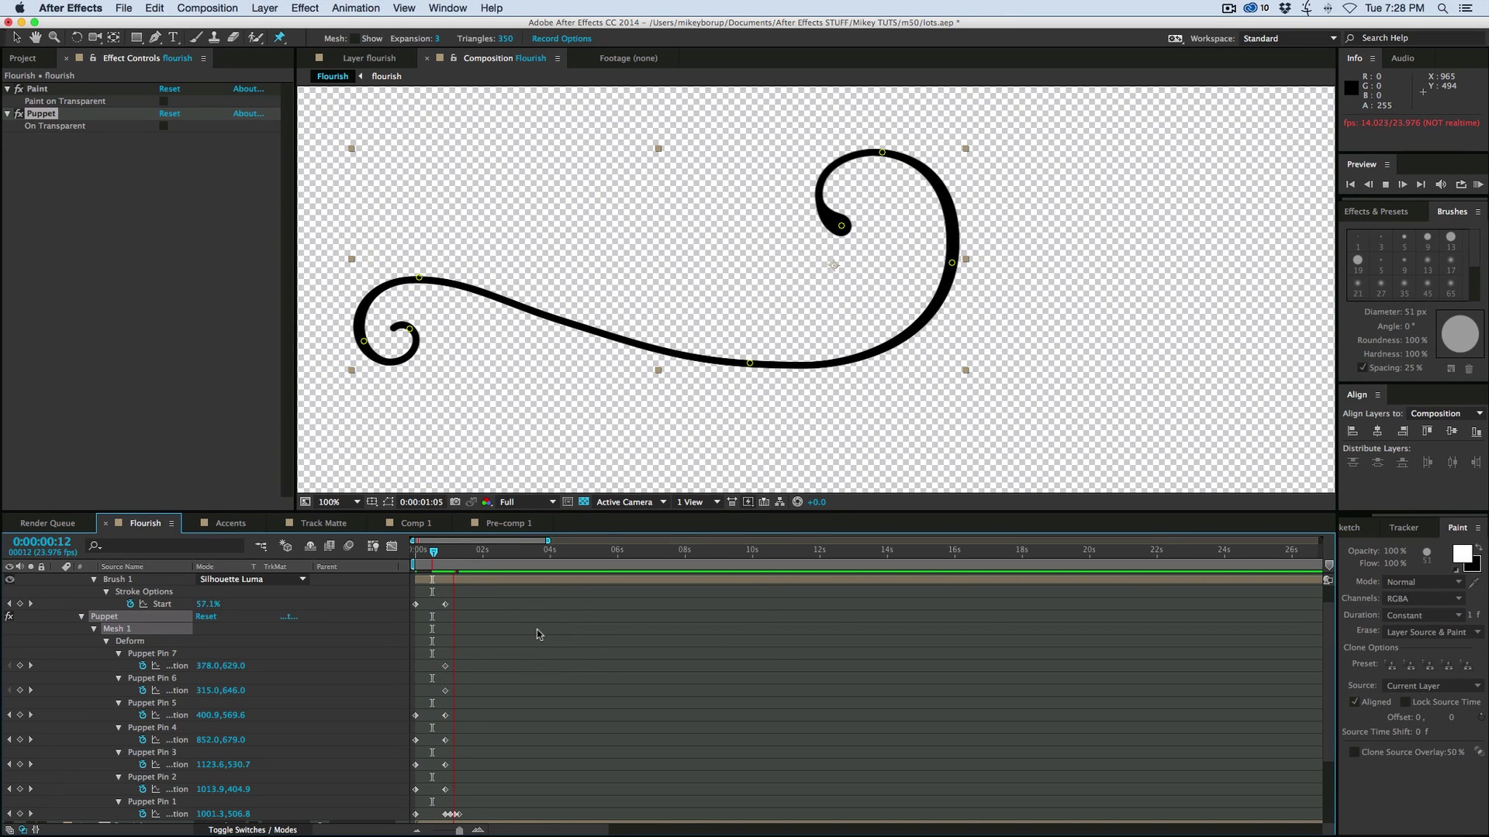
drag(449, 555, 423, 554)
key(space)
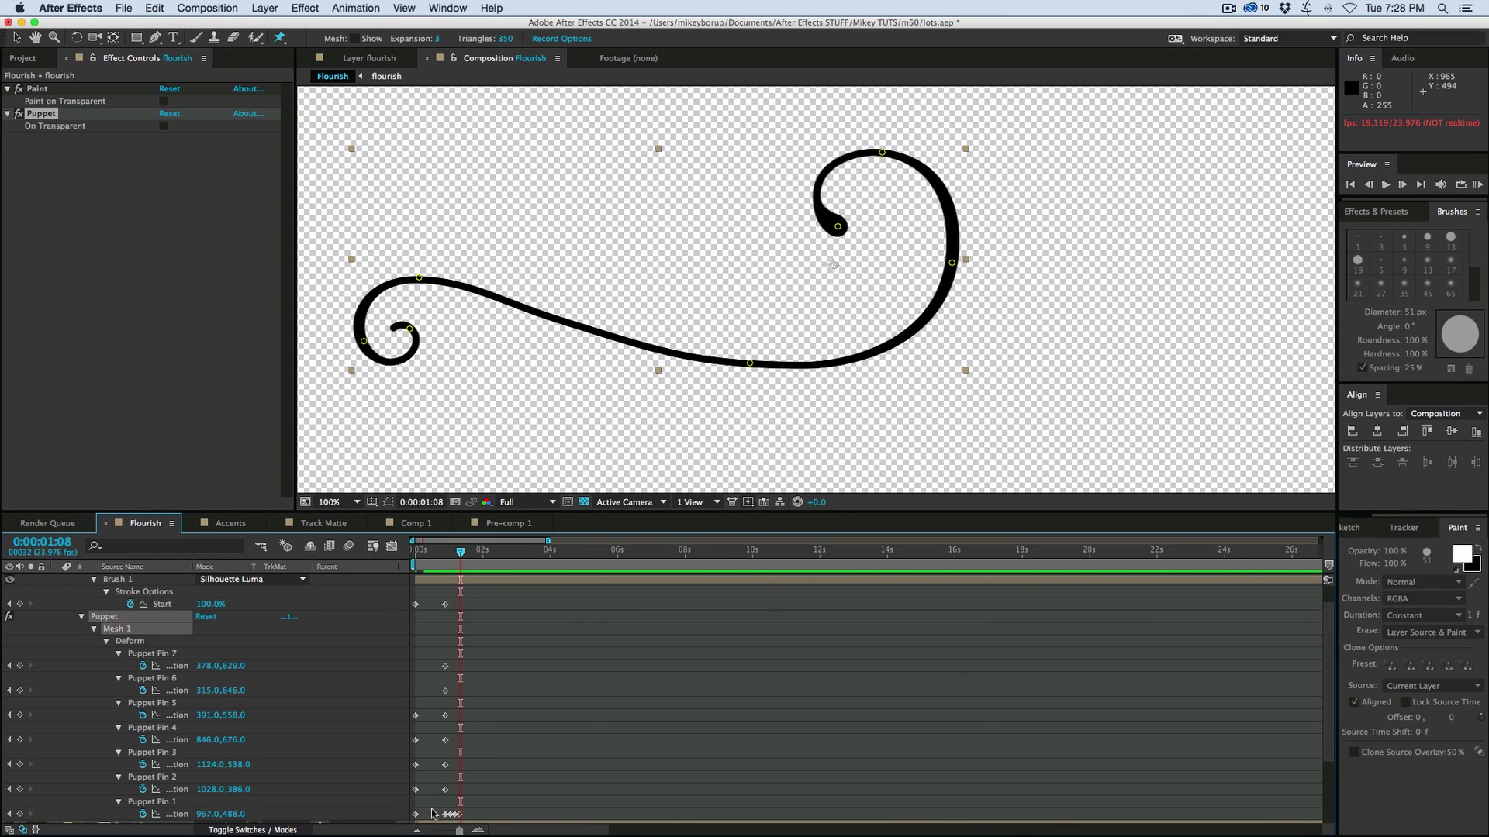
- Collapse the properties, unsolo layer 1, and replay all layers
key(u)
click(31, 579)
key(space)
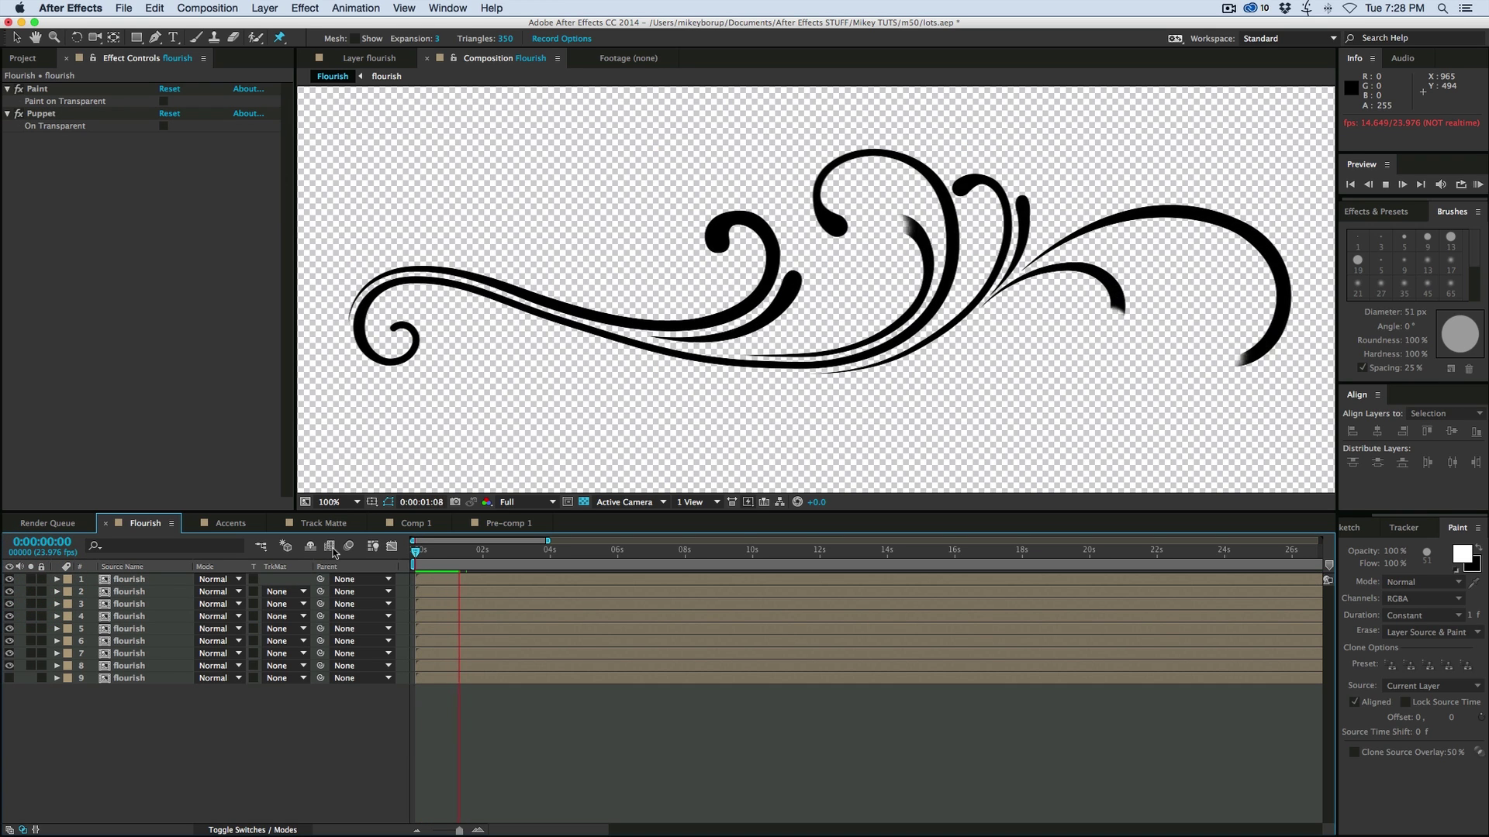
key(space)
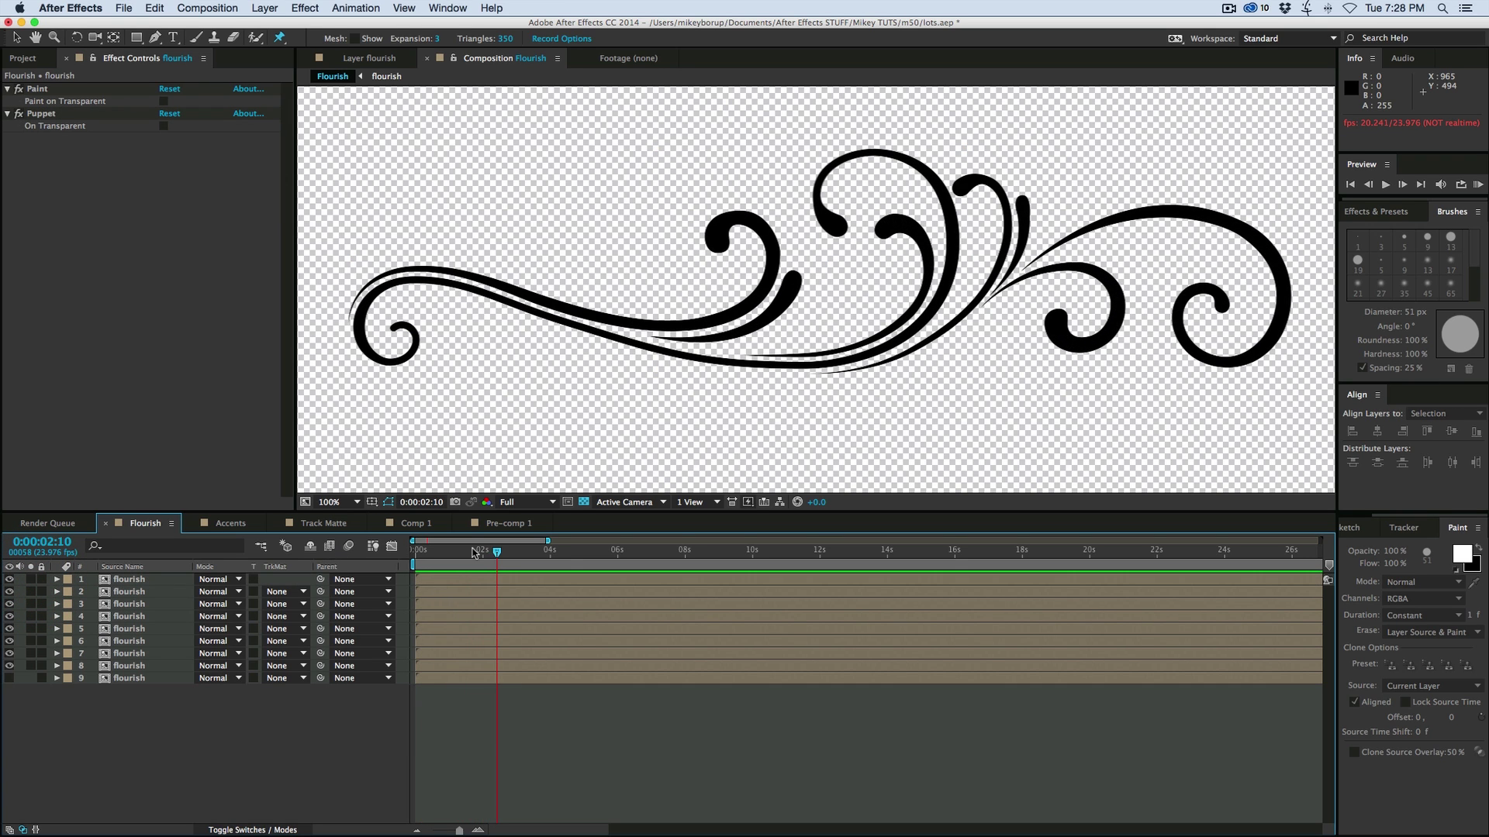
key(comma)
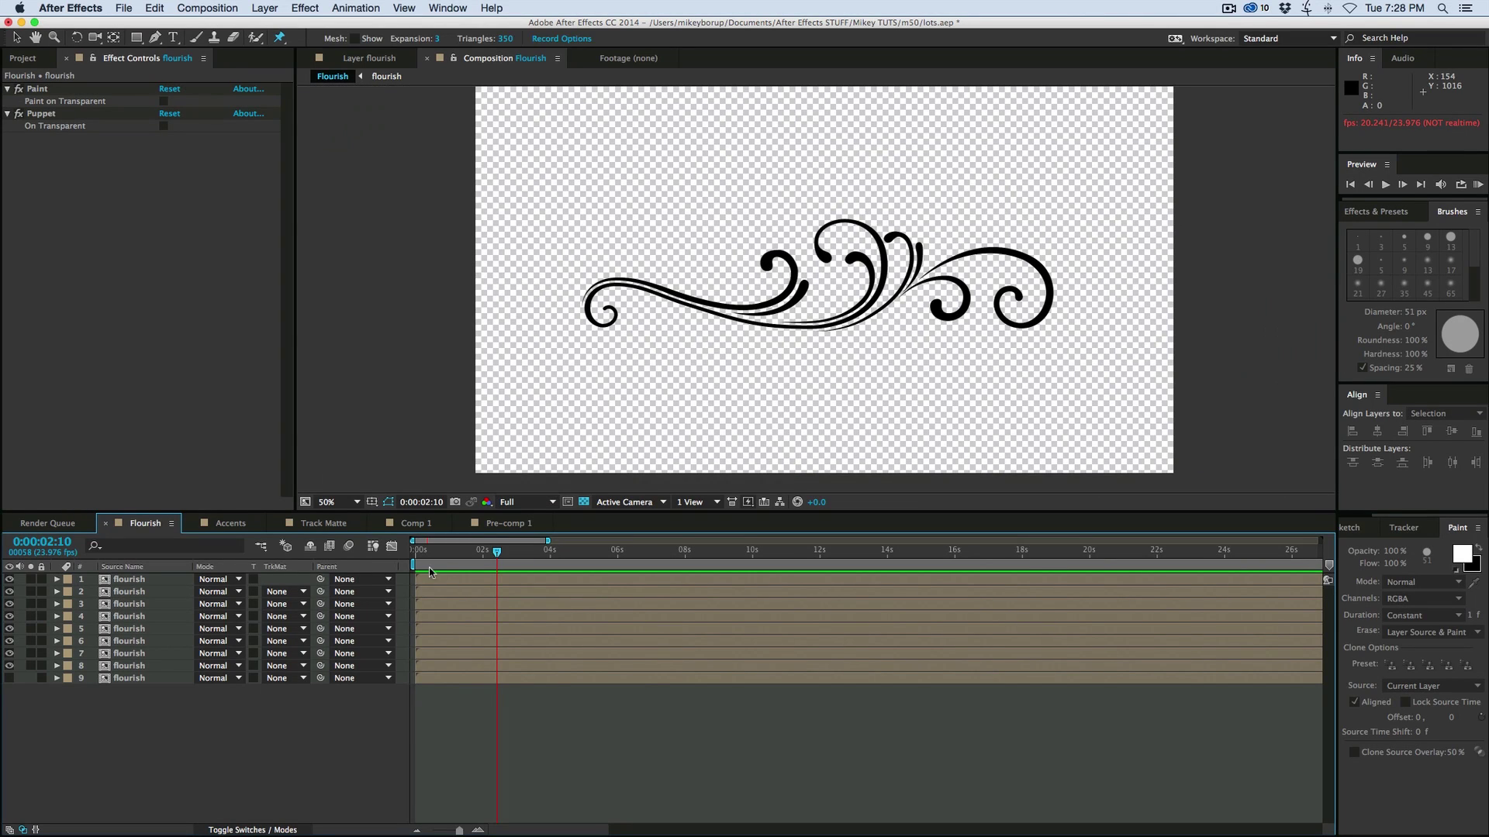
key(Home)
key(space)
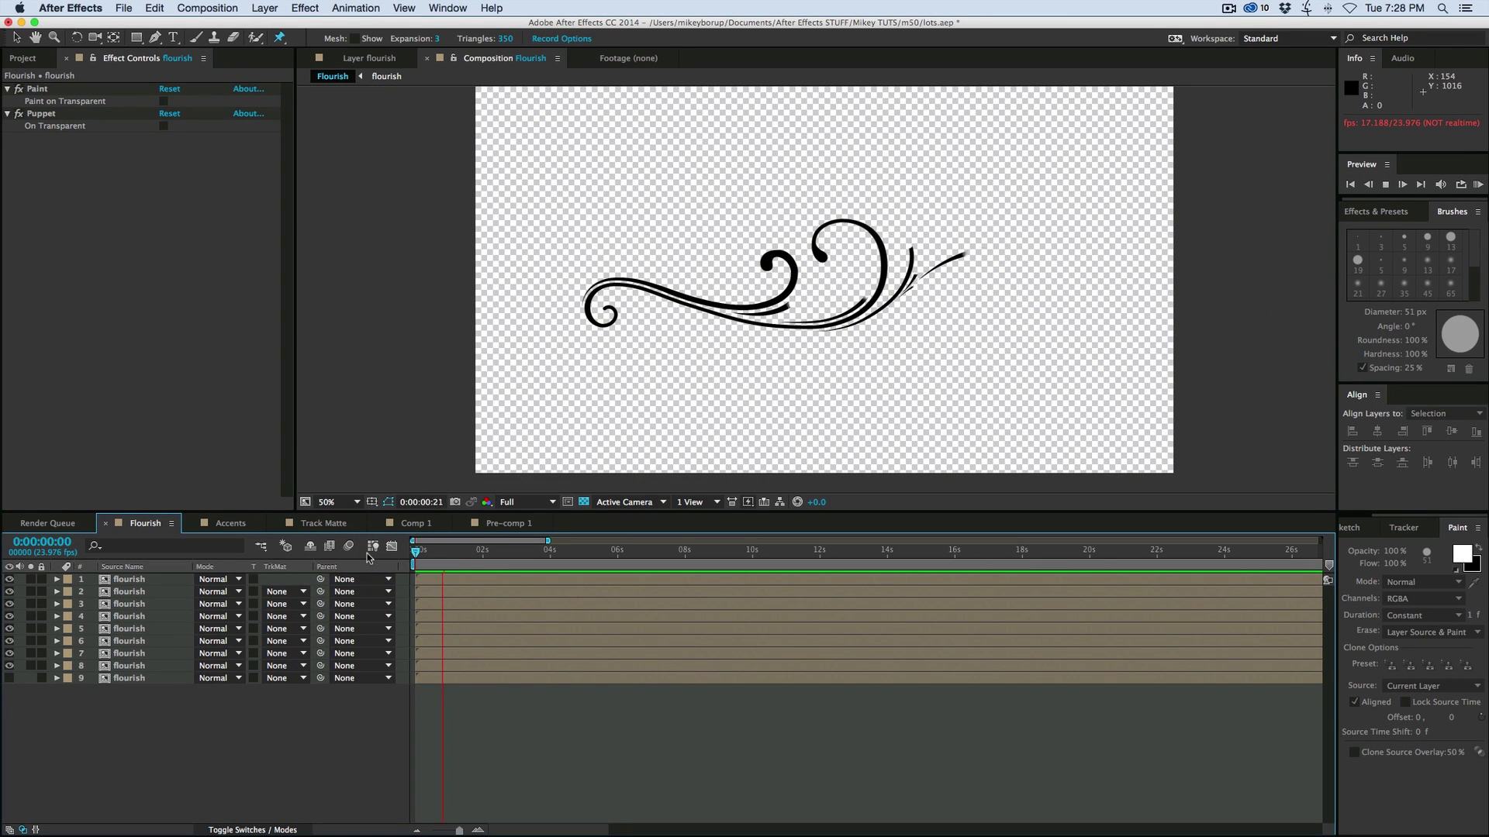
key(space)
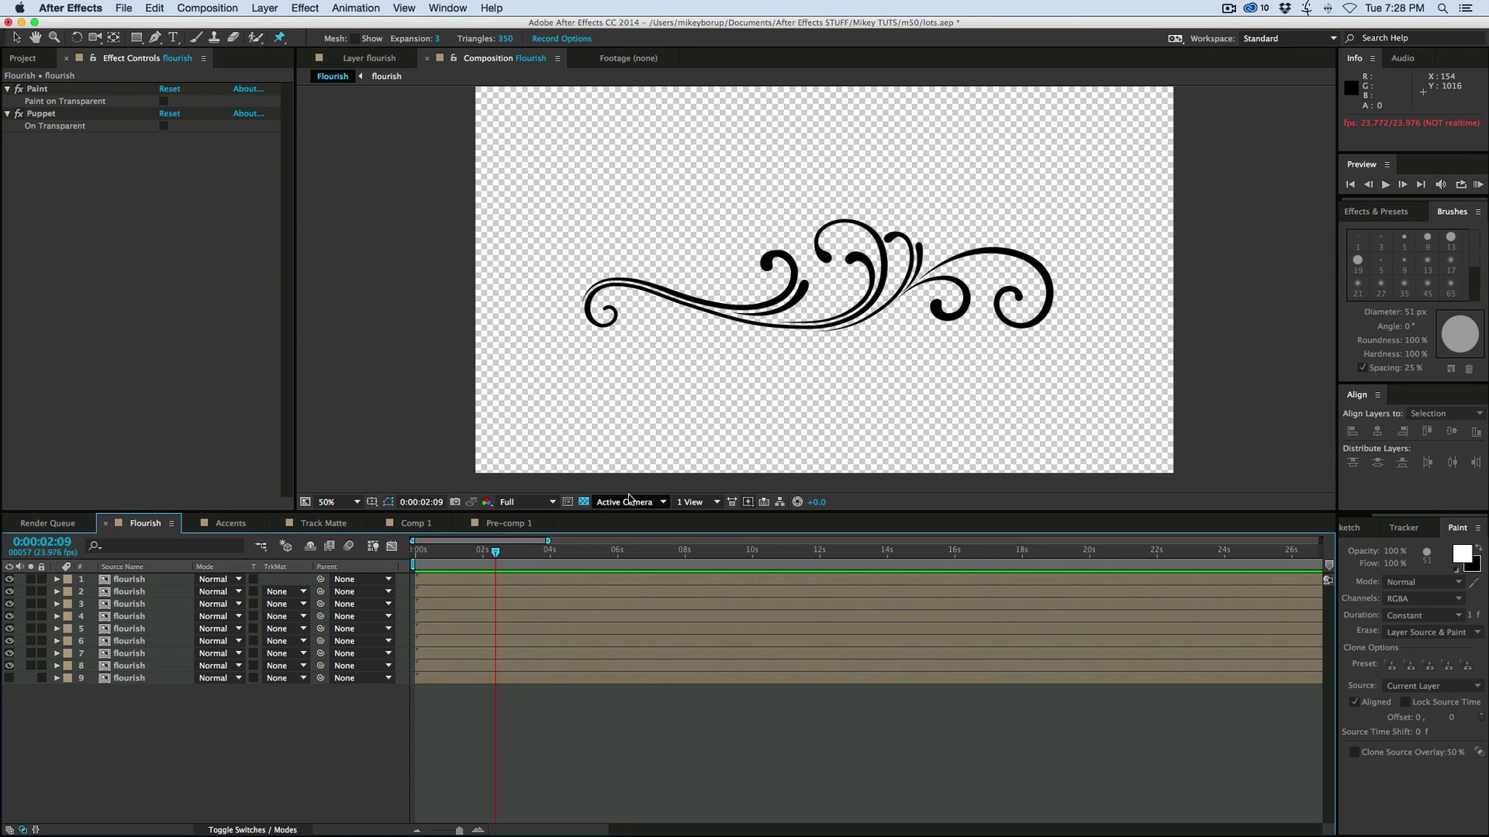
click(130, 579)
click(130, 592)
click(135, 617)
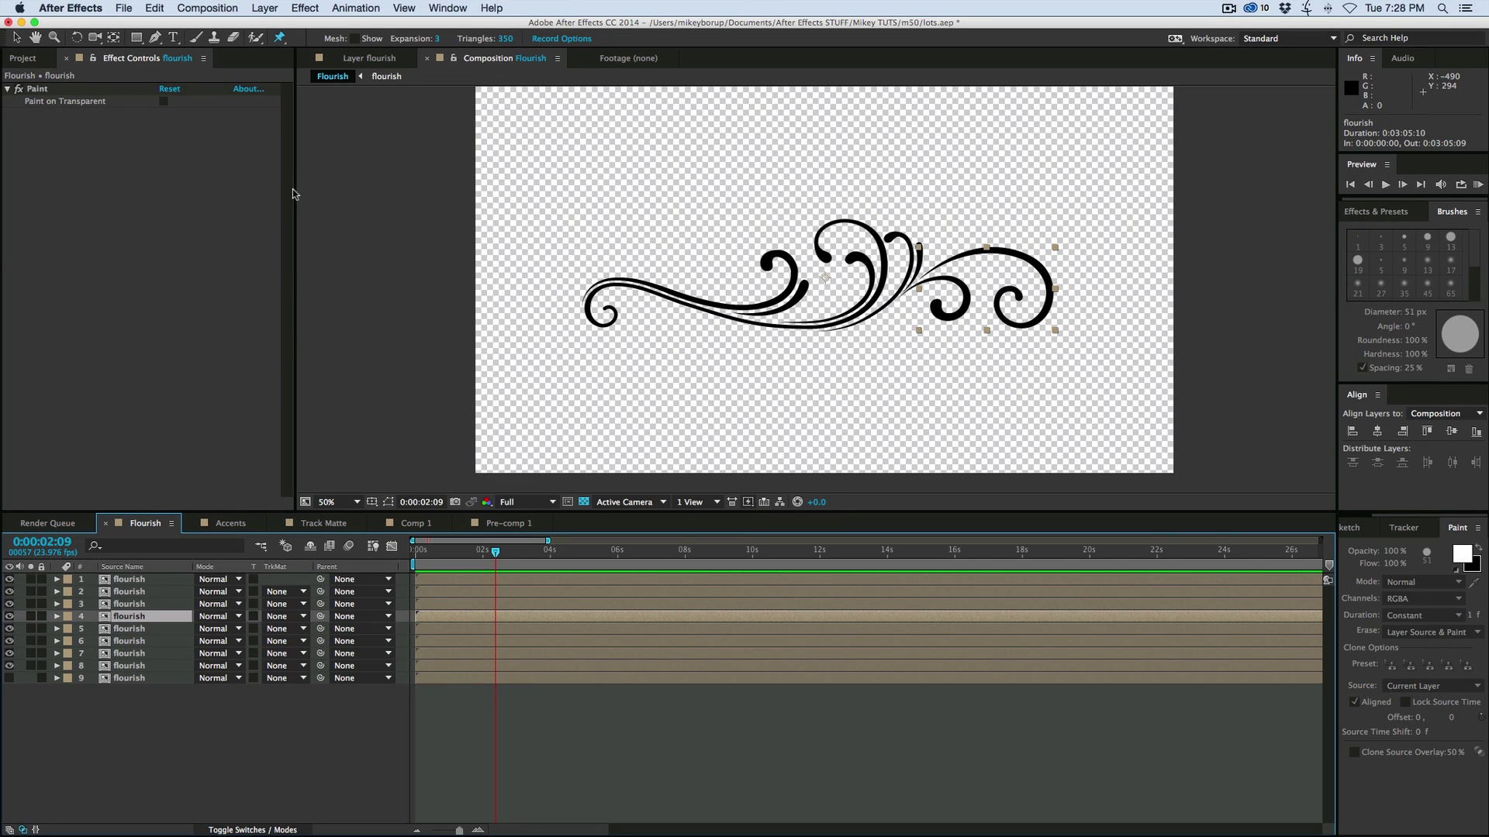
click(455, 10)
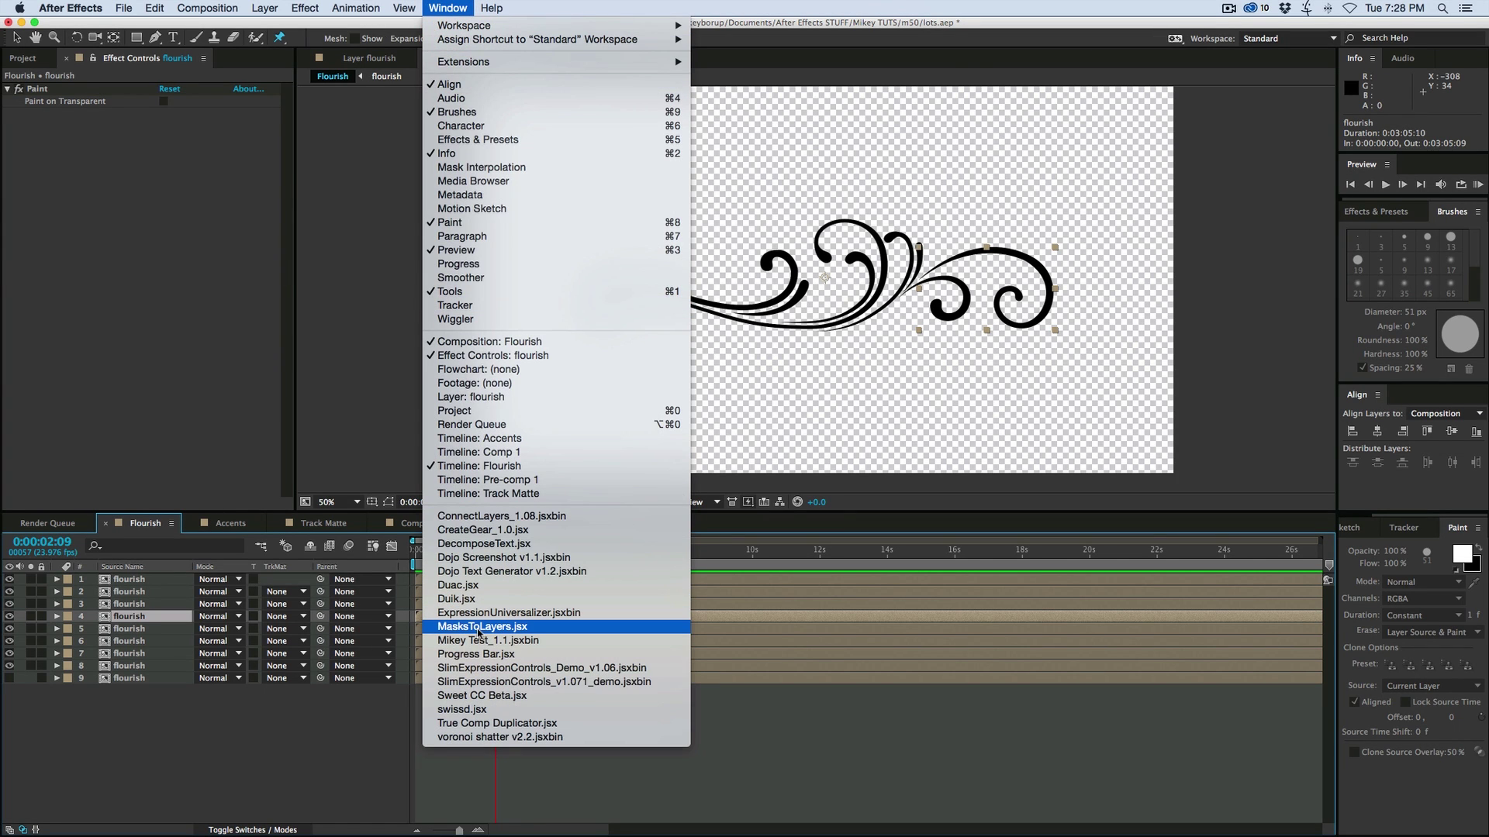
click(815, 737)
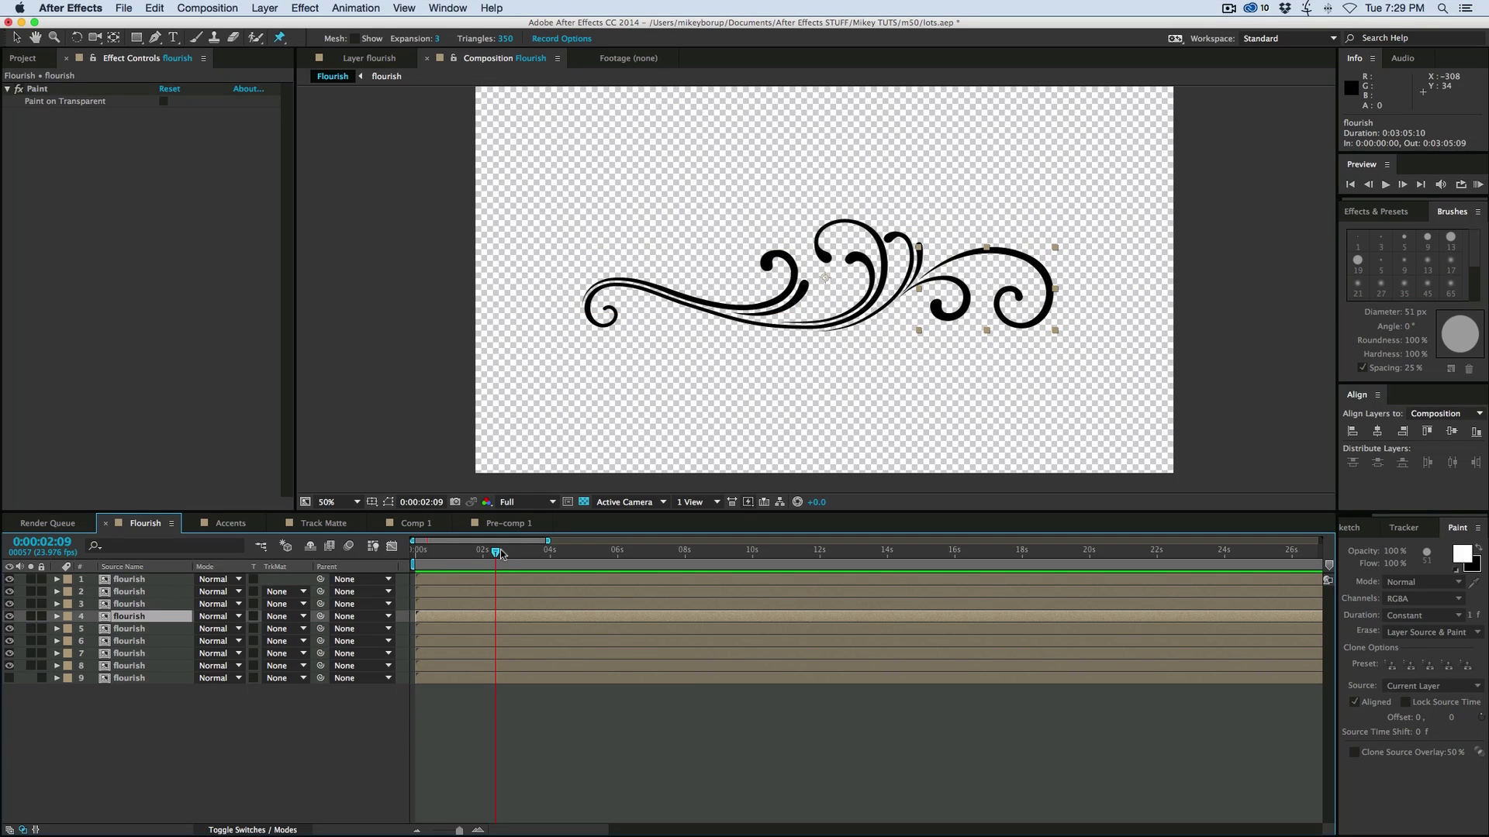
drag(478, 553, 364, 554)
key(space)
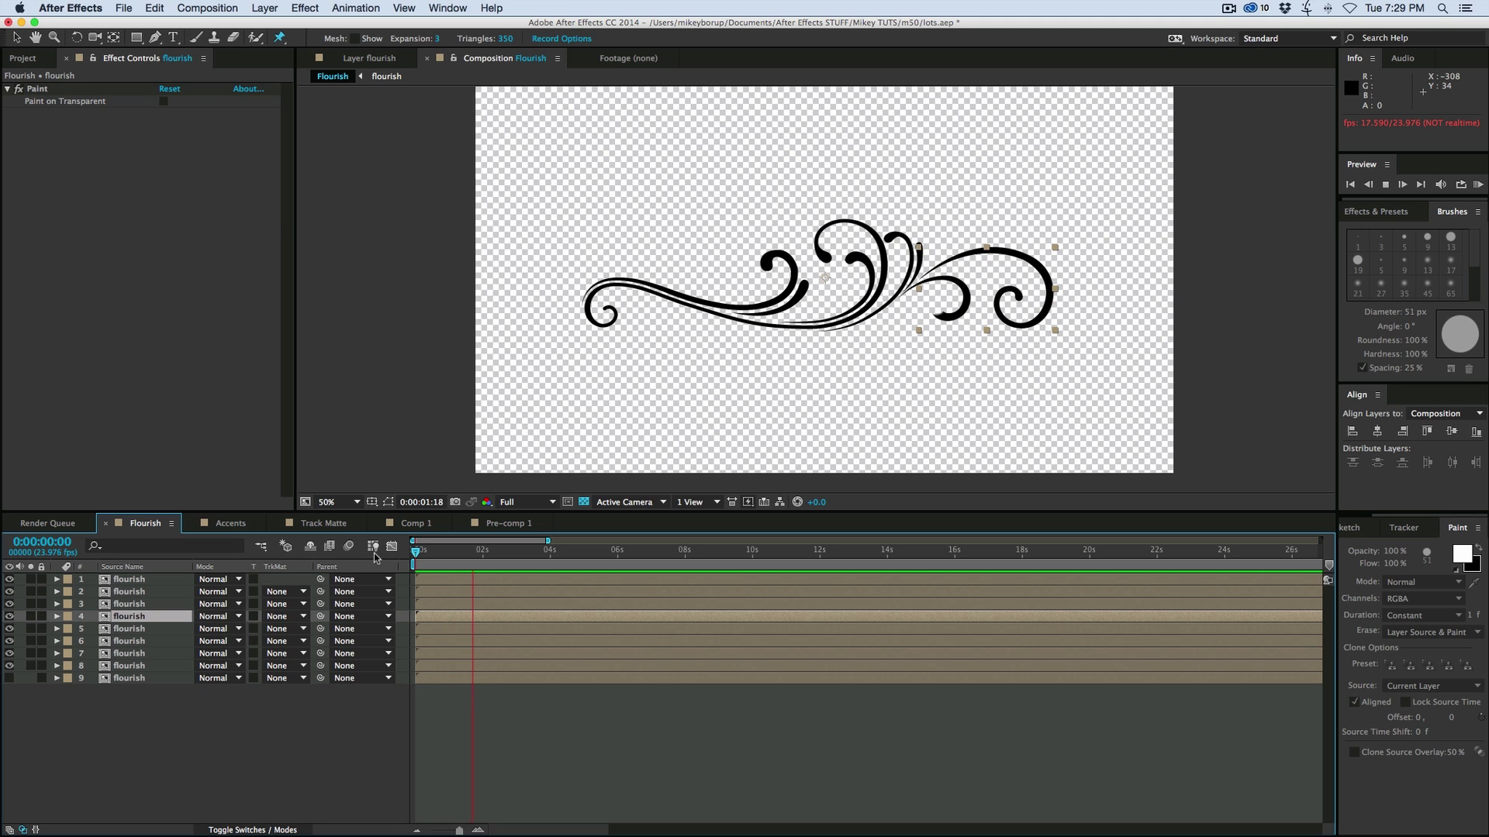
key(space)
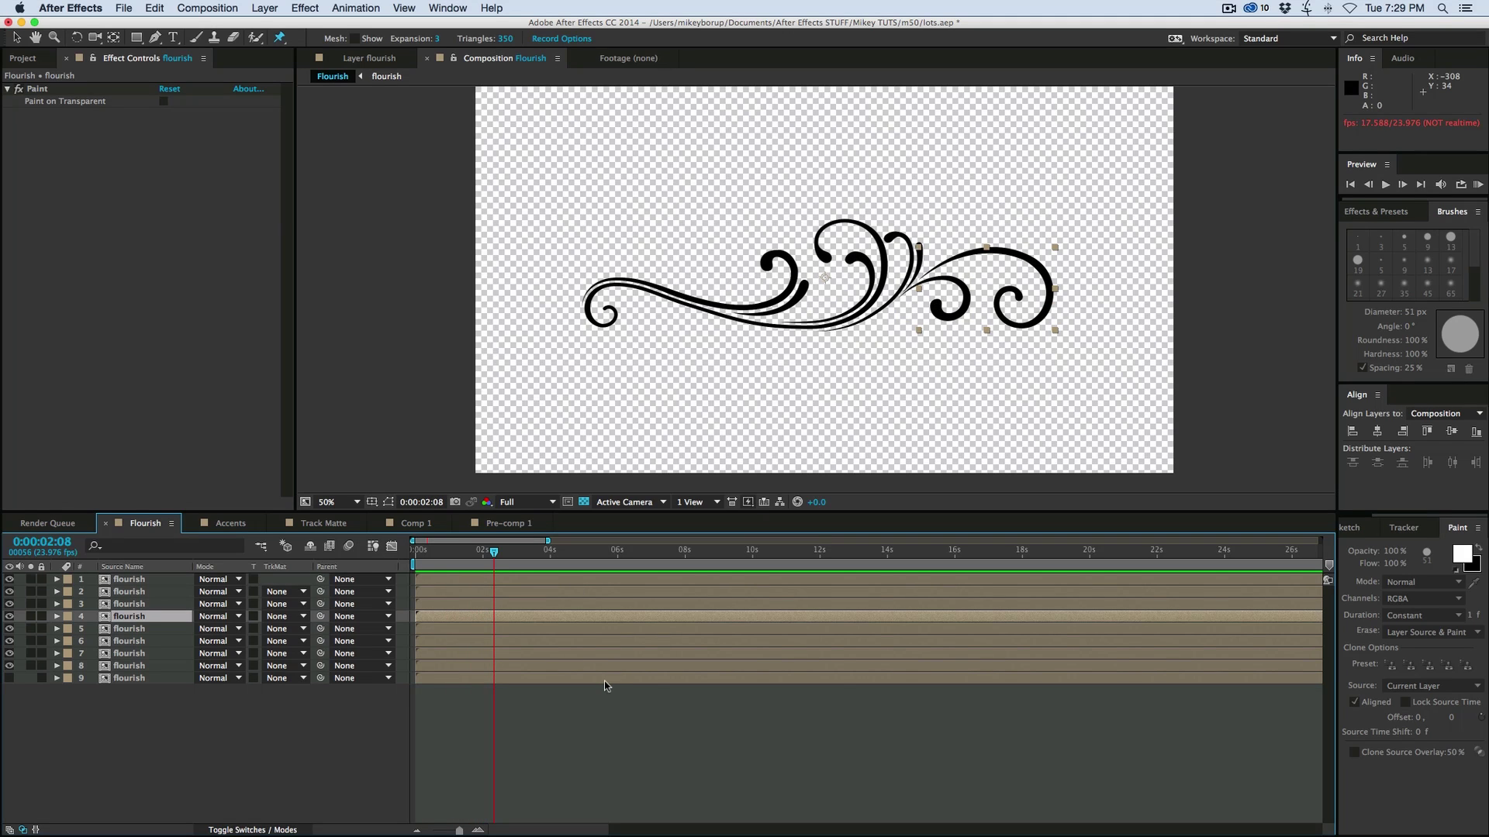